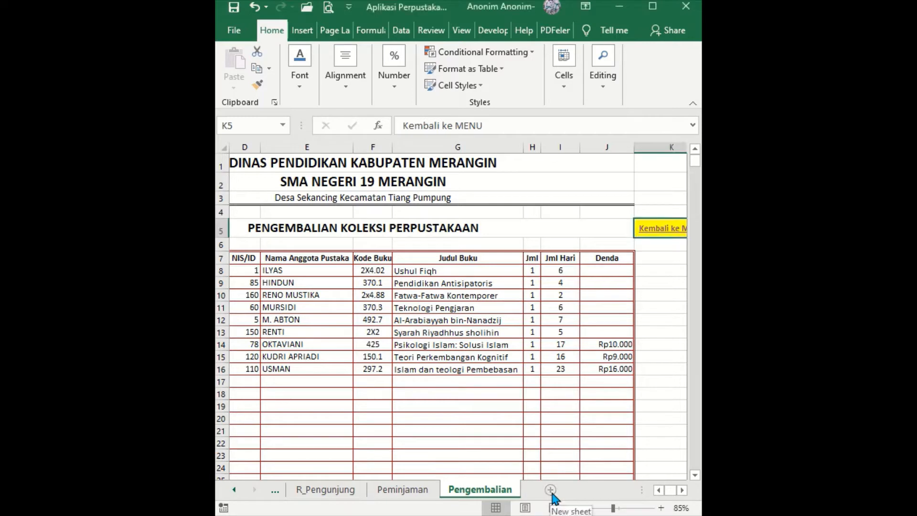
Step: Add a new worksheet after Pengembalian and name it "Lap. Transaksi"
left_click(551, 491)
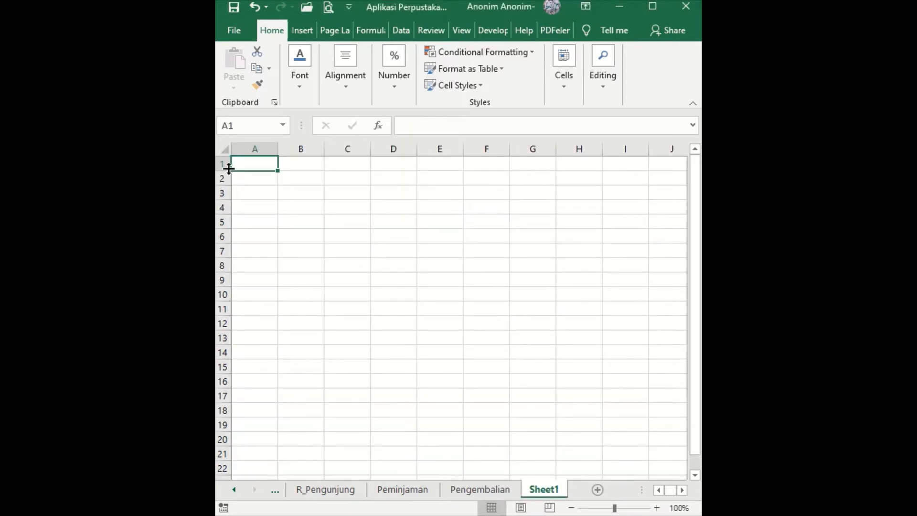
right_click(550, 493)
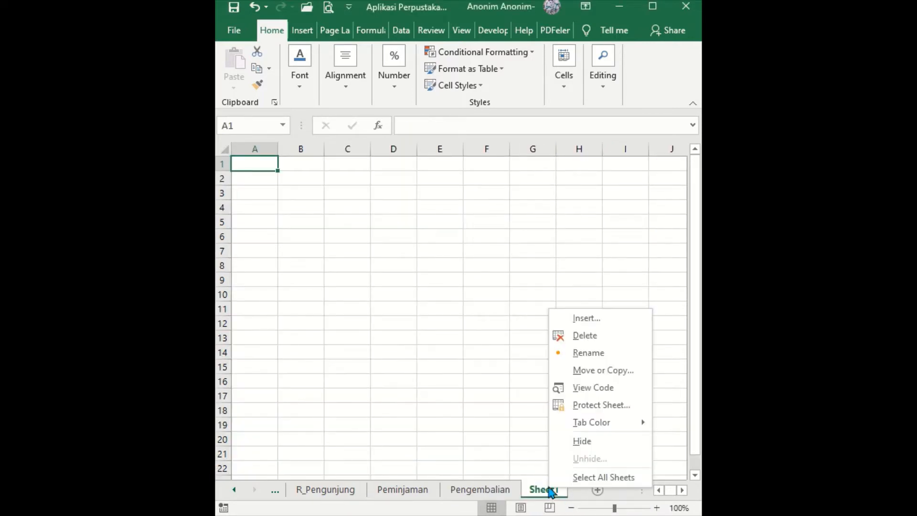
left_click(583, 351)
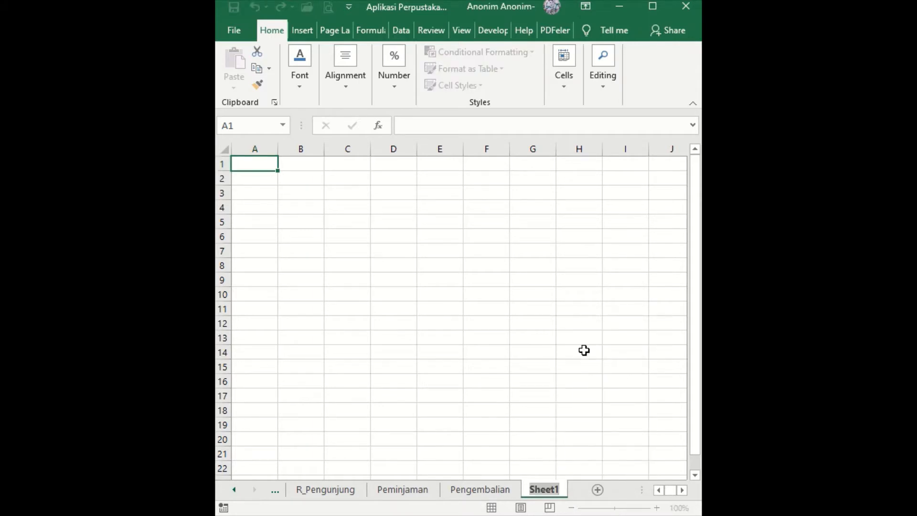
type("Lam")
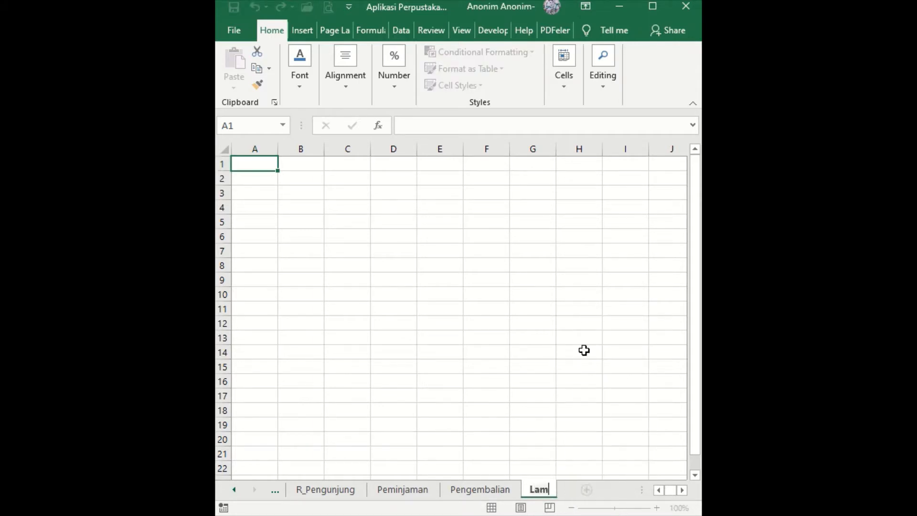
key("BackSpace")
type("p. Transaksi")
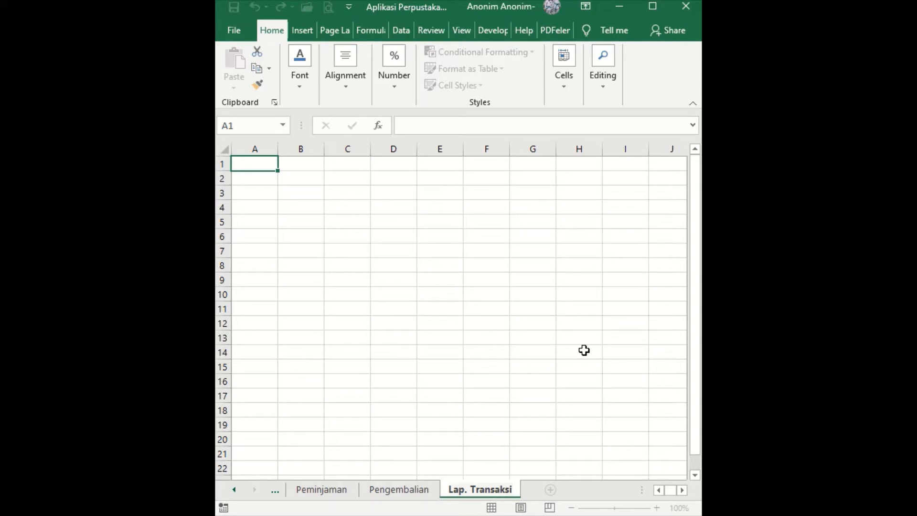
key("Return")
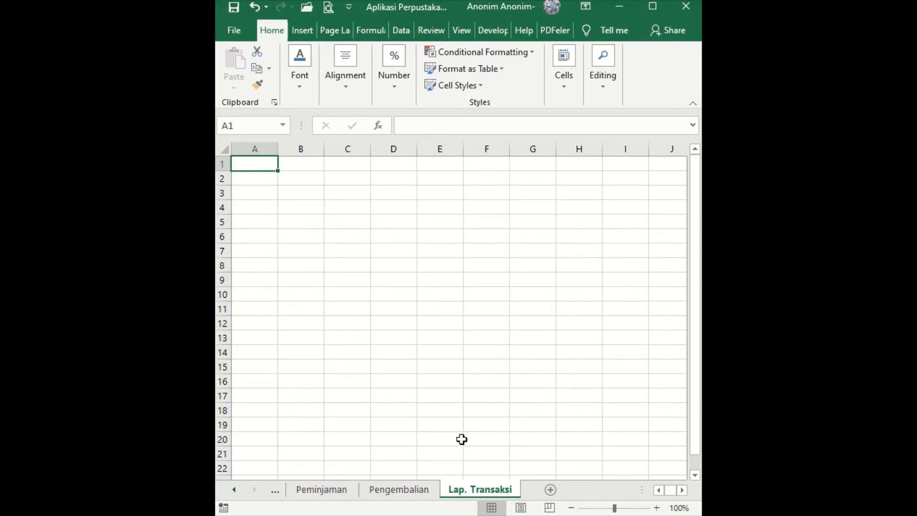
Step: Copy heading rows 1 to 6 of the Pengembalian sheet and paste them at A1 of the Lap. Transaksi sheet
left_click(415, 492)
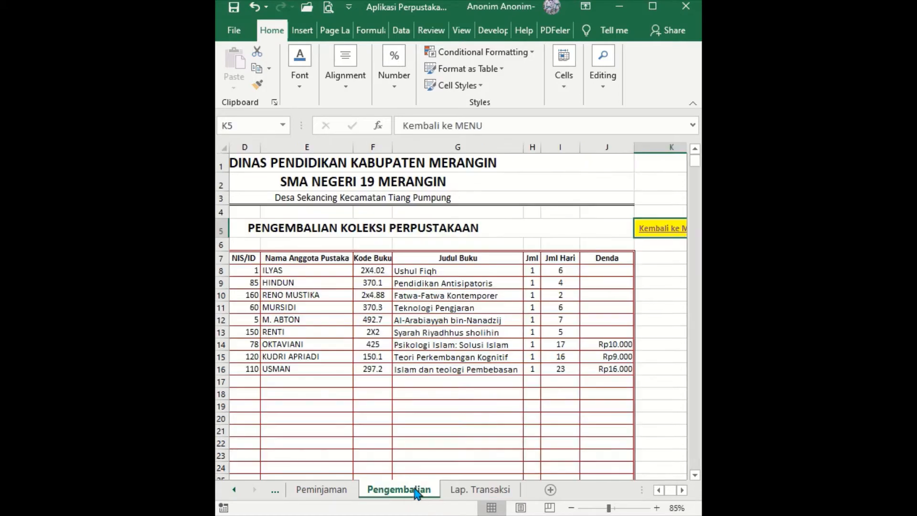
left_click_drag(221, 163, 222, 244)
right_click(222, 244)
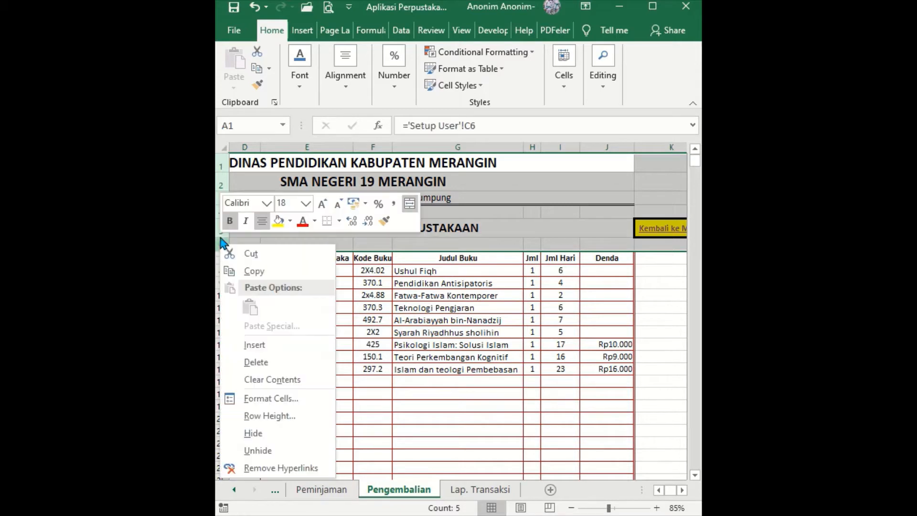
left_click(250, 253)
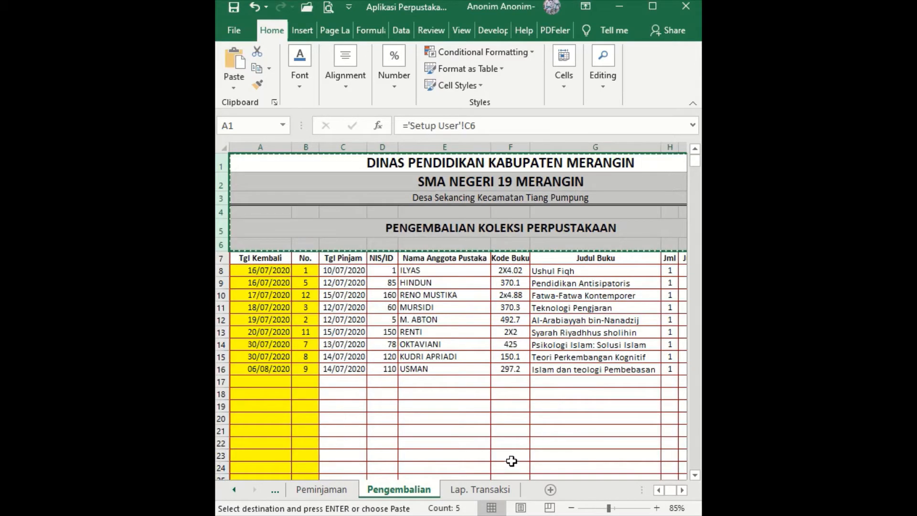
left_click(480, 492)
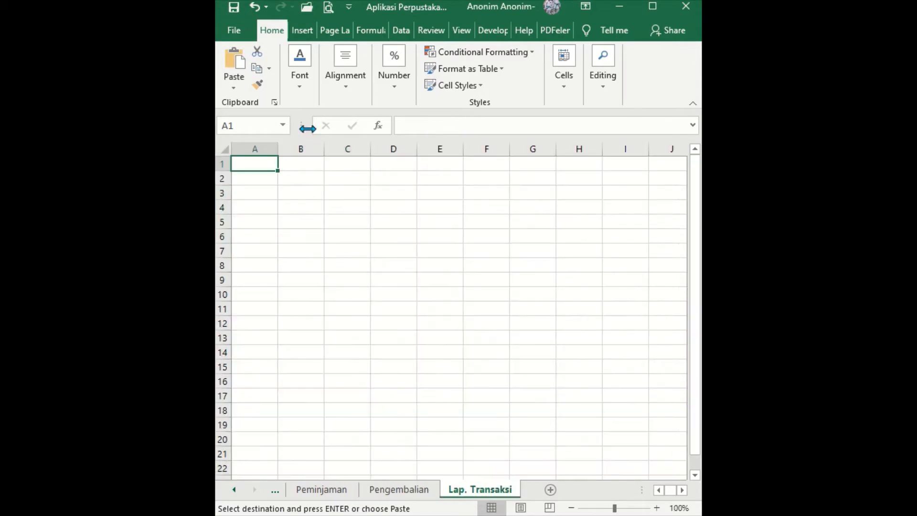
left_click(235, 61)
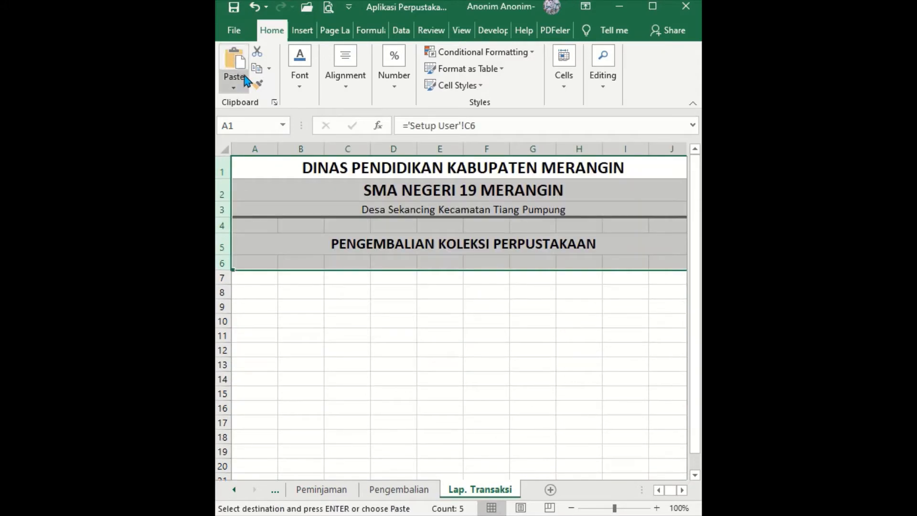
Step: Replace the pasted title in A5 with "LAPORAN TRANSAKSI"
left_click(424, 246)
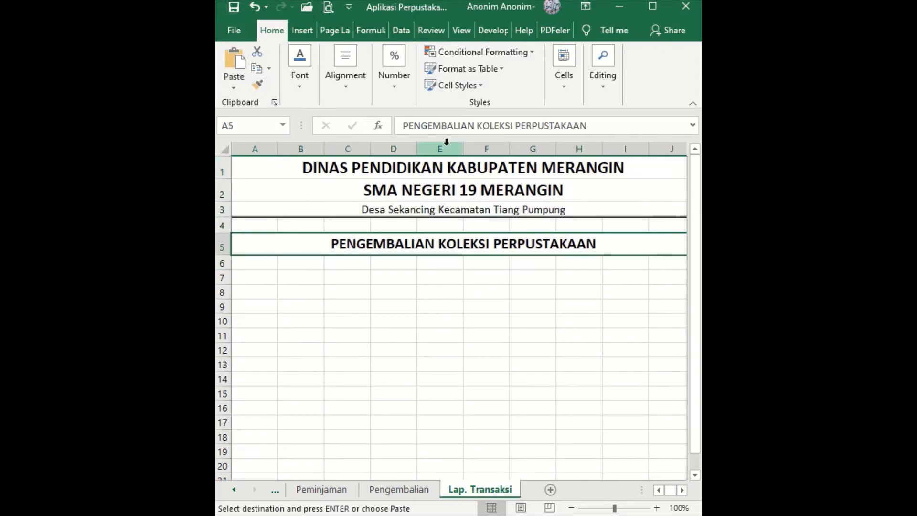
left_click(440, 125)
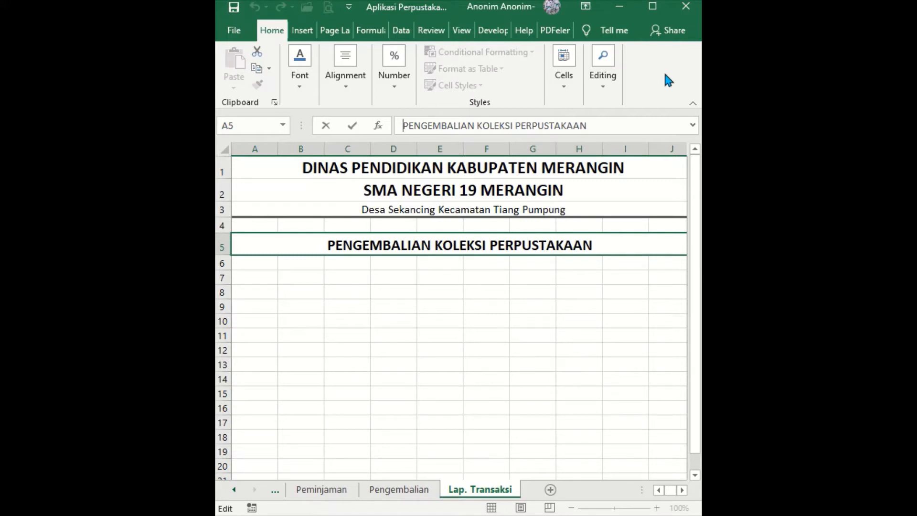
key("shift+End")
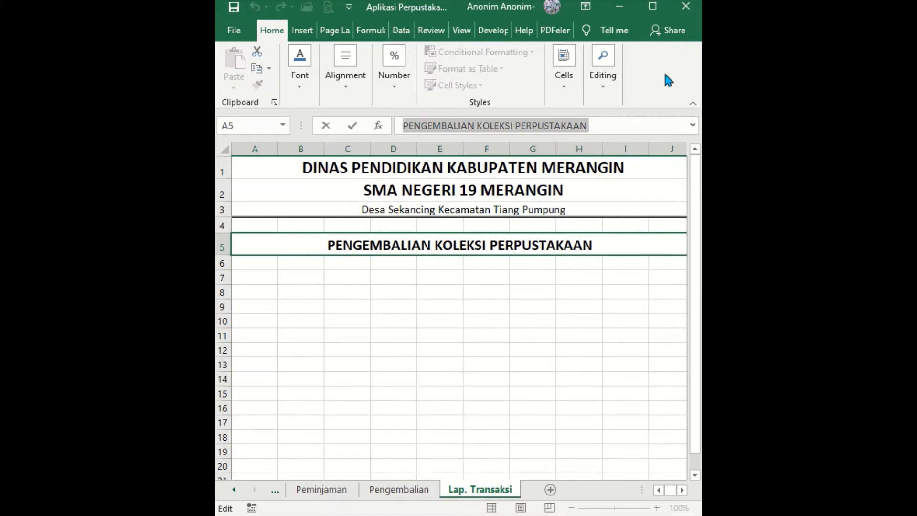
type("LAPORAN ")
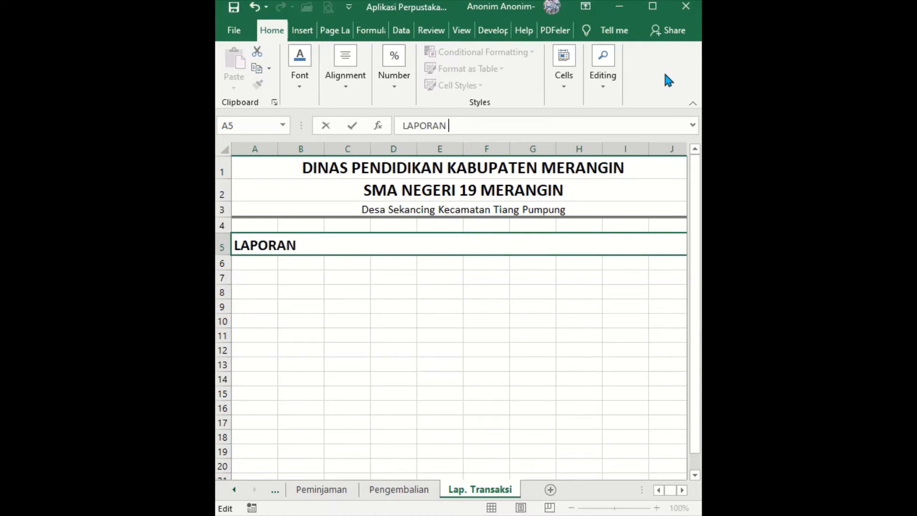
type("P")
key("BackSpace")
type("TANSAKS")
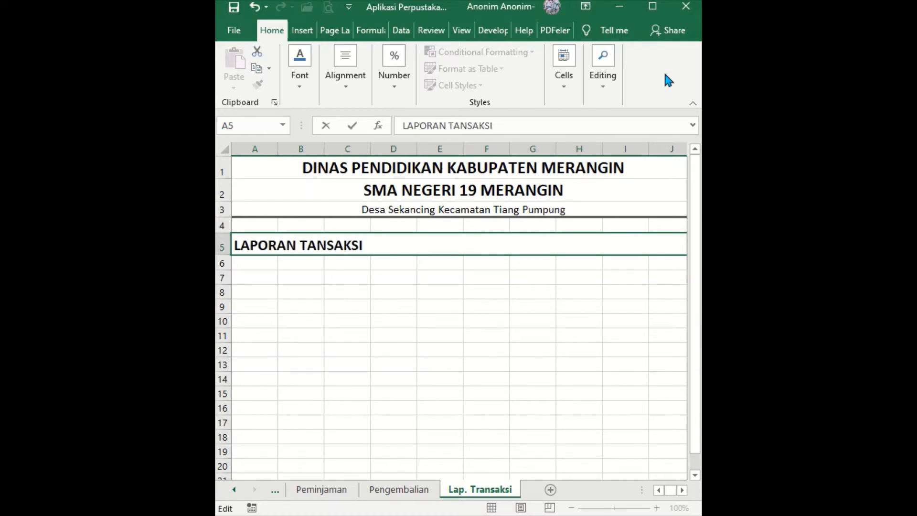
type("I")
key("BackSpace")
key("BackSpace")
key("BackSpace")
key("BackSpace")
key("BackSpace")
key("BackSpace")
key("BackSpace")
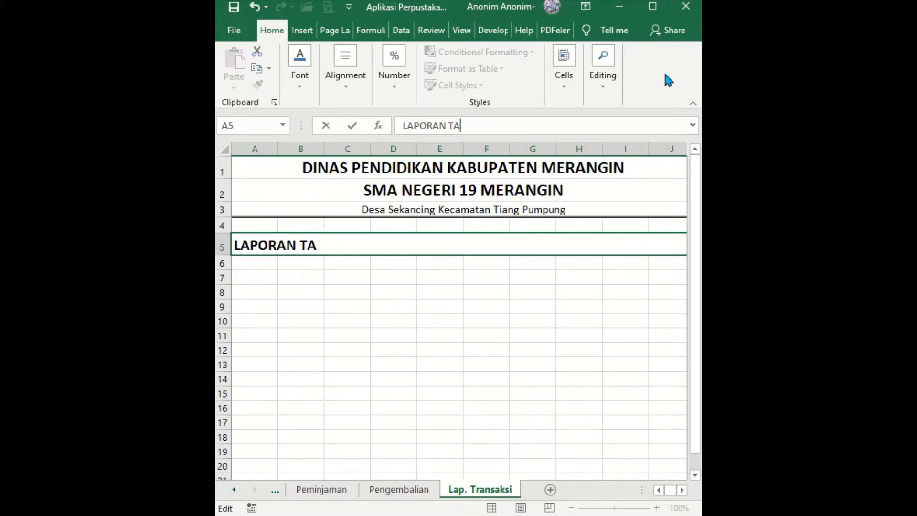
type("TANSAKSI")
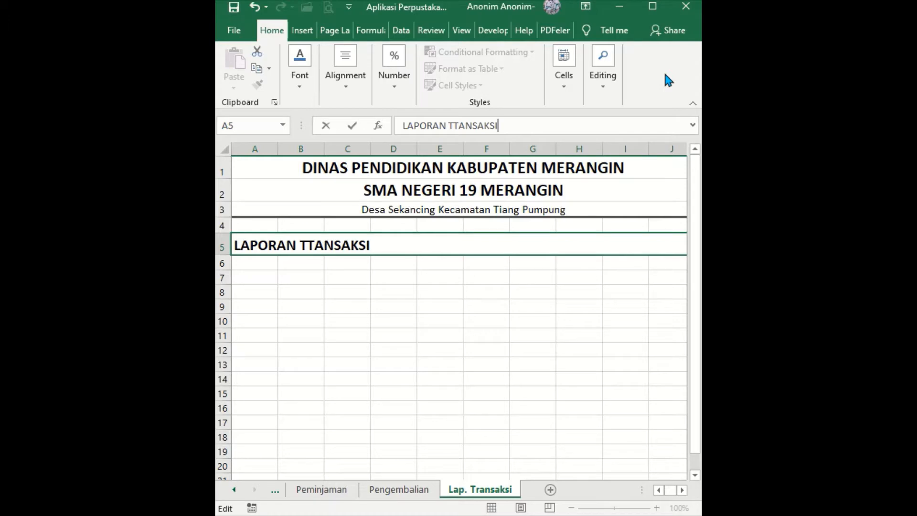
left_click(454, 126)
key("BackSpace")
type("R")
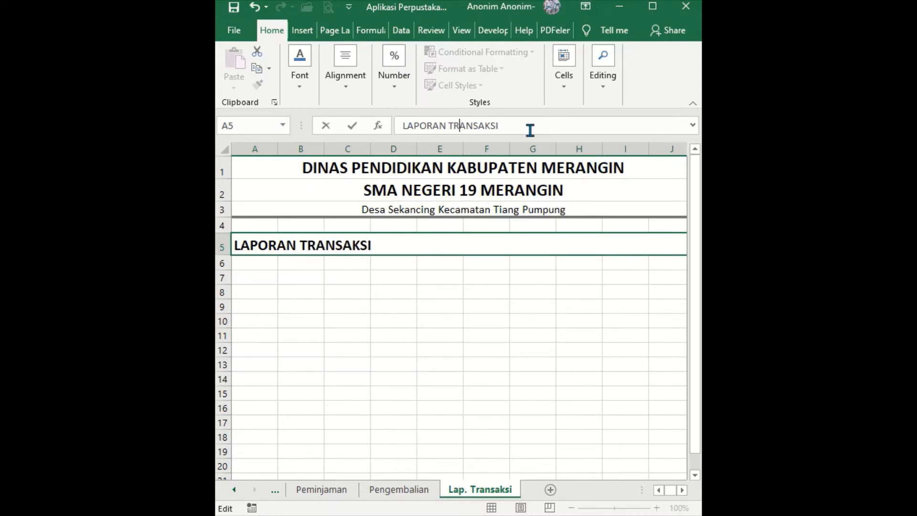
key("Return")
Step: Auto-fit column K to the width of the "Kembali ke MENU" link
key("Up")
key("Right")
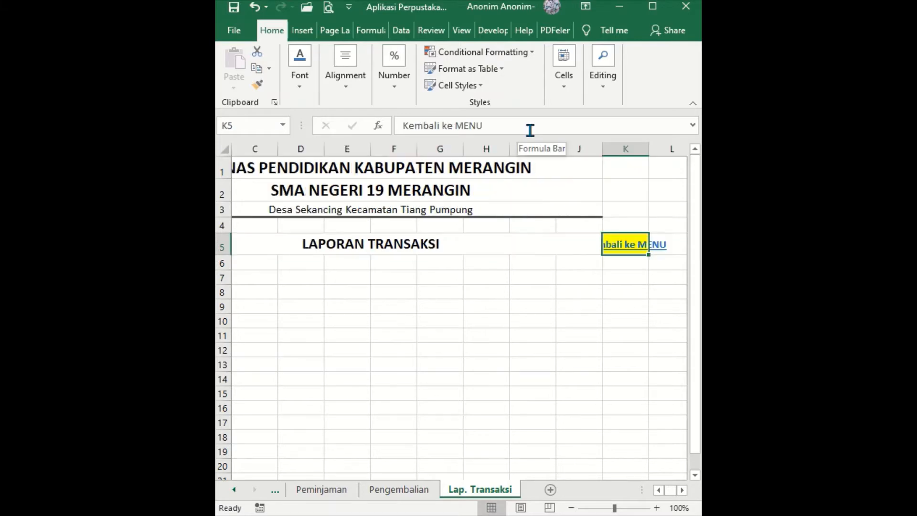
double_click(648, 149)
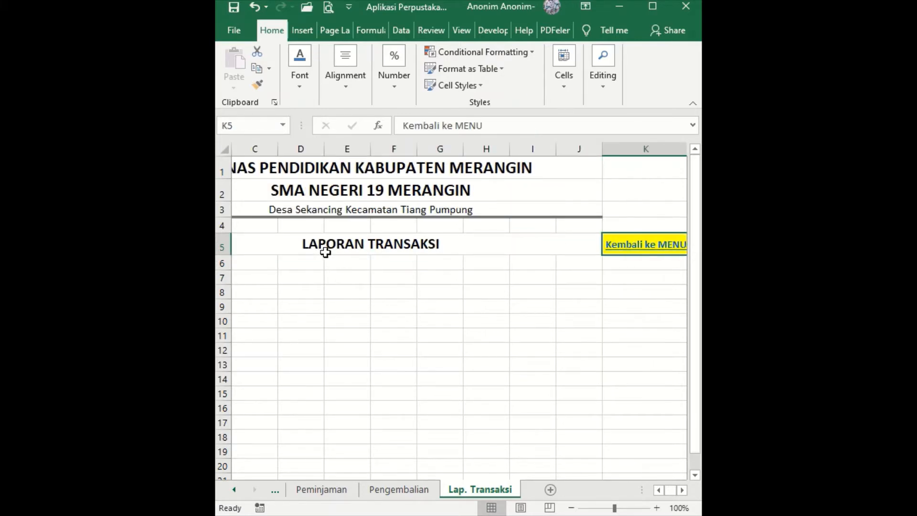
Step: Follow the link back to the Menu sheet and copy the Pengembalian cell's formatting onto the "Cetak Transaksi Peminjaman" cell C23
left_click(650, 245)
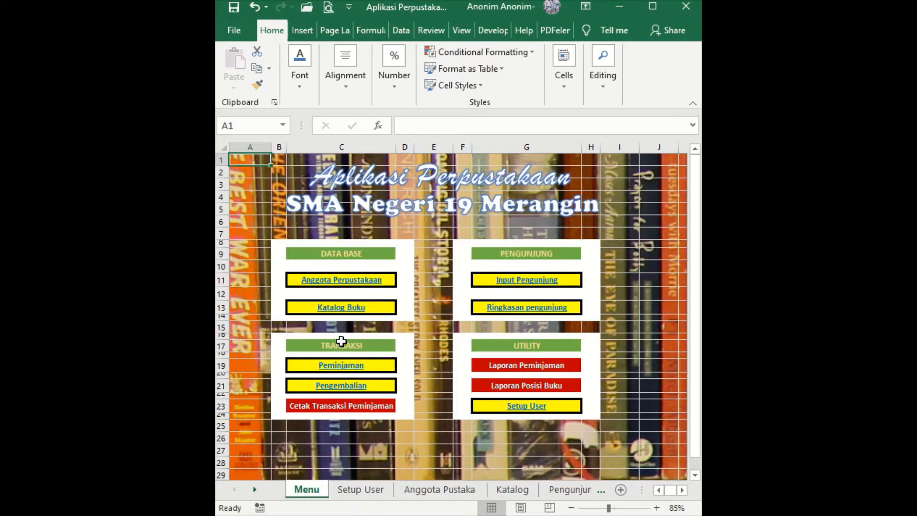
left_click(342, 343)
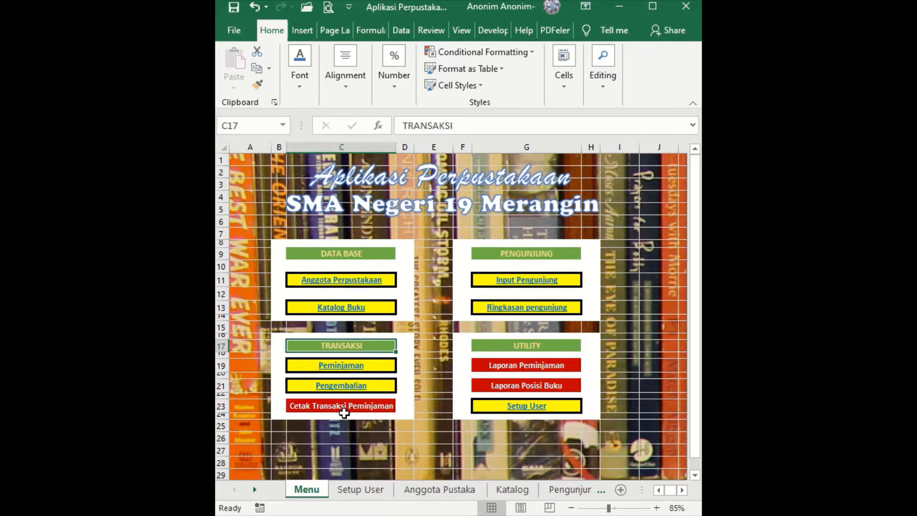
left_click(343, 408)
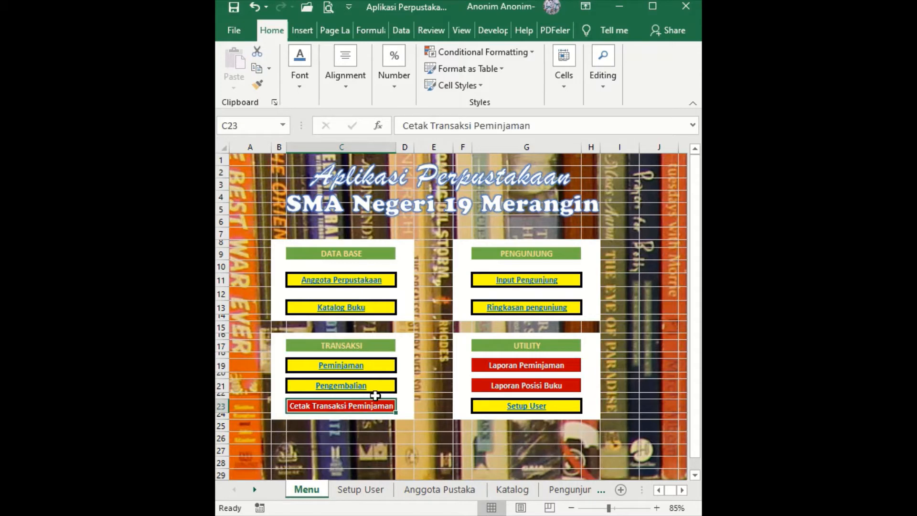
left_click(382, 390)
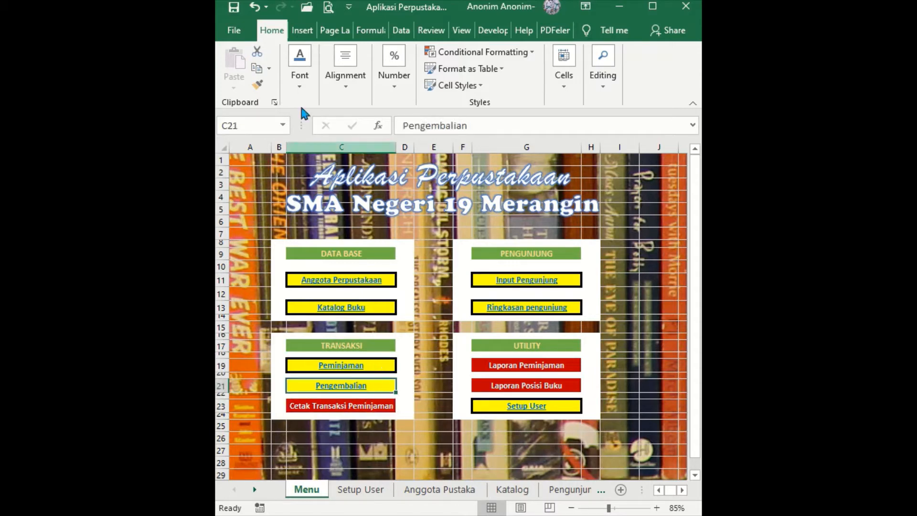
left_click(257, 85)
left_click(356, 407)
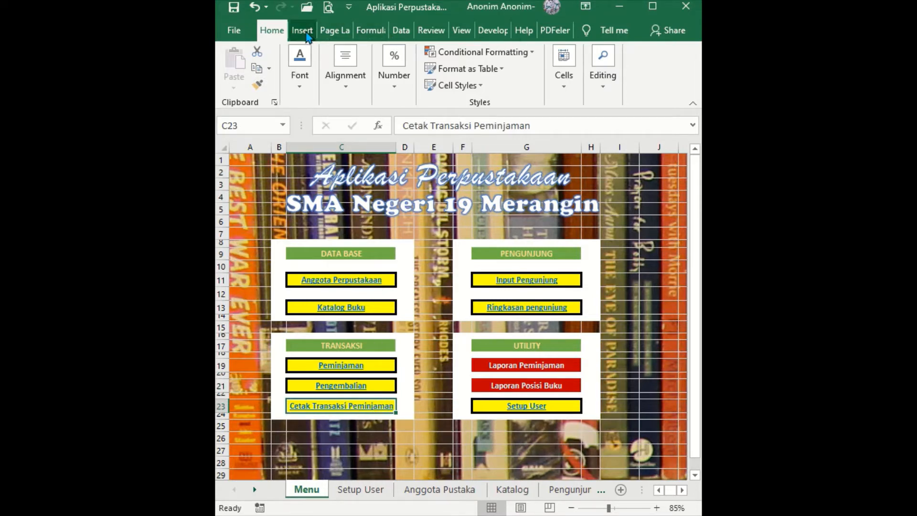
Step: Insert a hyperlink in the "Cetak Transaksi Peminjaman" cell to cell A1 of the 'Lap. Transaksi' sheet in this document
left_click(304, 32)
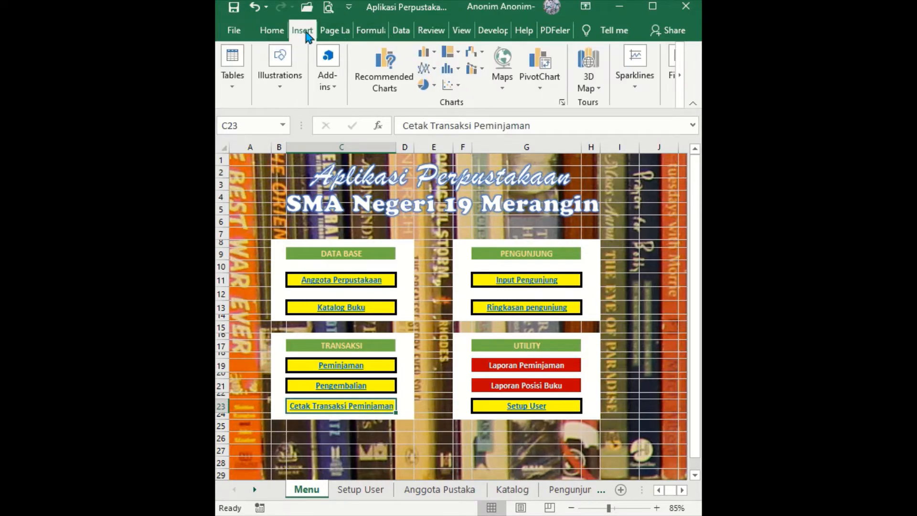
left_click(679, 88)
left_click(681, 87)
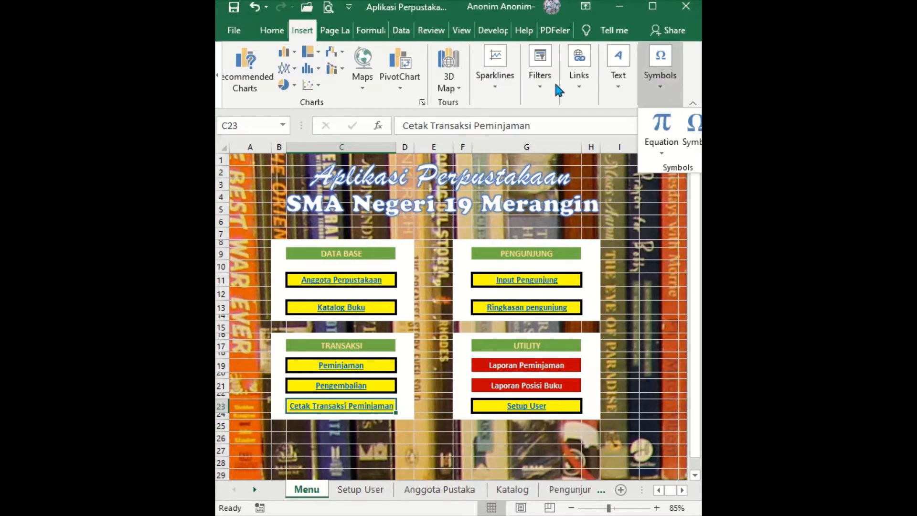
left_click(585, 92)
left_click(572, 140)
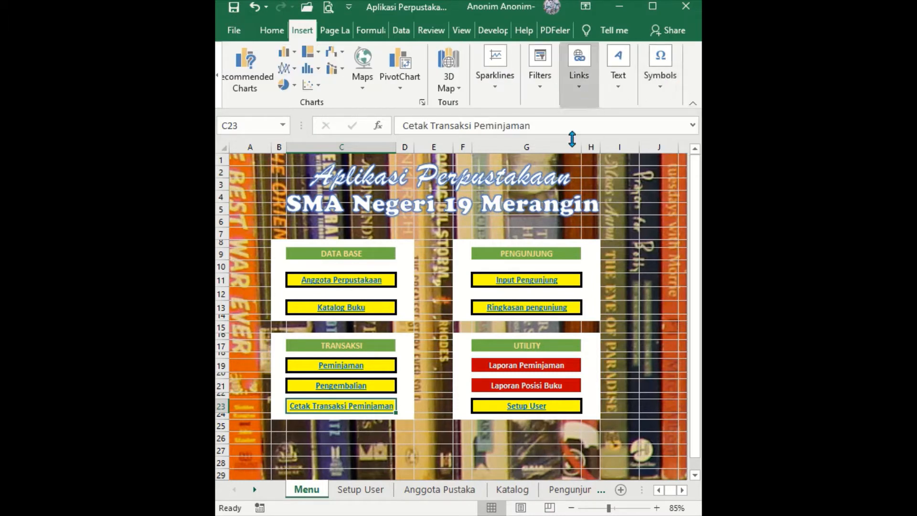
left_click(258, 297)
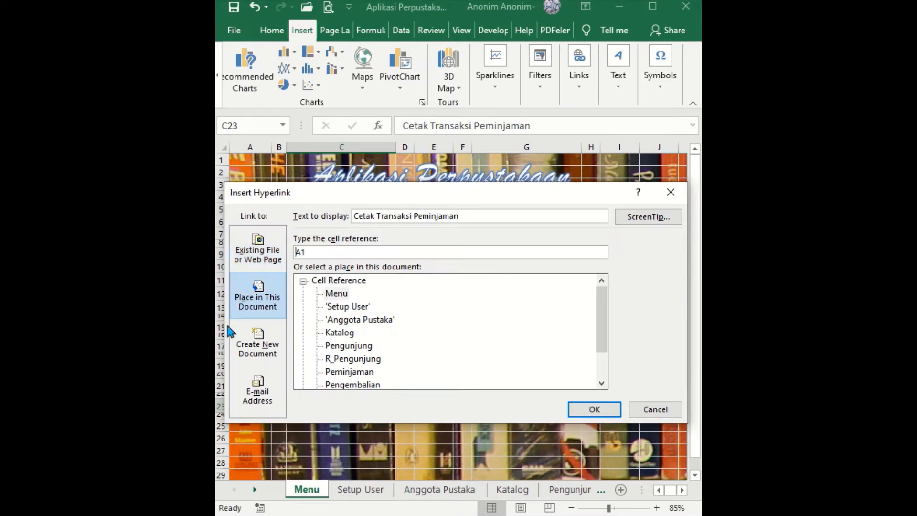
scroll(462, 291, "down", 1)
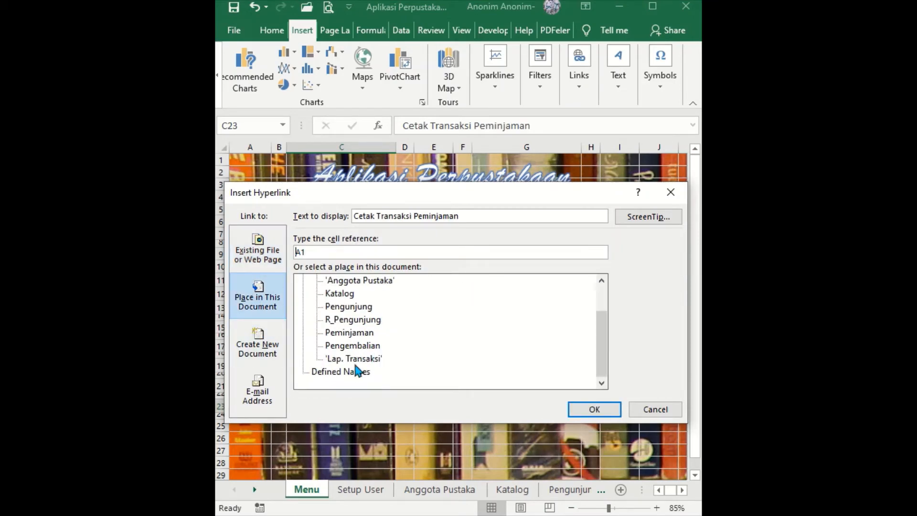
left_click(354, 359)
left_click(608, 411)
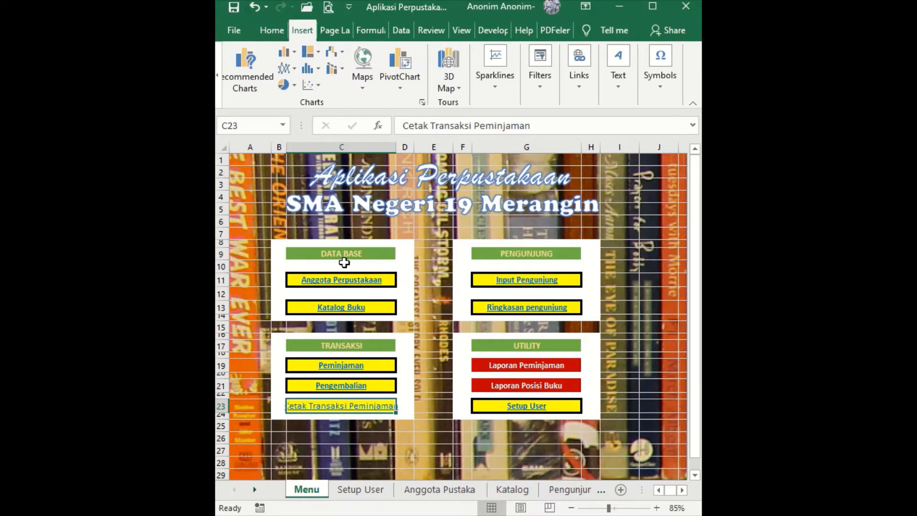
Step: Make the "Cetak Transaksi Peminjaman" link text in C23 bold
left_click(272, 29)
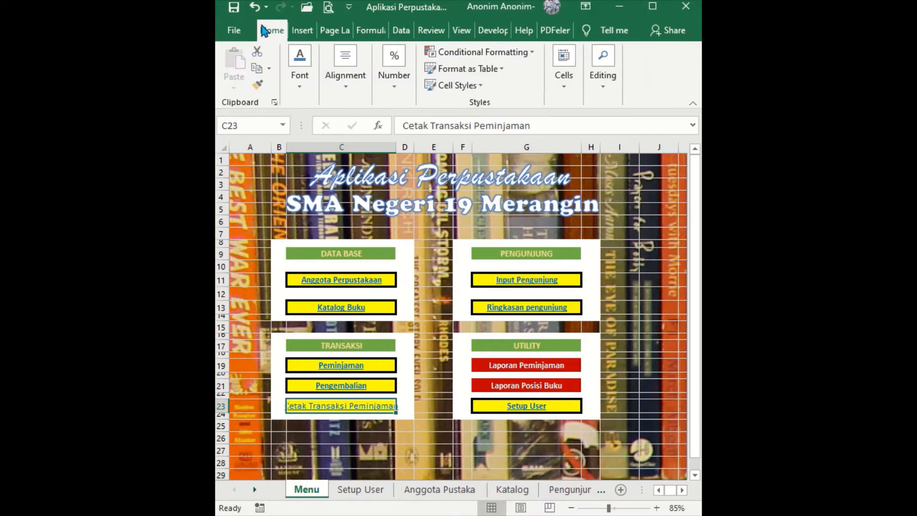
left_click(300, 77)
left_click(293, 145)
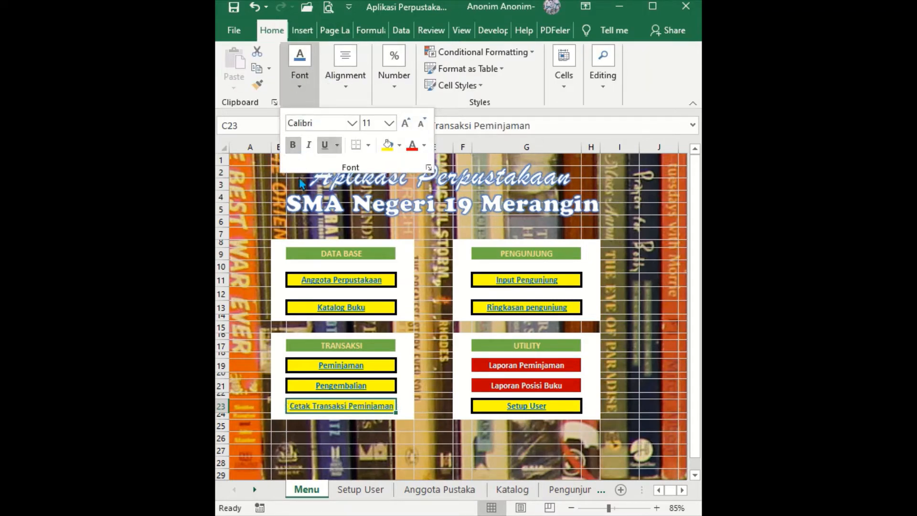
left_click(395, 448)
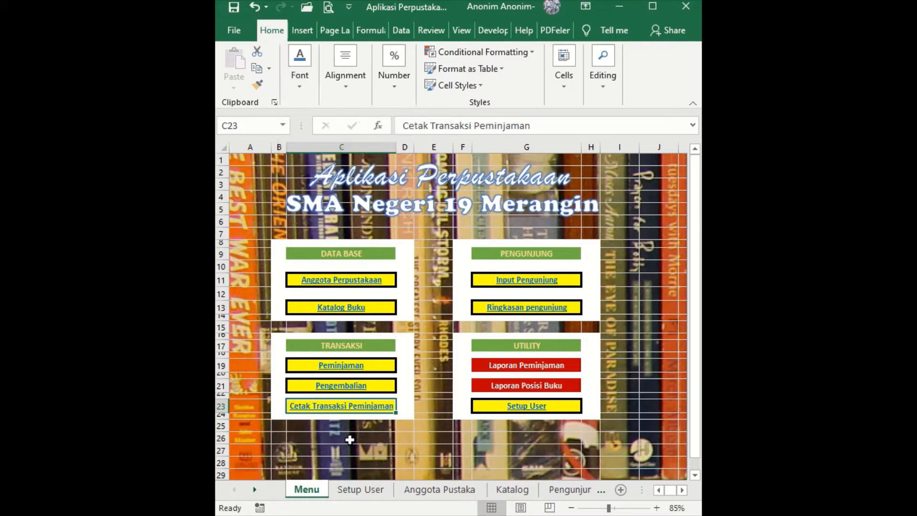
Step: Follow the "Cetak Transaksi Peminjaman" link to the Lap. Transaksi sheet and enter the header "No." in cell A7
left_click(352, 415)
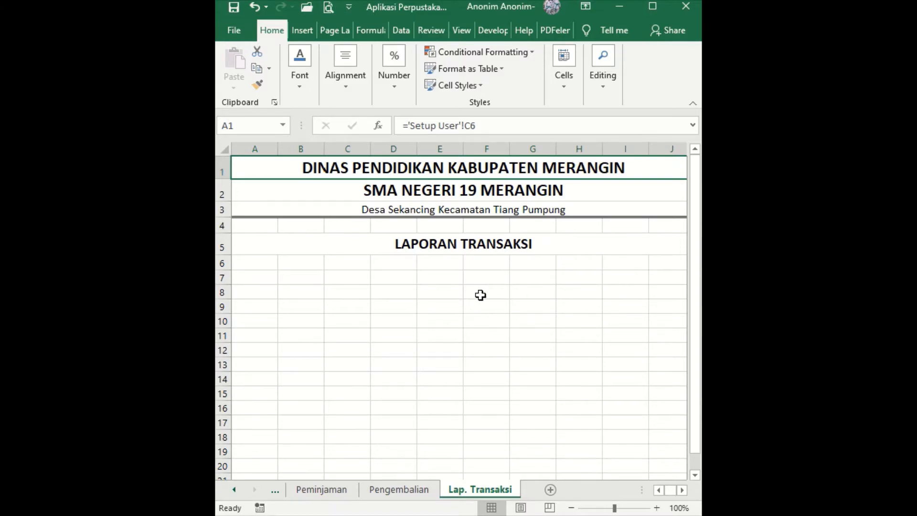
left_click(406, 279)
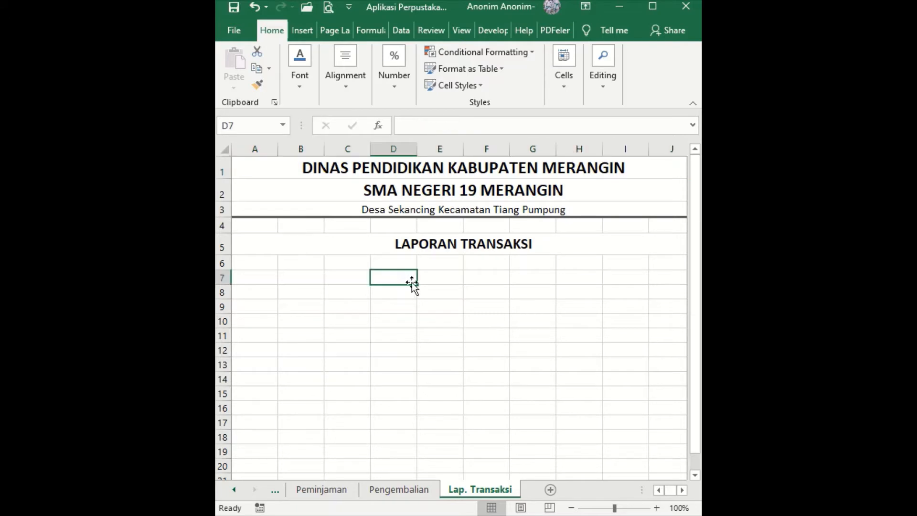
key("Home")
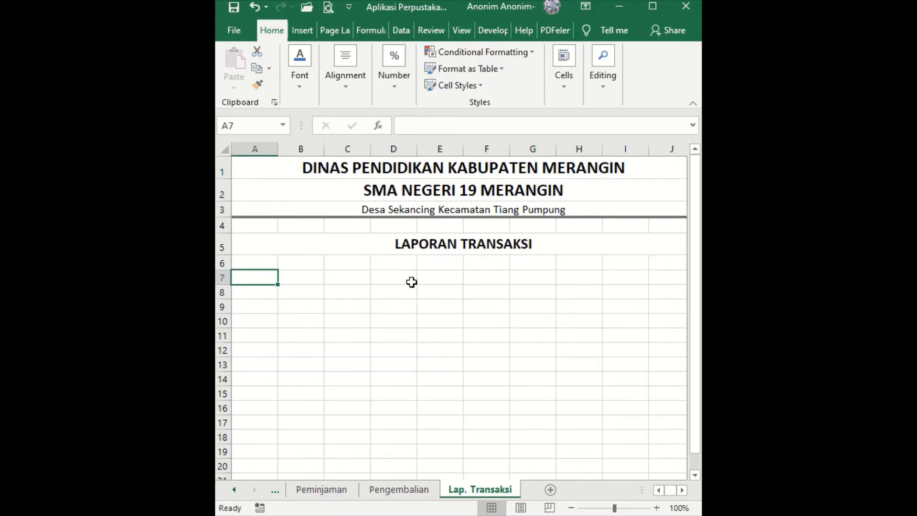
type("n")
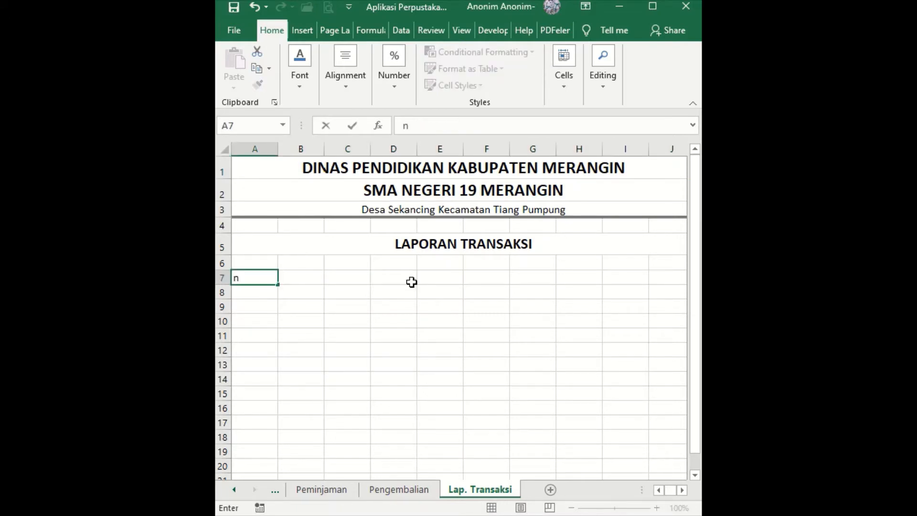
type("o.")
key("Tab")
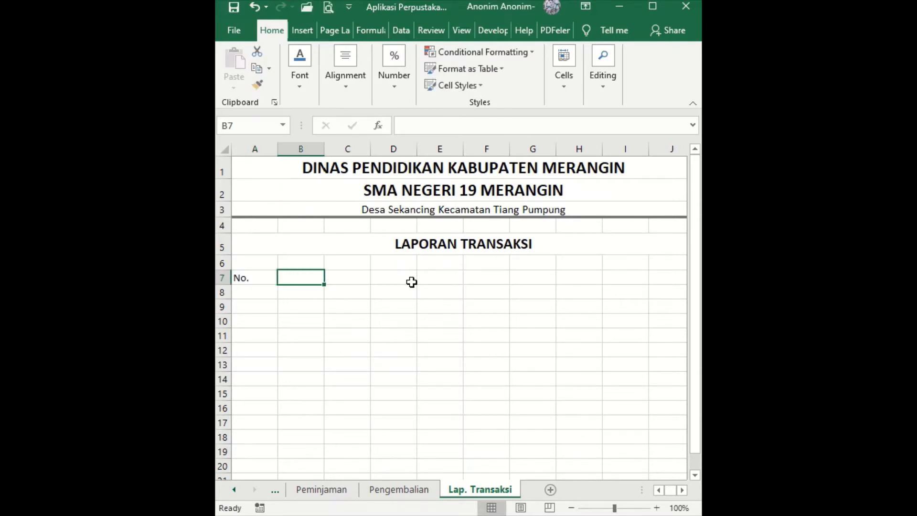
Step: Enter the header "NIS/ID" in cell B7
type("ni")
key("BackSpace")
key("BackSpace")
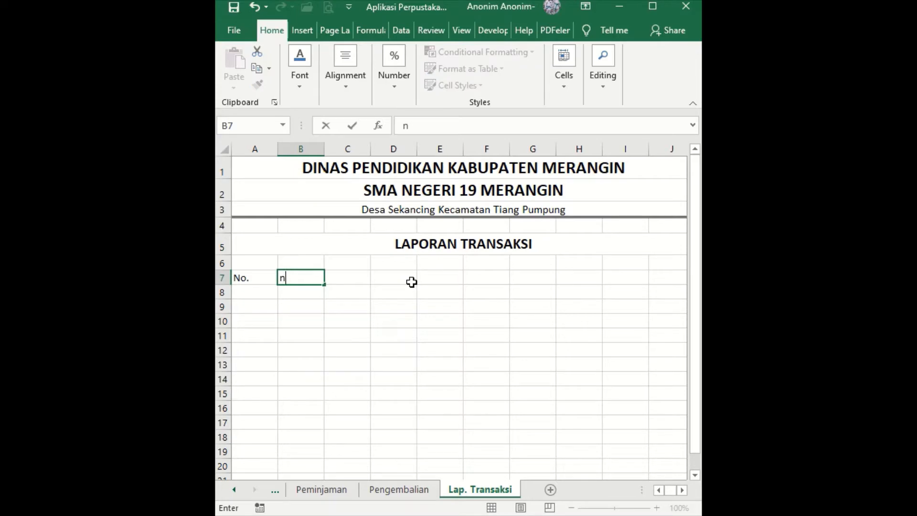
type("NIS/IDE")
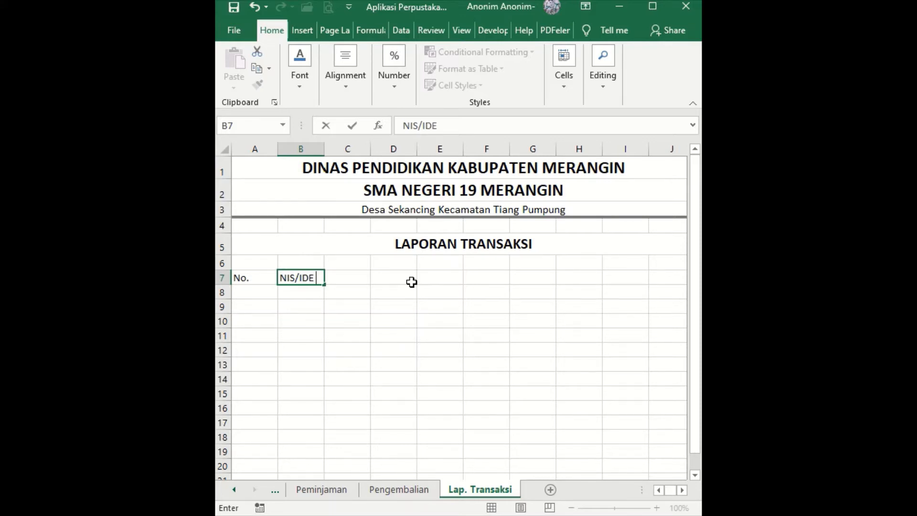
key("BackSpace")
key("BackSpace")
type("E")
left_click(356, 278)
double_click(307, 276)
key("BackSpace")
key("BackSpace")
key("Tab")
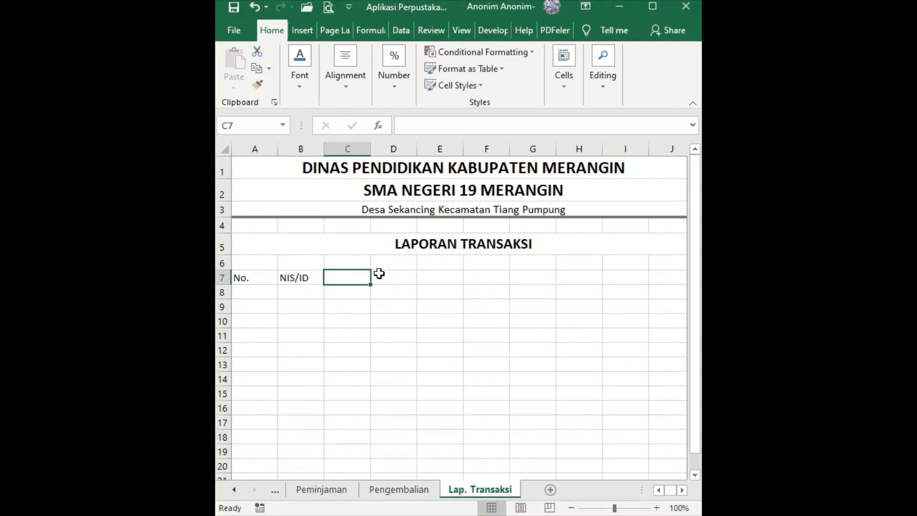
Step: Enter the header "Nama Anggota Pustaka" in cell C7 and auto-fit column C to it
type("Nam")
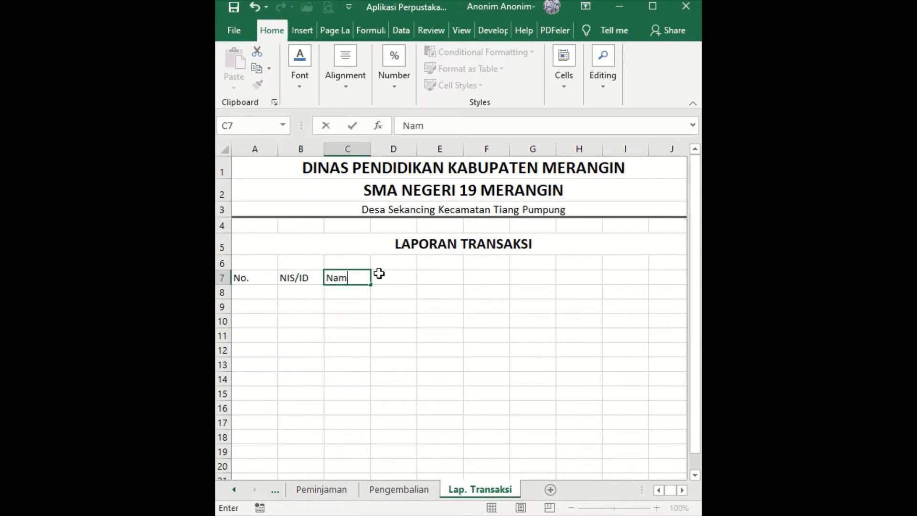
type("a Anggota u")
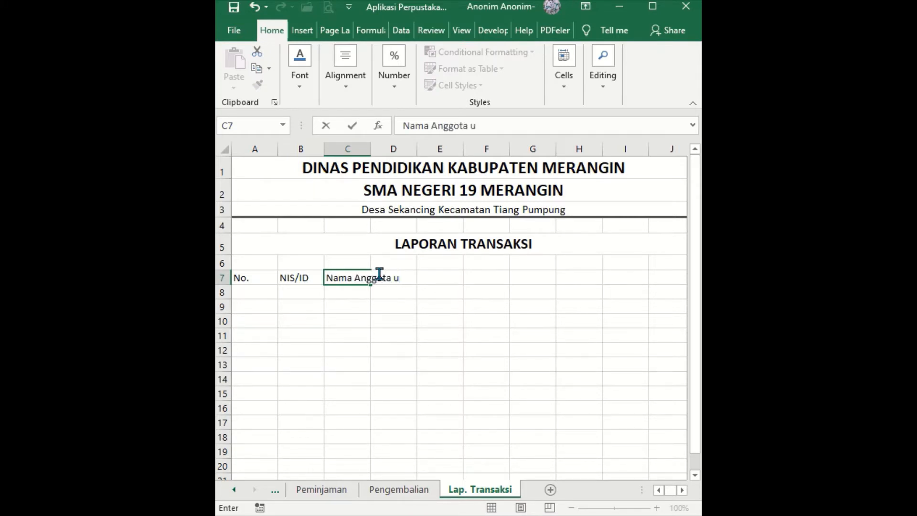
key("BackSpace")
type("Pustaka")
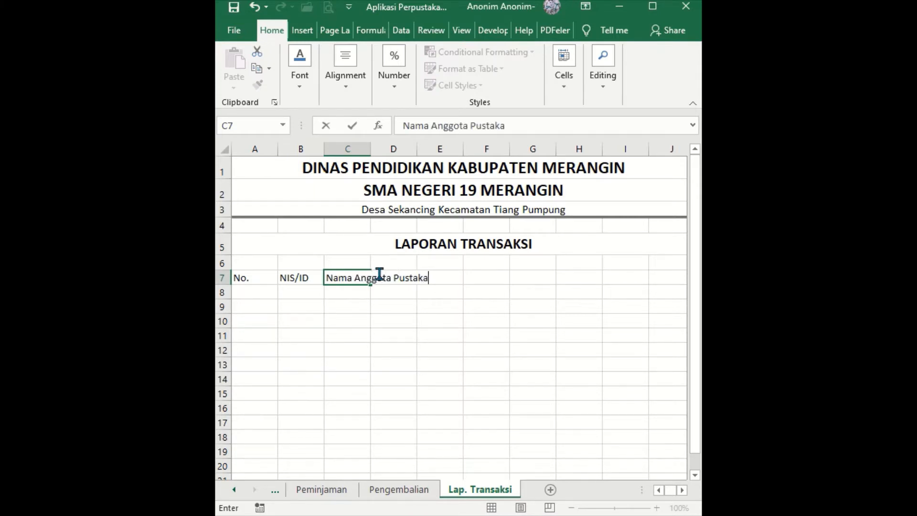
key("Tab")
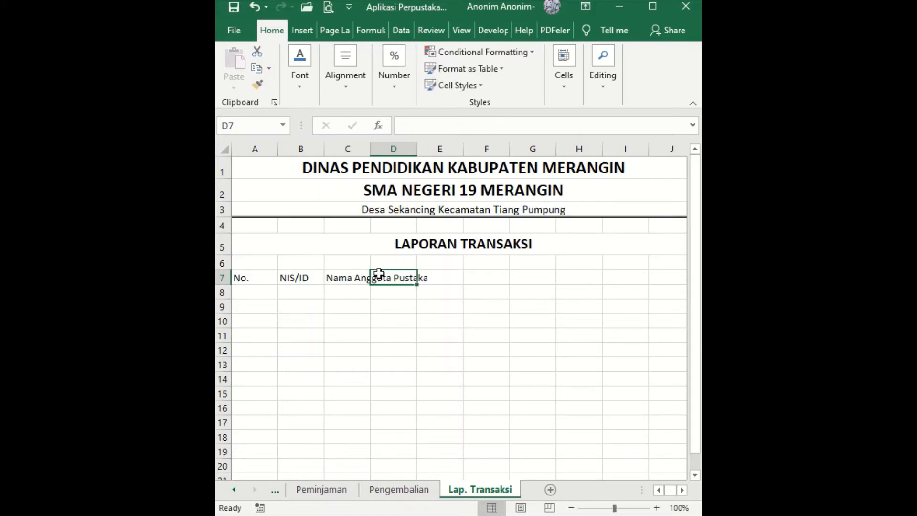
double_click(371, 148)
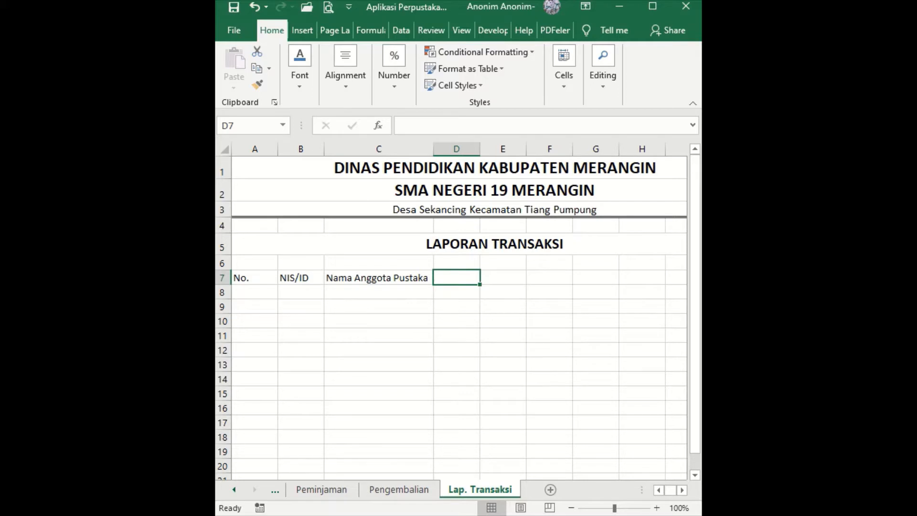
Step: Enter the headers "Meminjam", "Mengembalikan" and "Belum Mengembalikan" in cells D7, E7 and F7
type("Meminja")
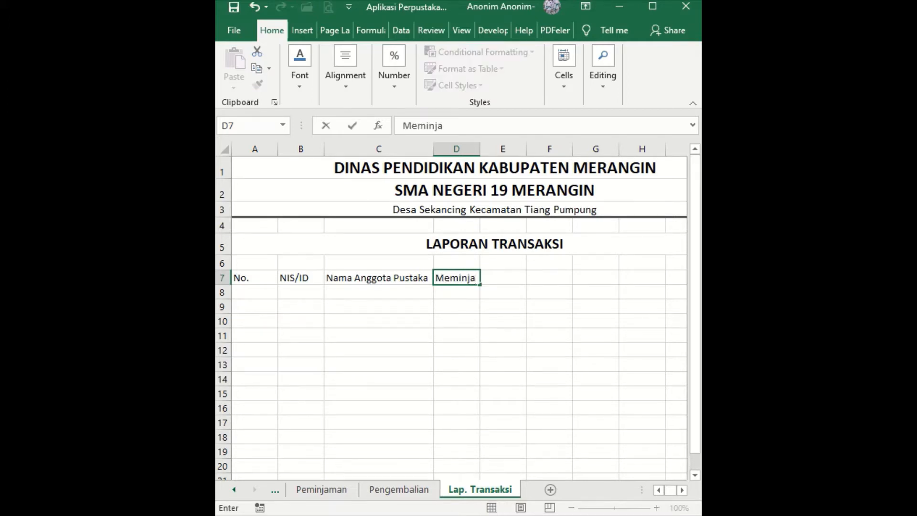
type("m")
key("Tab")
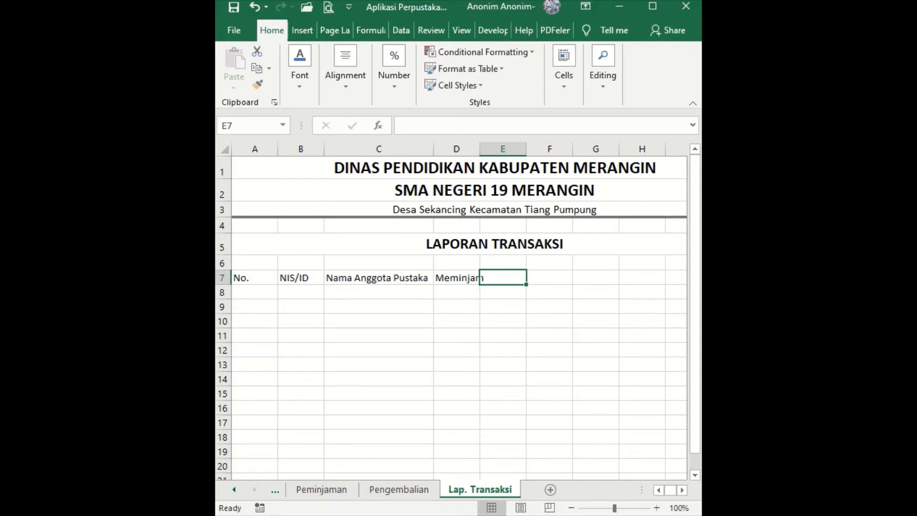
type("Mengembalika")
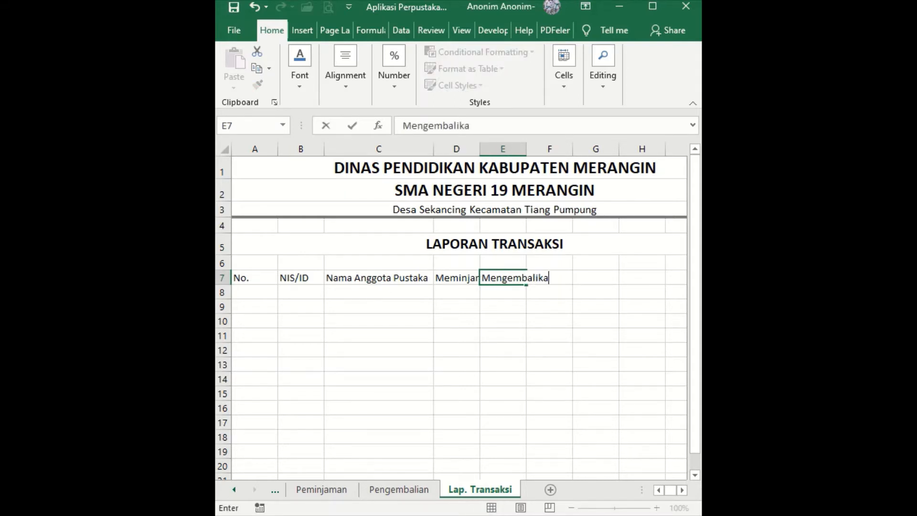
type("n")
key("Tab")
type("Be")
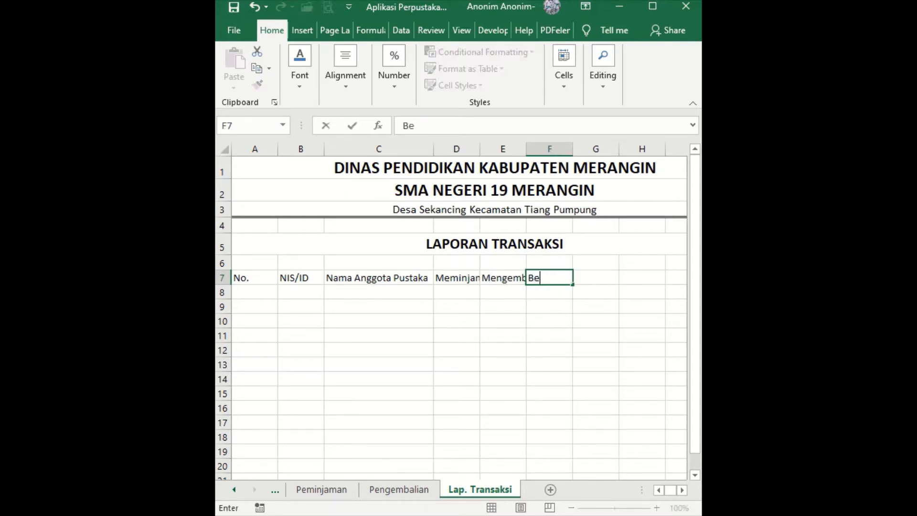
type("lum Mengembalikan")
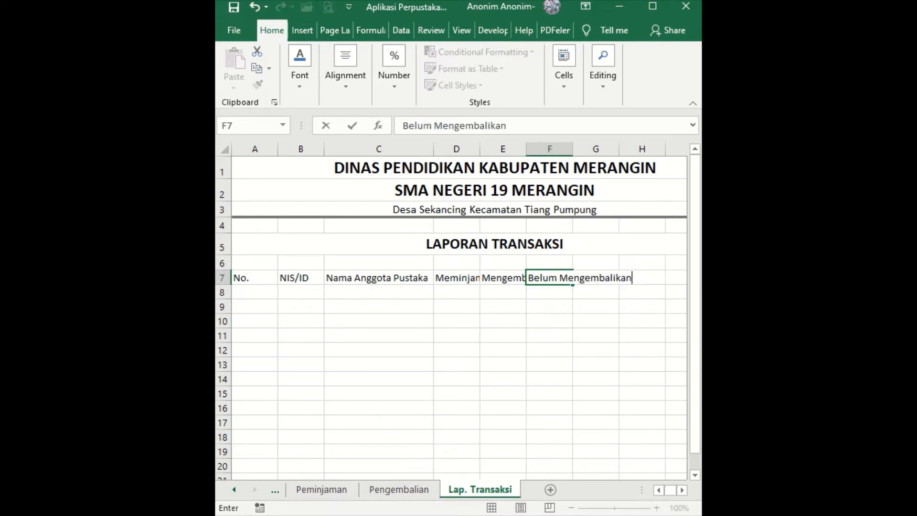
key("Tab")
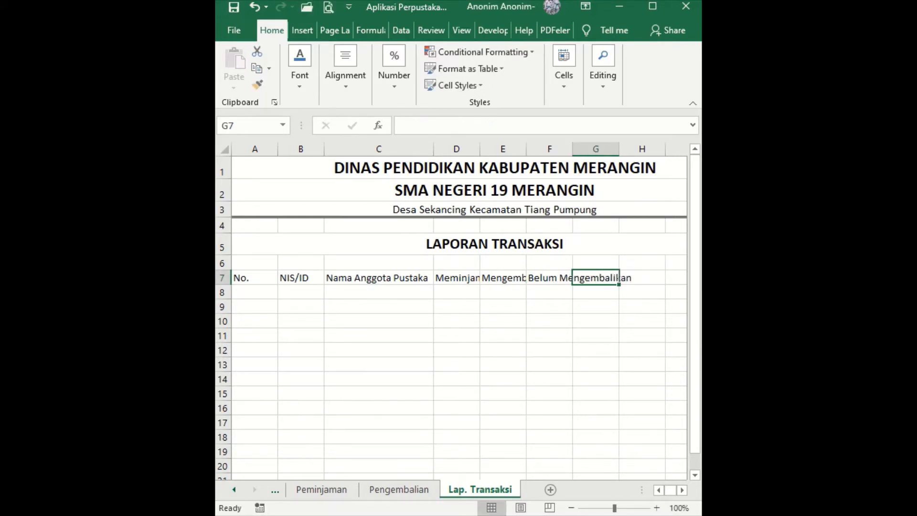
Step: Auto-fit columns D, E and F to their header texts
double_click(480, 150)
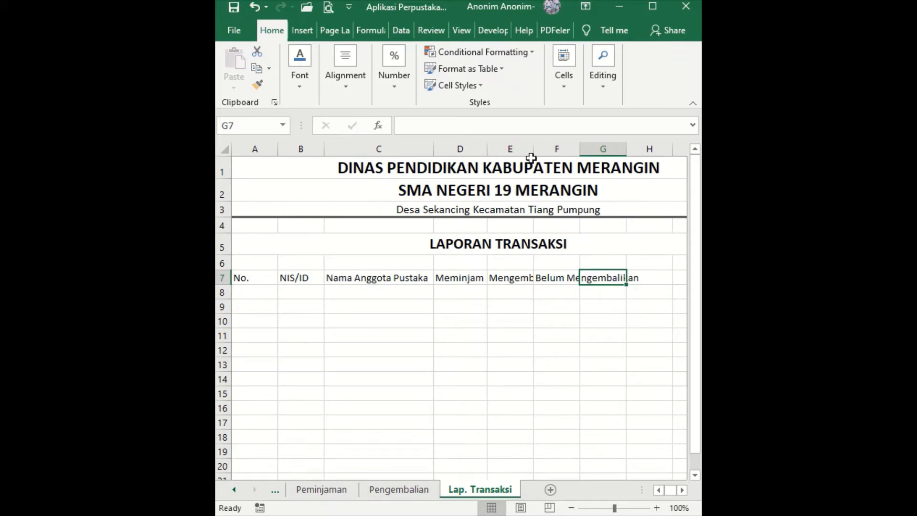
double_click(533, 150)
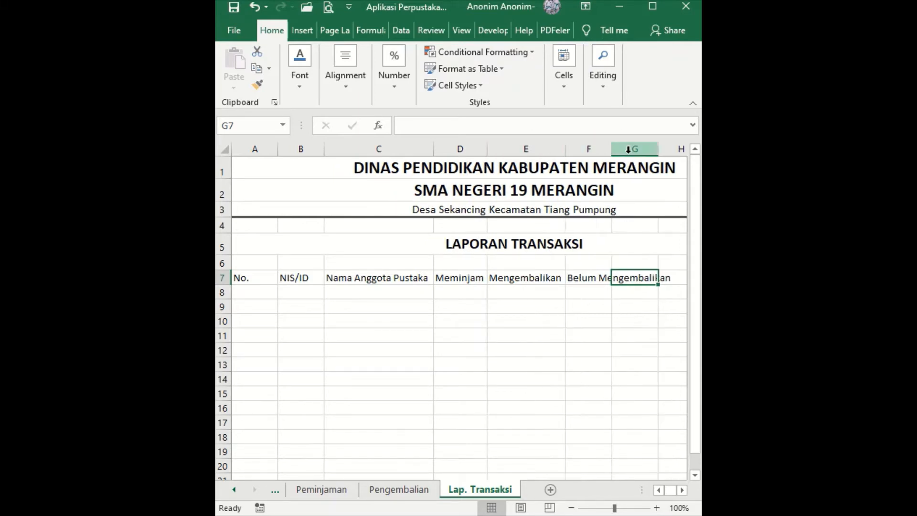
double_click(612, 149)
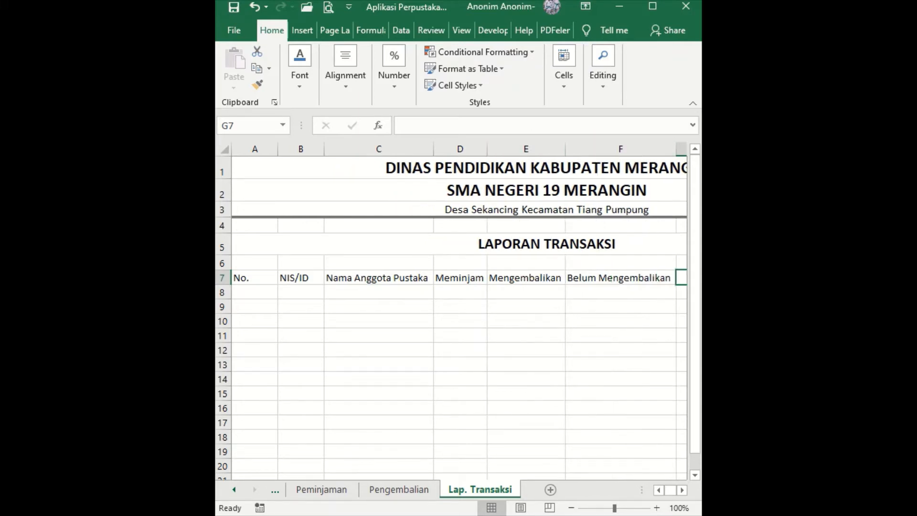
key("alt+Tab")
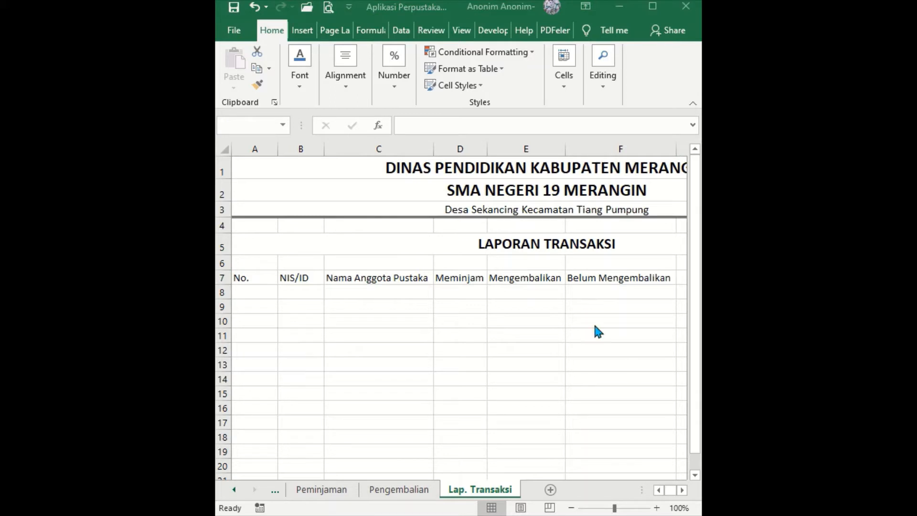
key("alt+Tab")
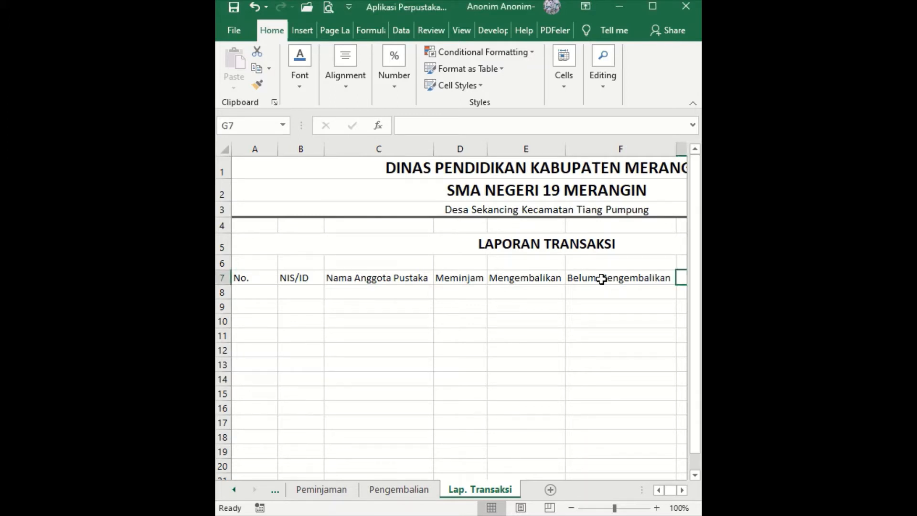
Step: Enter the header "Keterangan" in cell G7
key("Right")
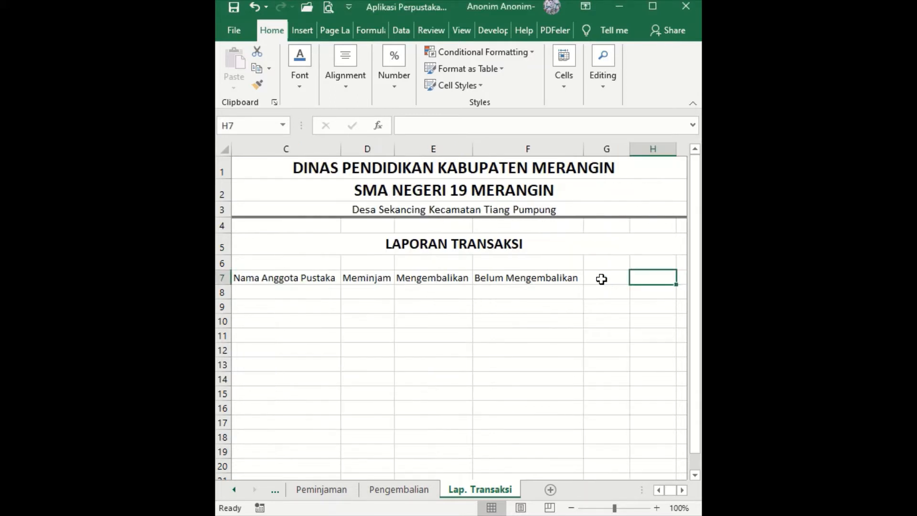
key("Left")
type("Keterangan")
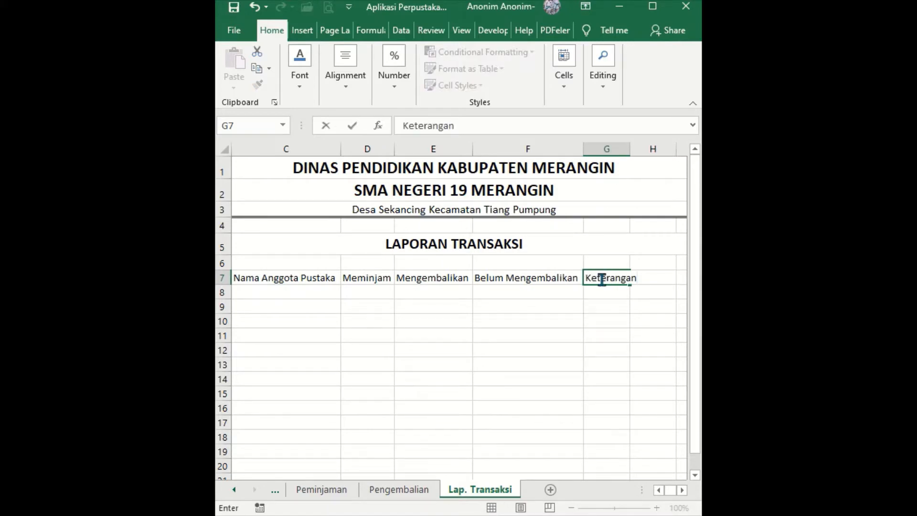
key("Tab")
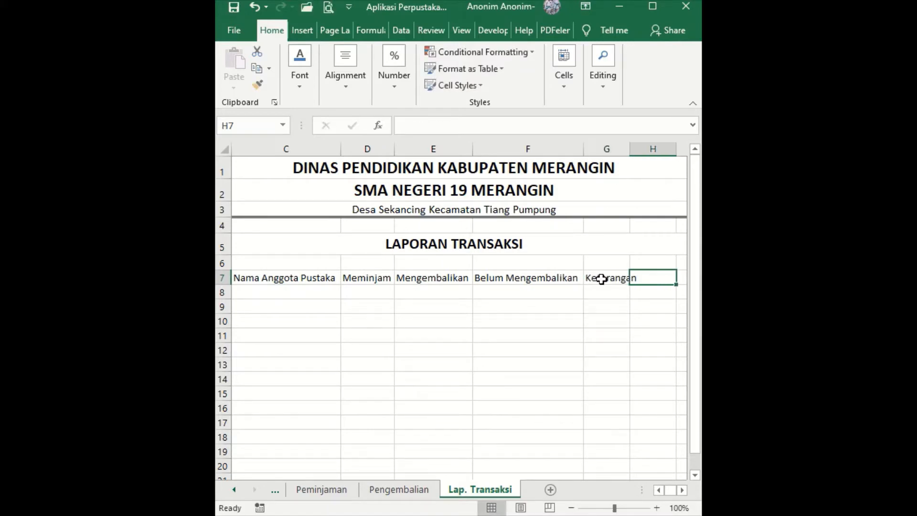
Step: Auto-fit column G to the "Keterangan" header and delete the unused columns H to J
key("Right")
key("Right")
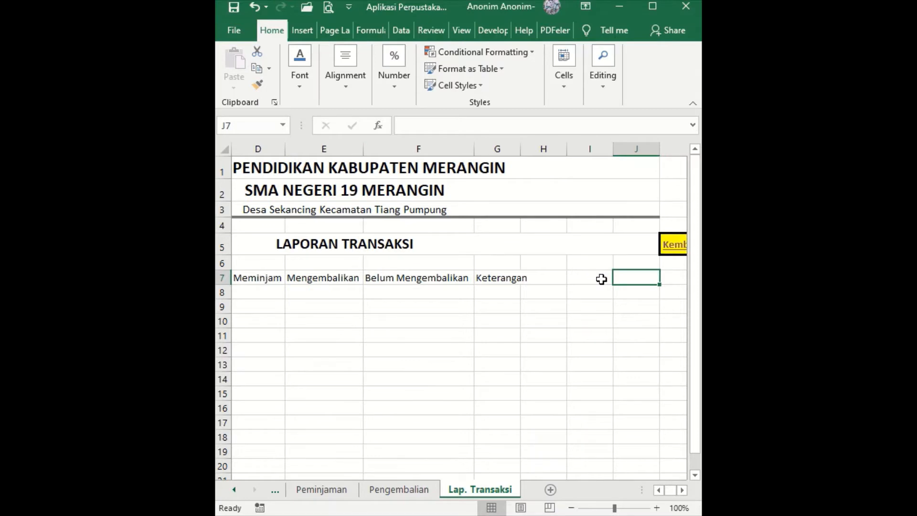
left_click_drag(520, 149, 638, 149)
right_click(639, 149)
left_click(646, 268)
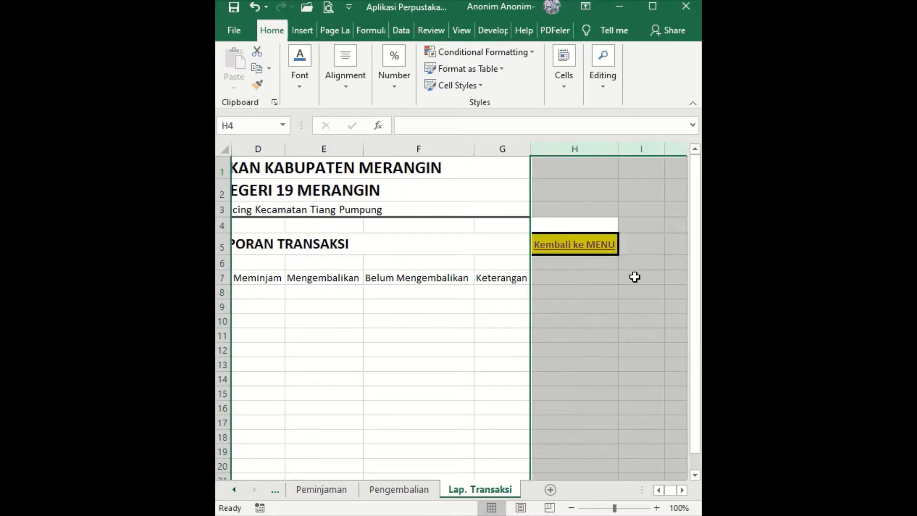
left_click(588, 306)
key("Home")
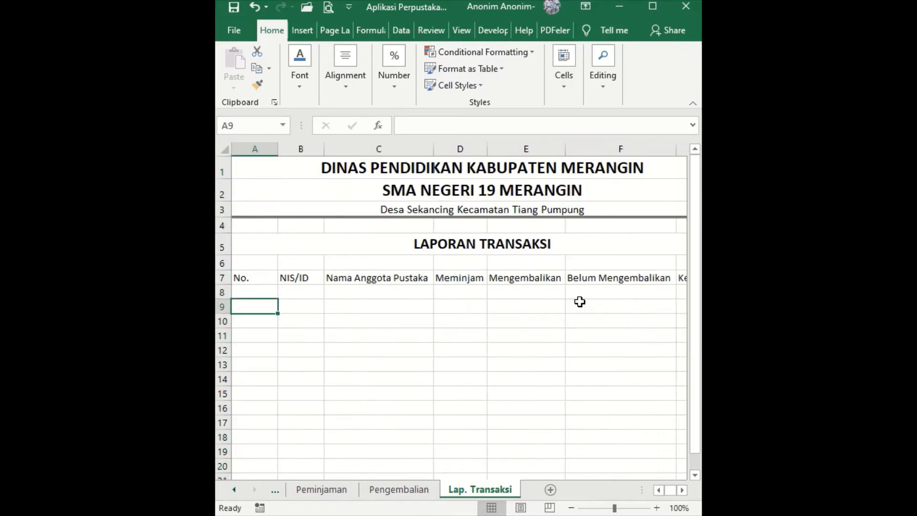
key("alt+Tab")
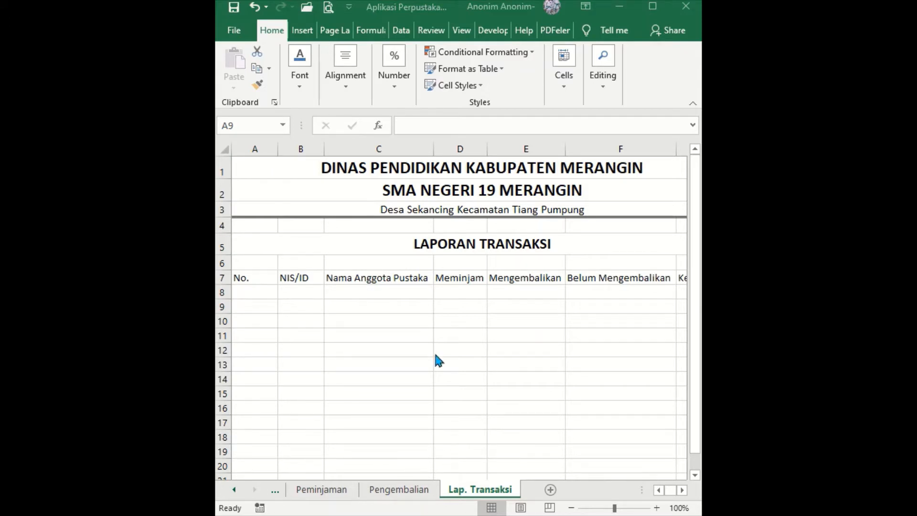
key("alt+Tab")
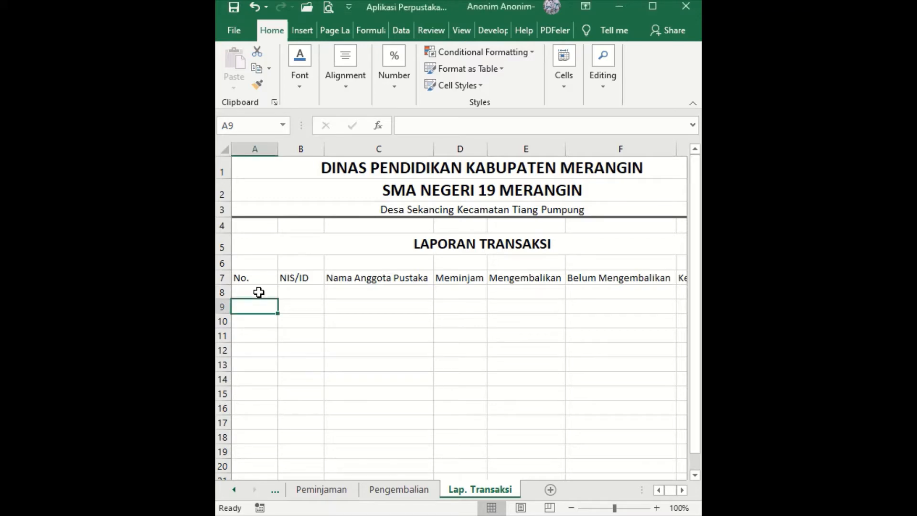
Step: Copy all the NIS/ID numbers from A8 down to A3007 on the Anggota Pustaka sheet
left_click(258, 293)
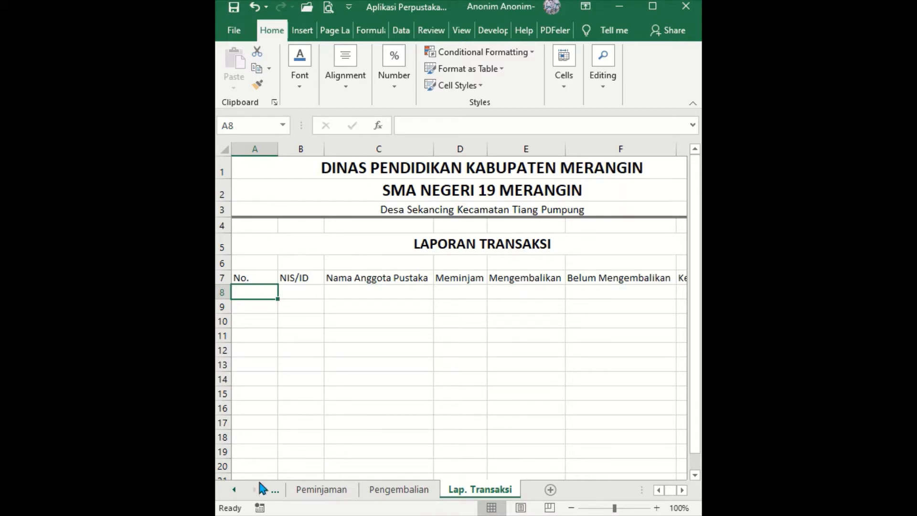
left_click(233, 490)
left_click(234, 490)
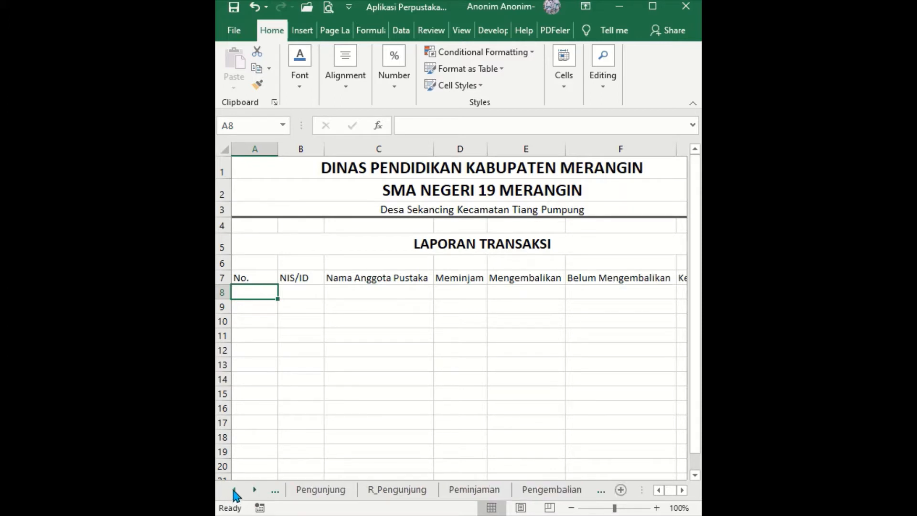
left_click(234, 489)
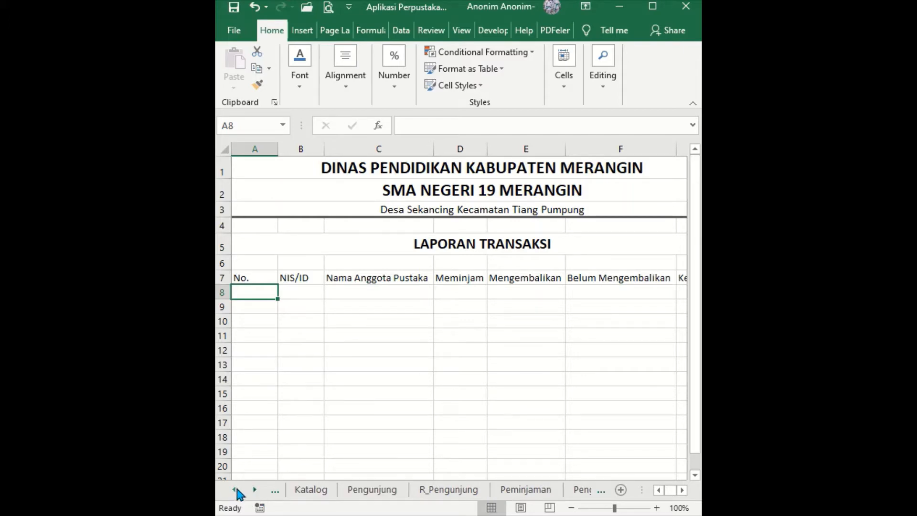
left_click(234, 490)
left_click(311, 489)
left_click(265, 432)
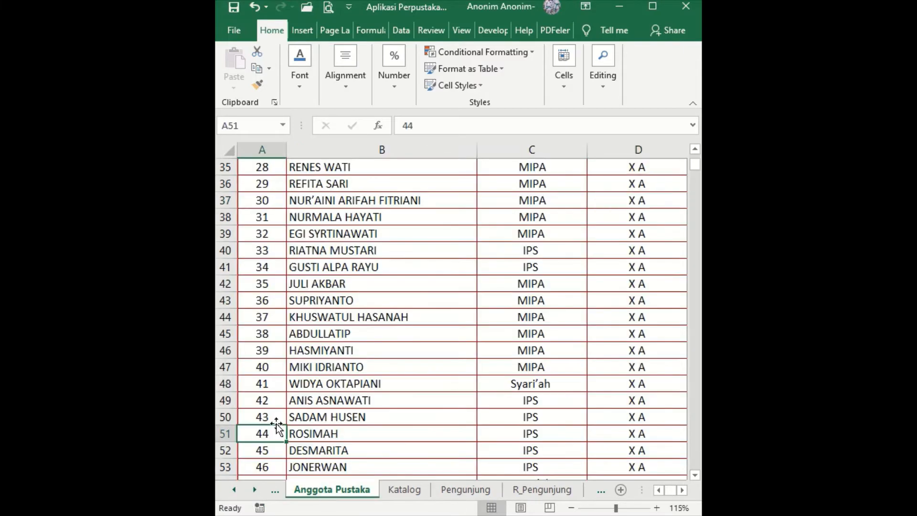
key("ctrl+Home")
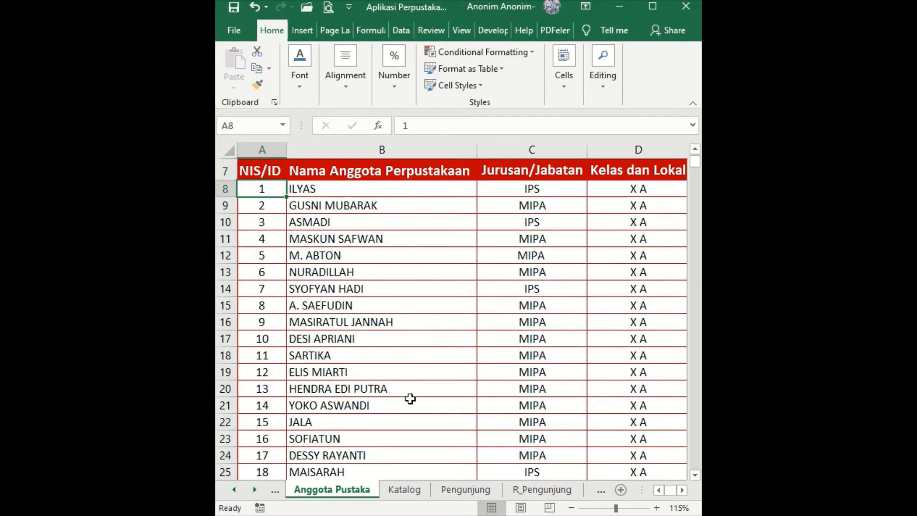
key("ctrl+shift+Down")
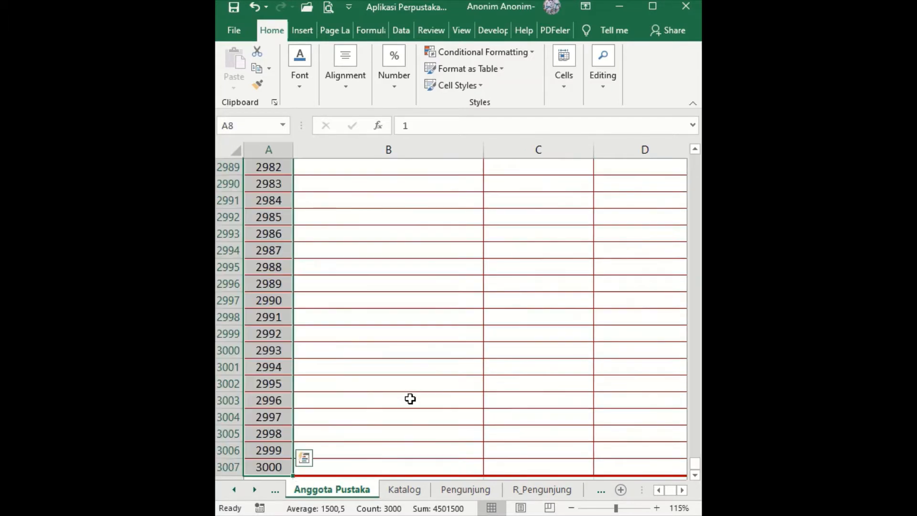
key("ctrl+c")
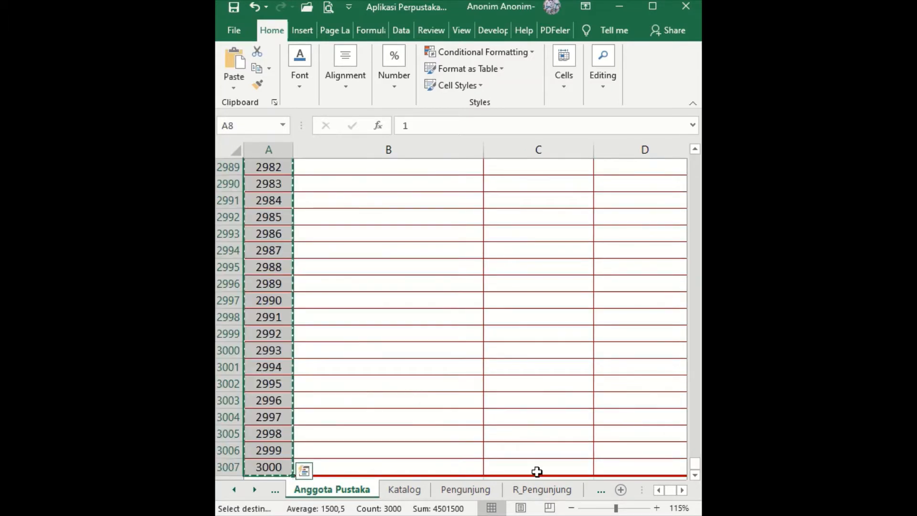
Step: Paste the copied numbers into the No. column of the Lap. Transaksi sheet, starting at cell A8
left_click(255, 490)
left_click(255, 490)
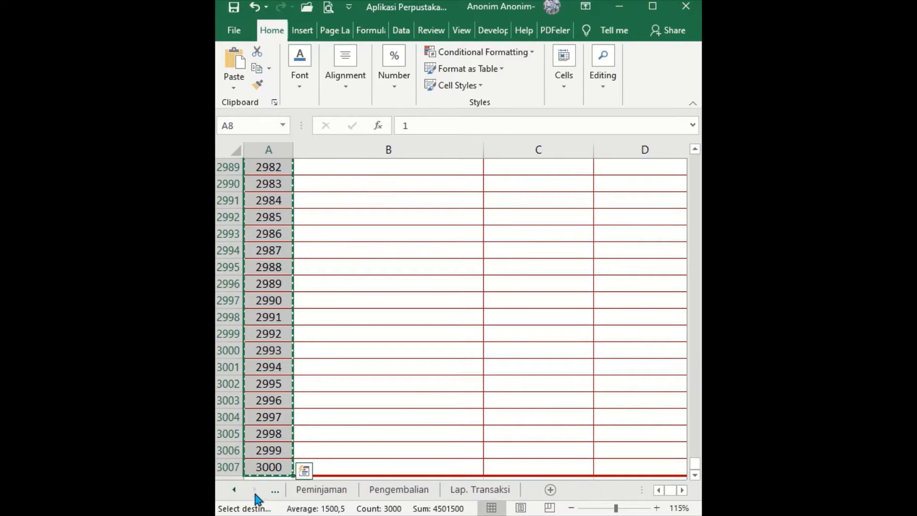
left_click(449, 490)
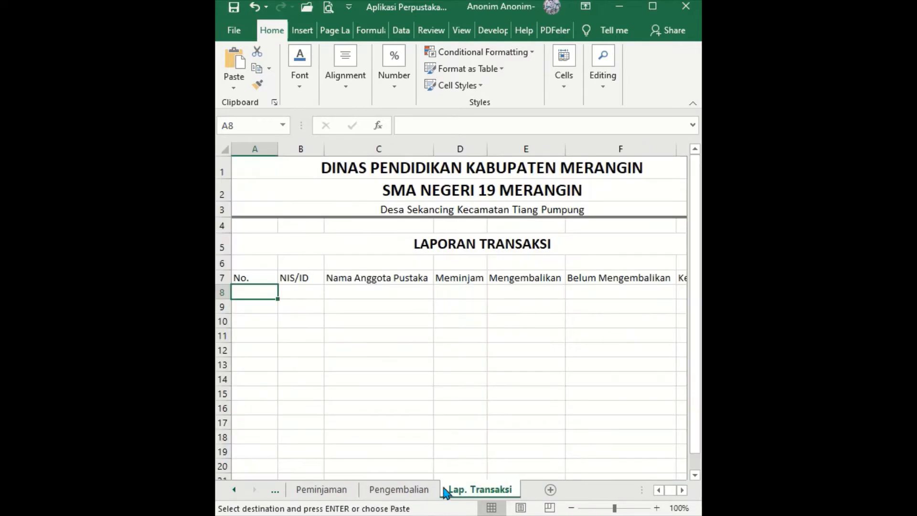
left_click(234, 60)
left_click(294, 330)
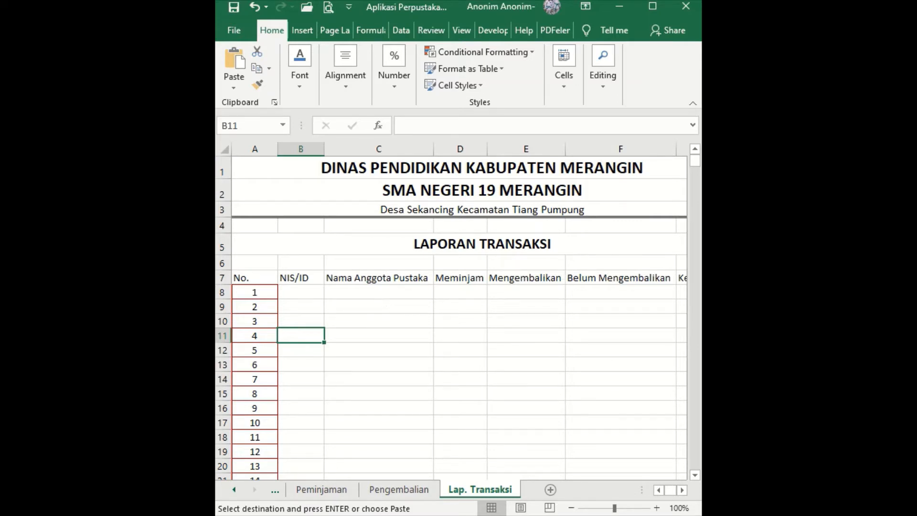
Step: Enter the formula ='Anggota Pustaka'!A8 in cell B8 of Lap. Transaksi to bring in the first member's NIS/ID
key("alt+Tab")
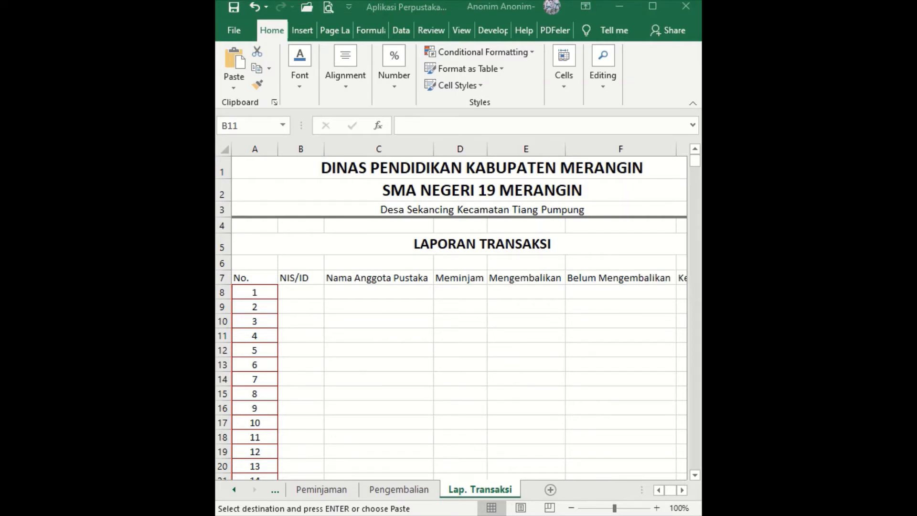
left_click(300, 291)
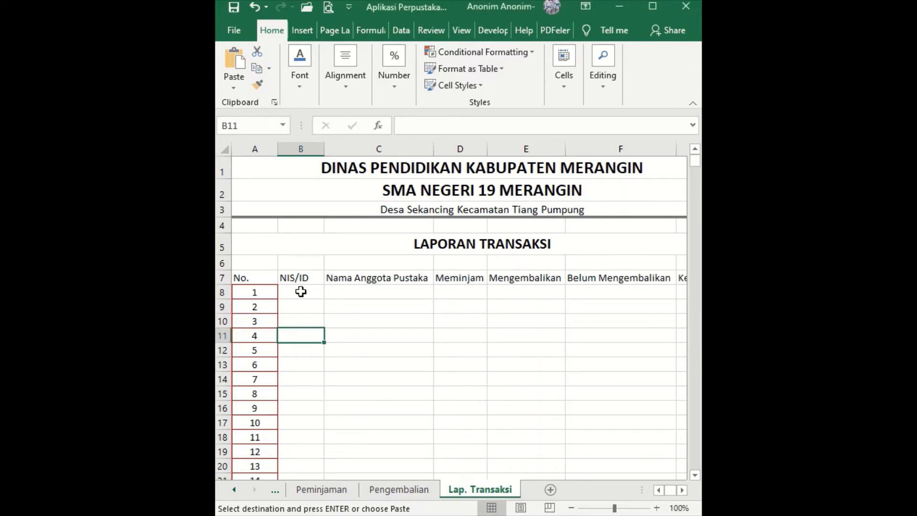
left_click(300, 291)
key("Return")
type("=")
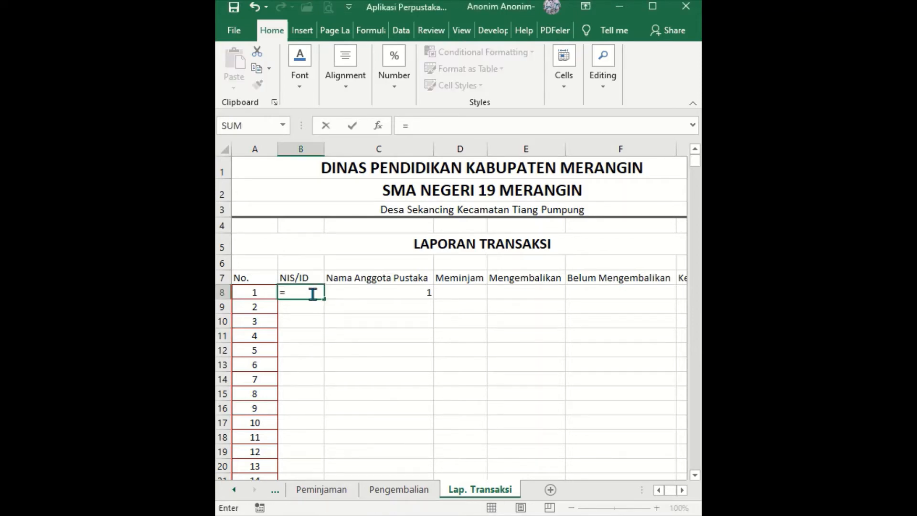
left_click(235, 490)
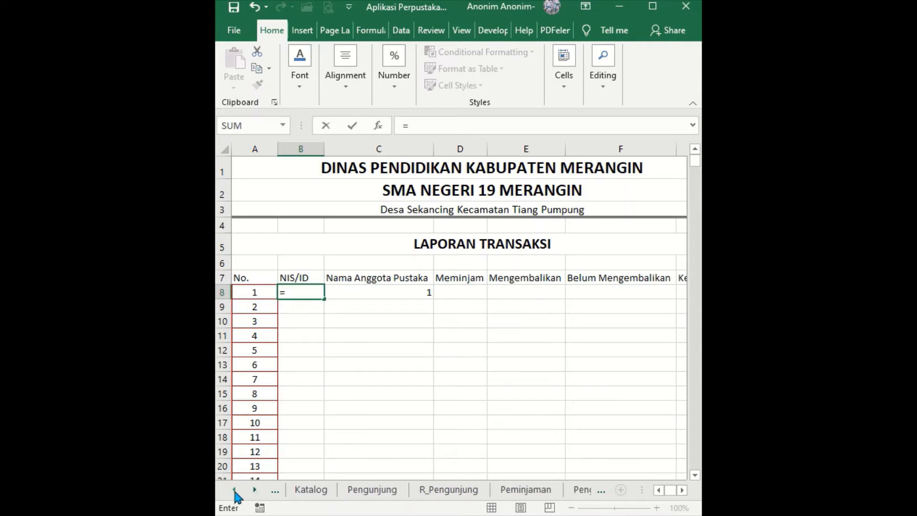
left_click(235, 490)
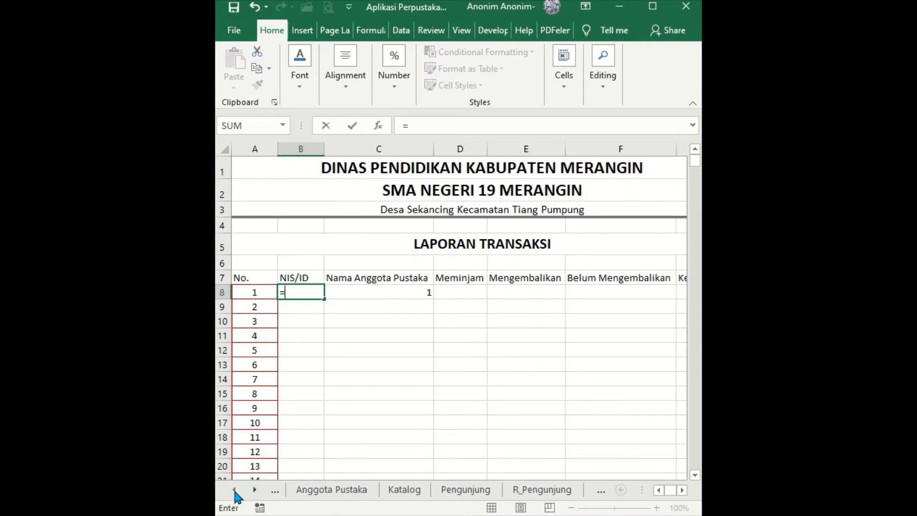
left_click(316, 492)
scroll(389, 350, "up", 7)
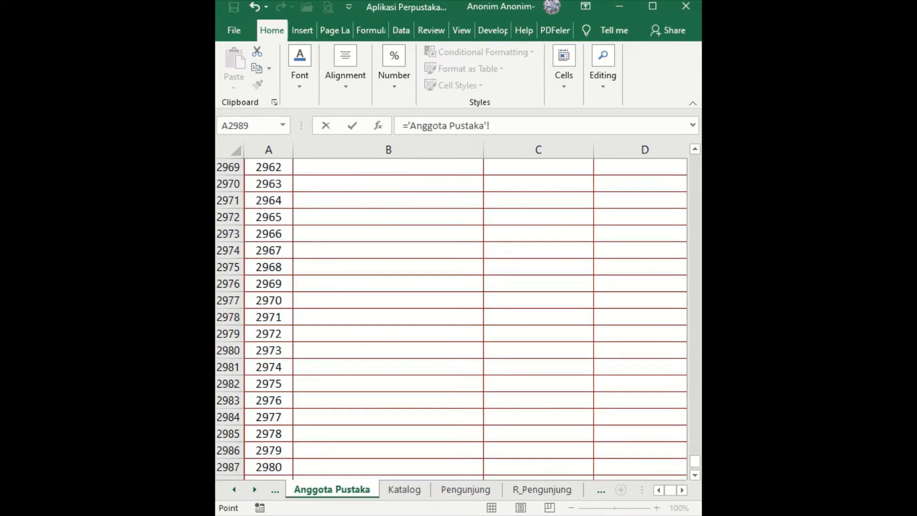
left_click_drag(696, 460, 696, 161)
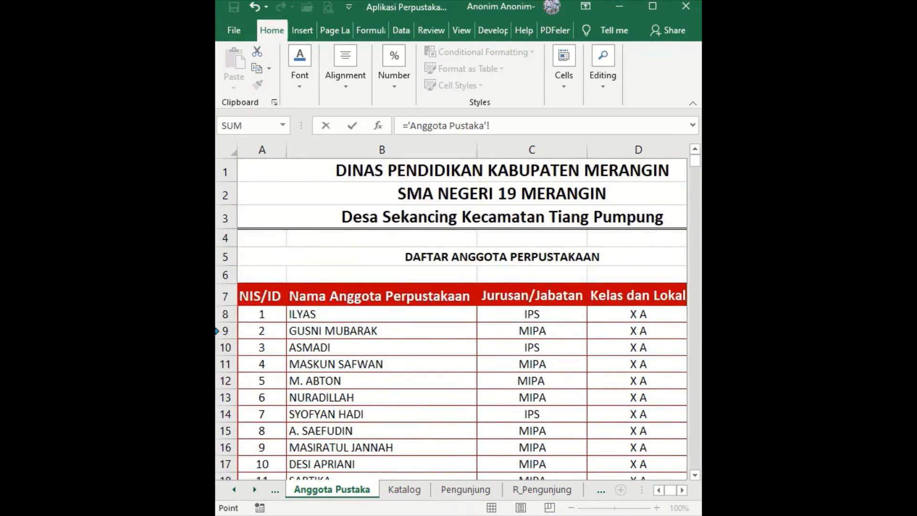
left_click(261, 314)
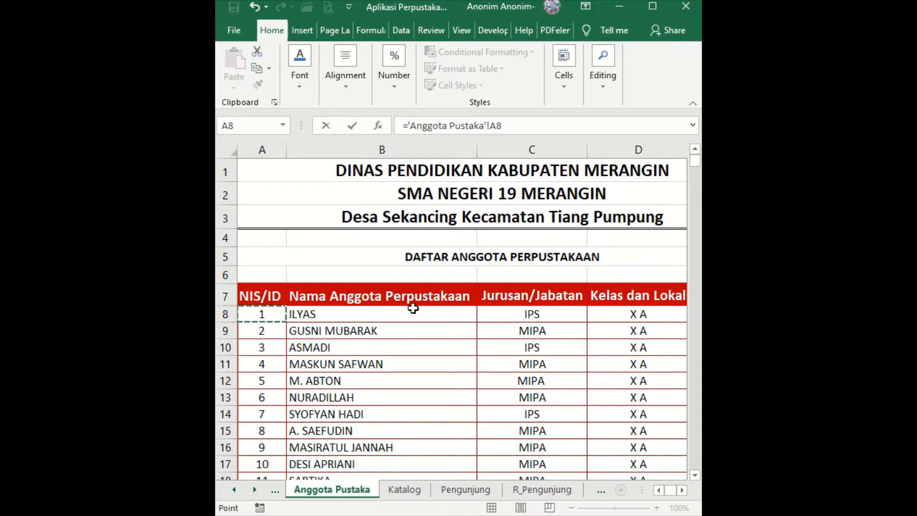
key("Return")
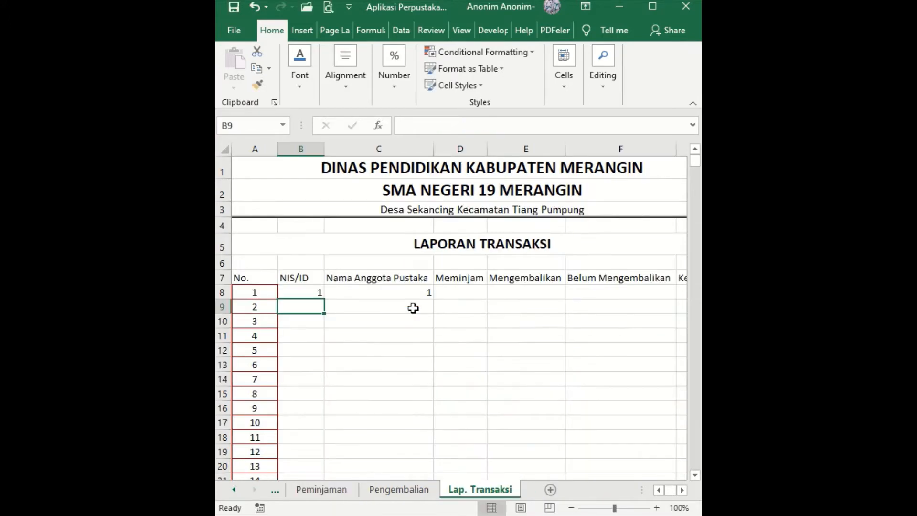
Step: Clear cell C8 and copy the NIS/ID formula from B8 into it so it references 'Anggota Pustaka'!B8
left_click(407, 295)
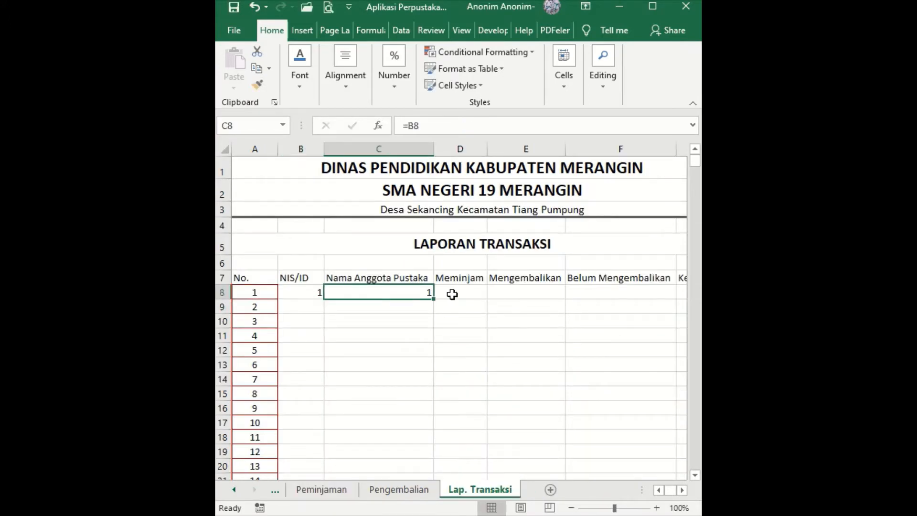
key("Delete")
key("Left")
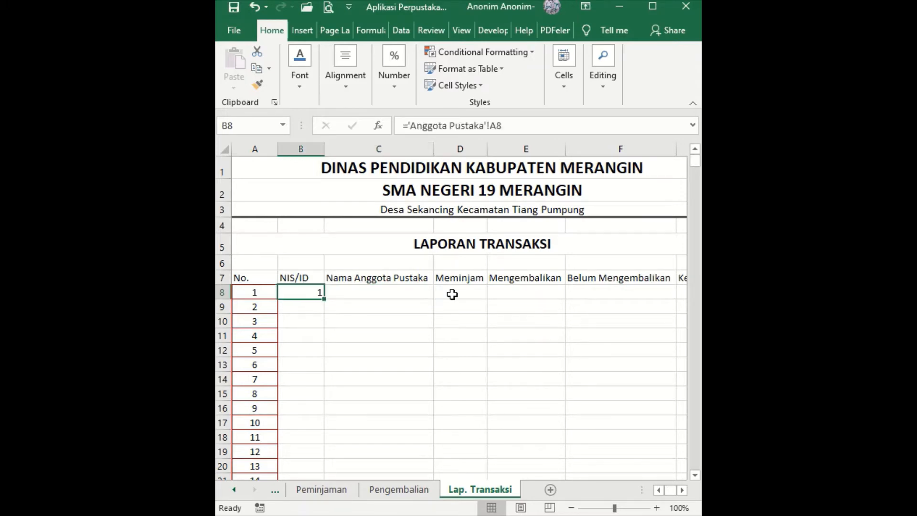
right_click(306, 293)
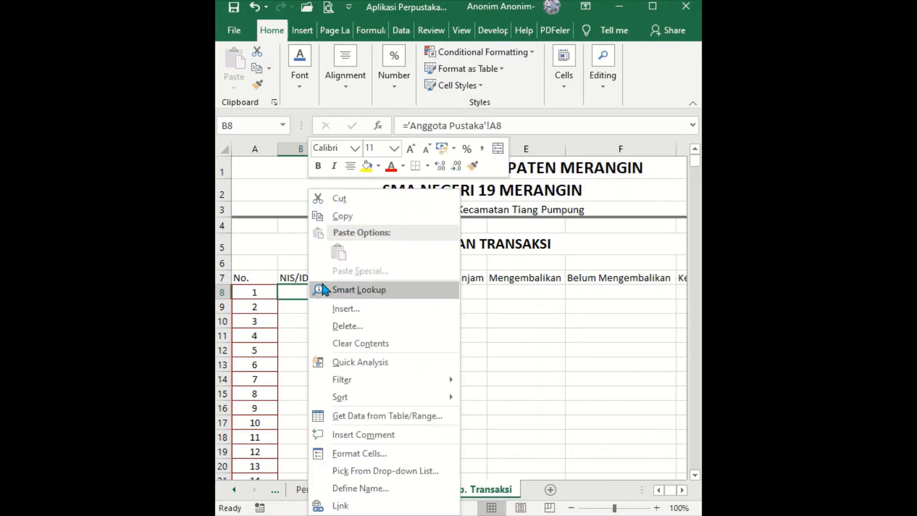
left_click(342, 216)
left_click(371, 293)
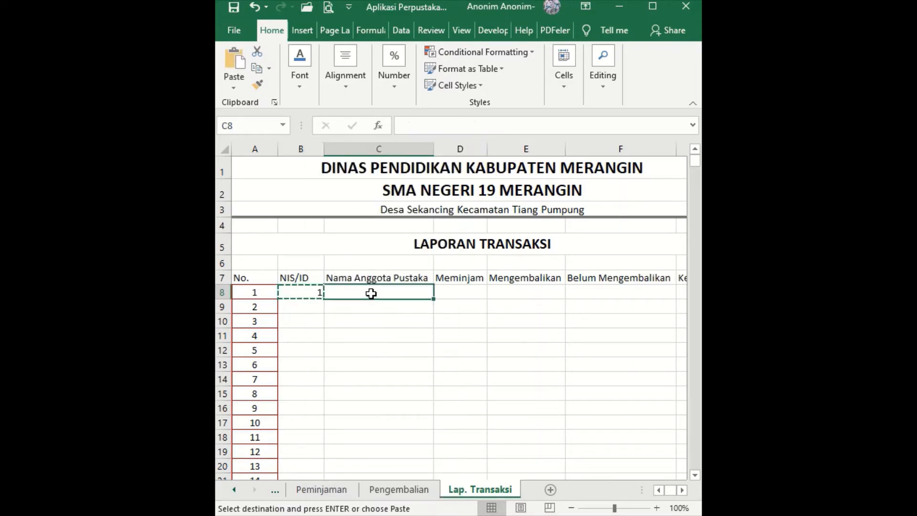
key("ctrl+v")
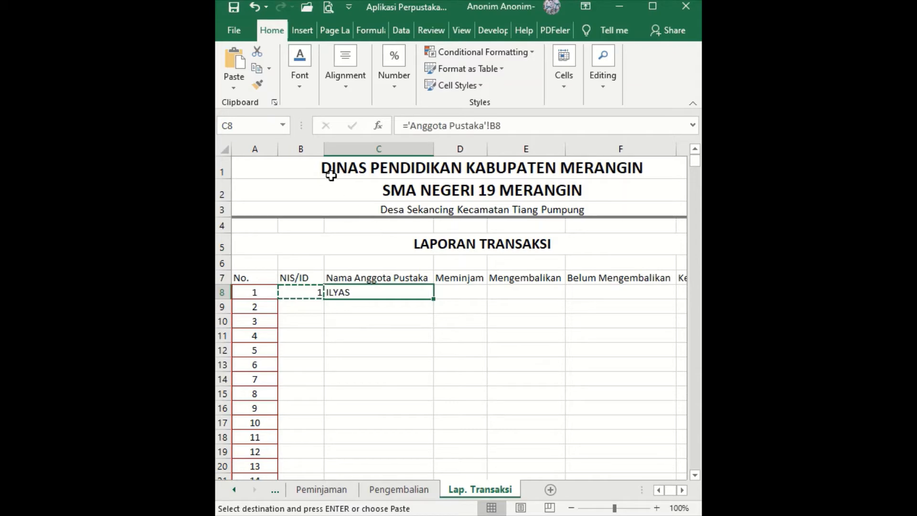
Step: Narrow column B to about the width of the NIS/ID header and end the pending copy
left_click_drag(324, 149, 314, 149)
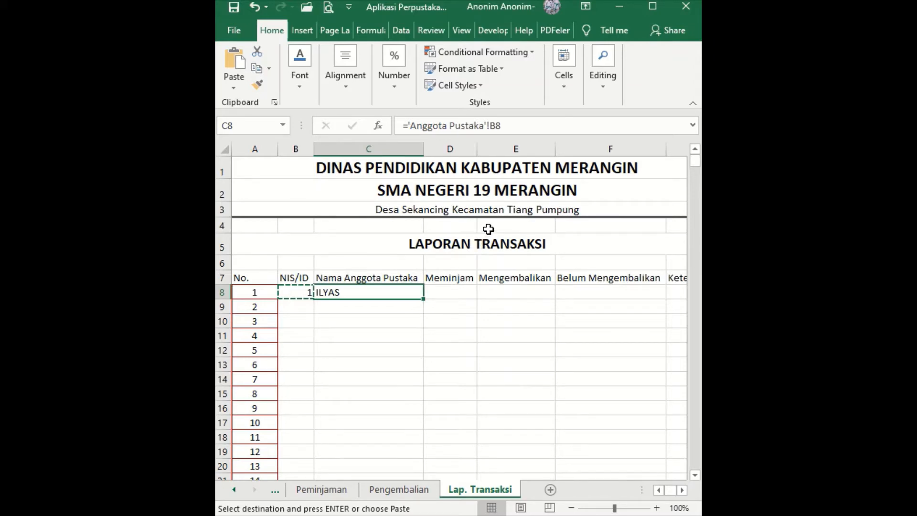
left_click(466, 287)
key("Escape")
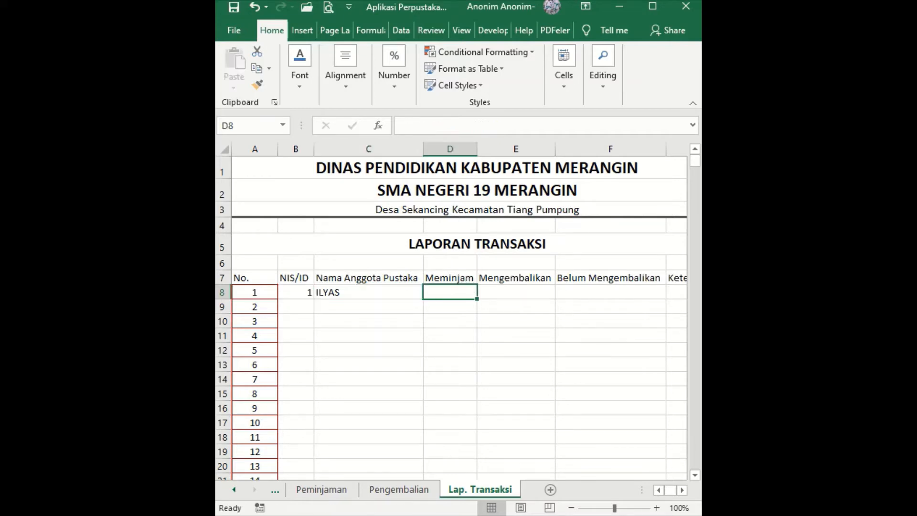
key("alt+Tab")
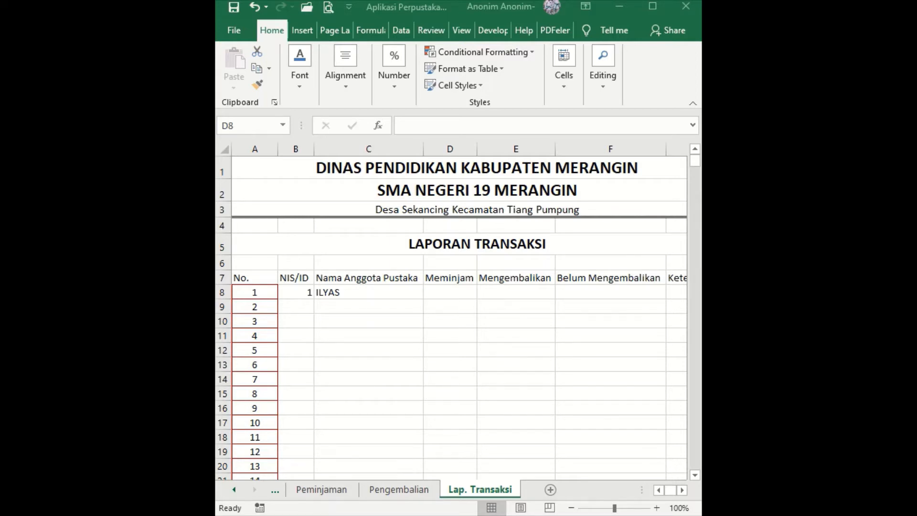
key("F2")
key("alt+Tab")
left_click(461, 289)
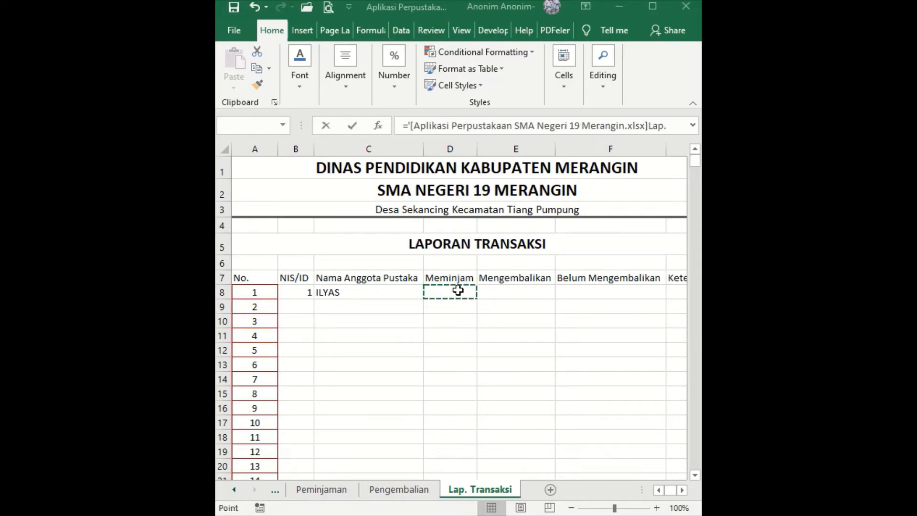
key("Escape")
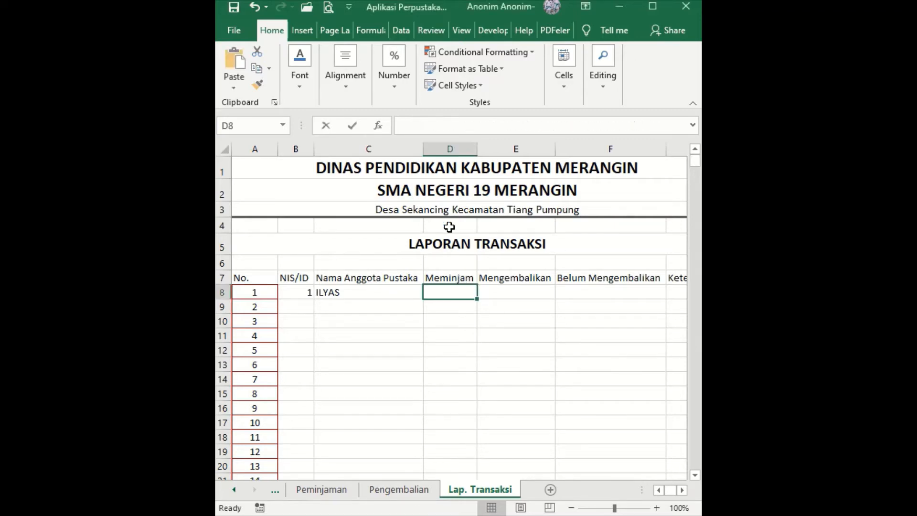
Step: Try to enter the copied formula =SUMIF(Peminjaman!$C$9:$C$508;B10;Peminjaman!$G$9:$G$508) in the first Meminjam cell, D8
left_click(434, 124)
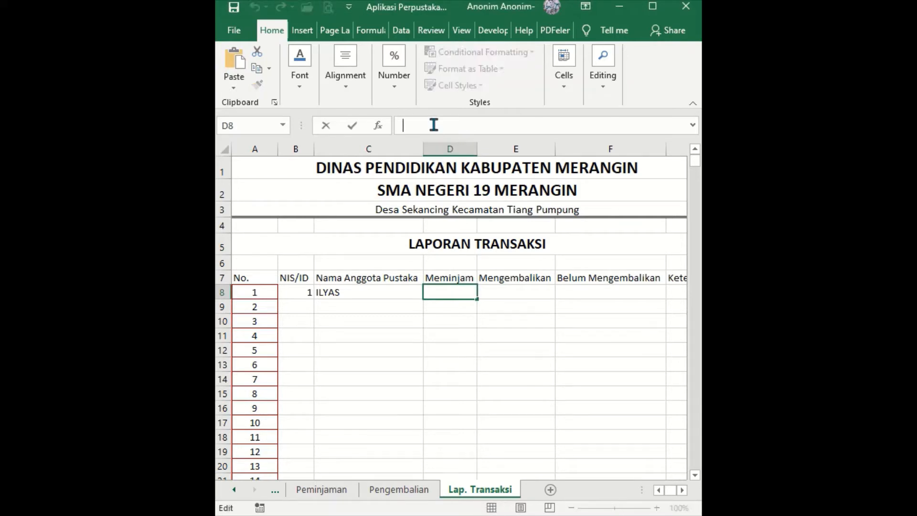
key("ctrl+v")
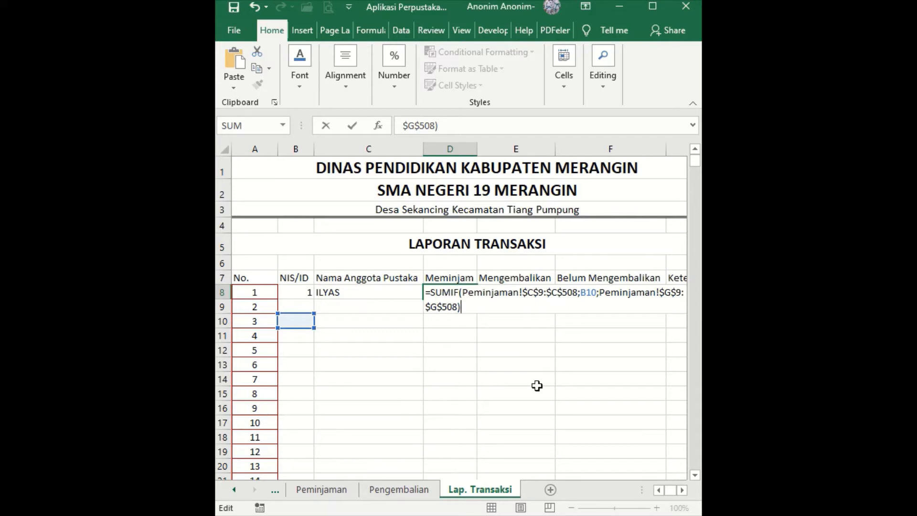
left_click(682, 490)
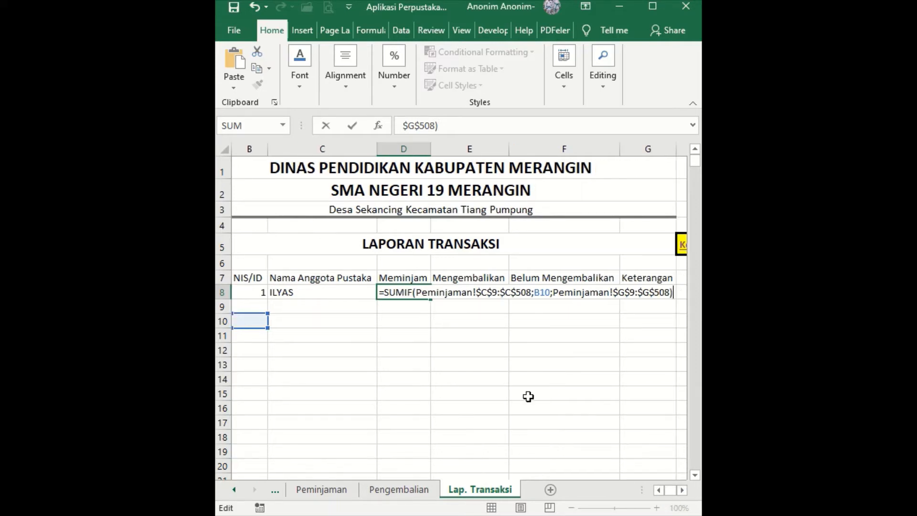
left_click(397, 291)
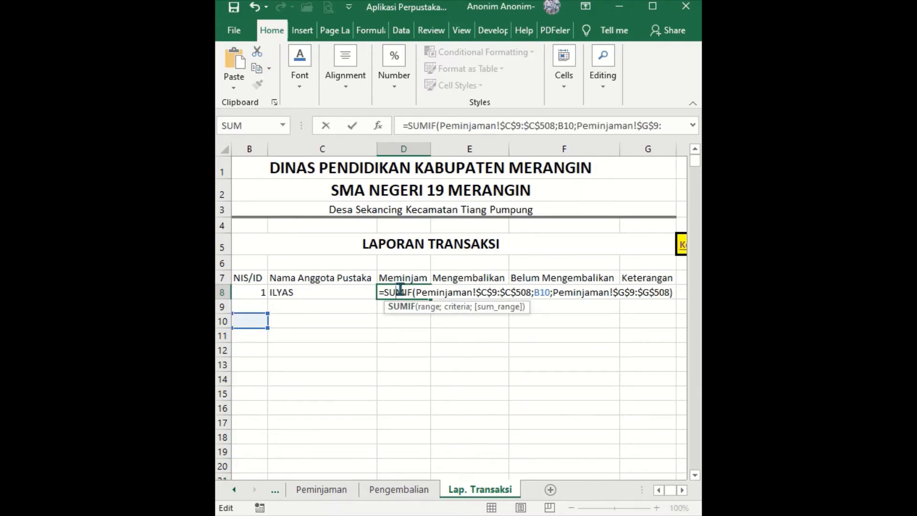
key("Escape")
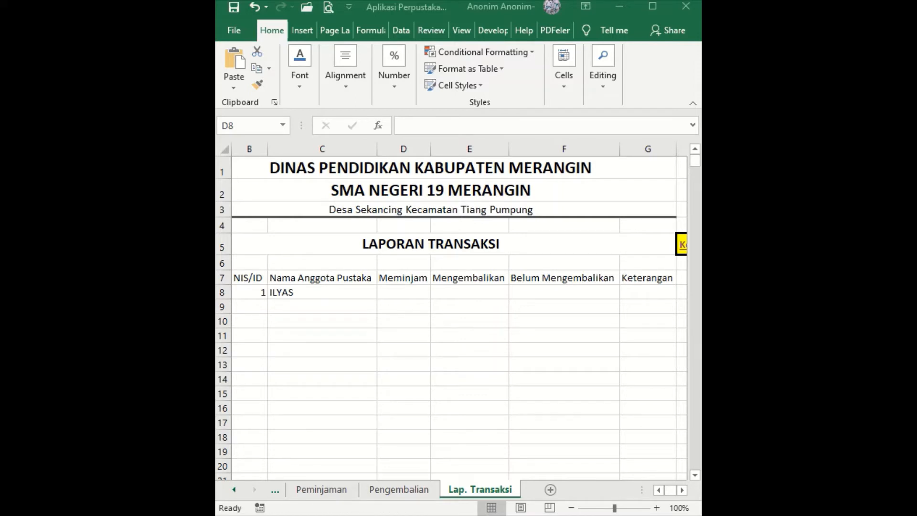
left_click(399, 297)
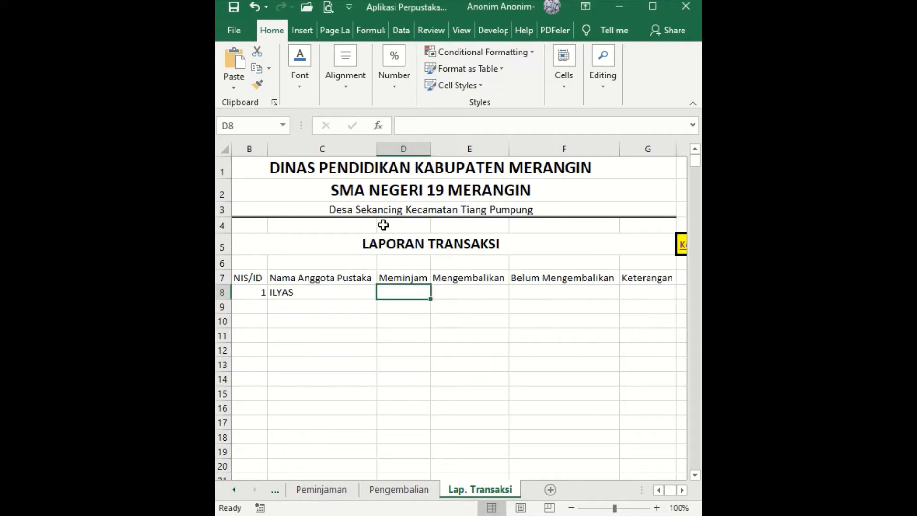
Step: Paste =SUMIF(Peminjaman!$C$9:$C$508;B10;Peminjaman!$G$9:$G$508) into D8 and remove its first range argument
double_click(399, 293)
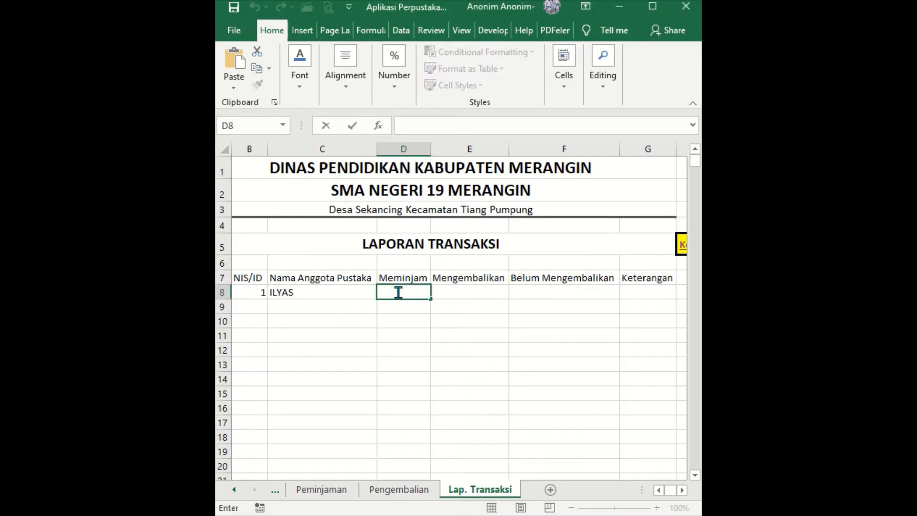
key("ctrl+v")
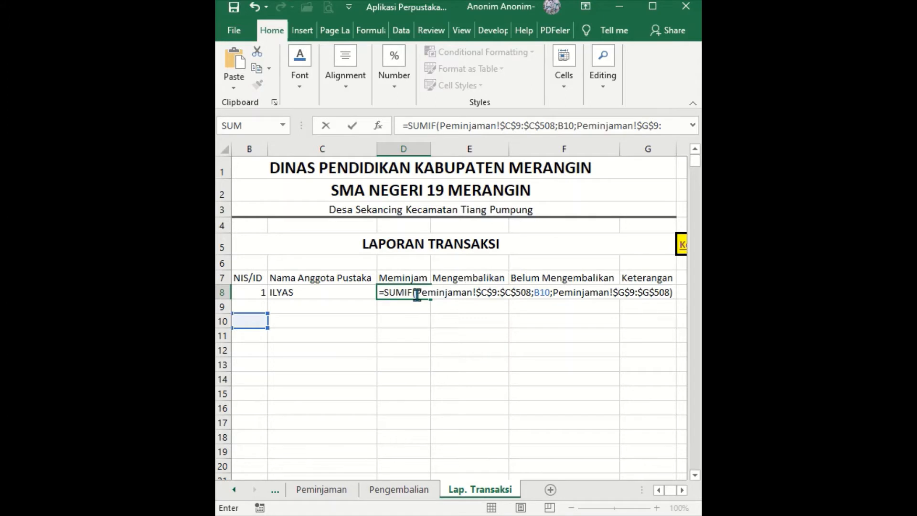
left_click_drag(417, 294, 529, 294)
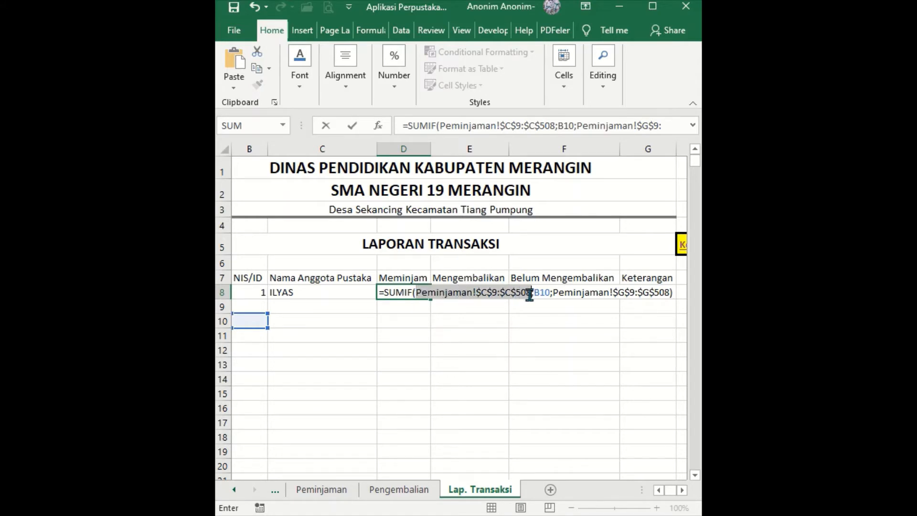
key("BackSpace")
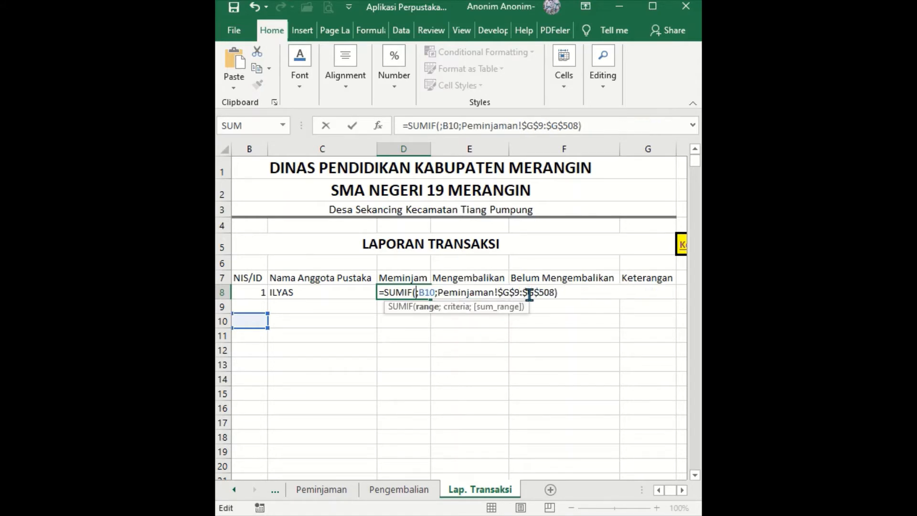
Step: Set the range argument of the SUMIF formula to the NIS/ID cells C8:C1008 on the Peminjaman sheet
left_click(330, 492)
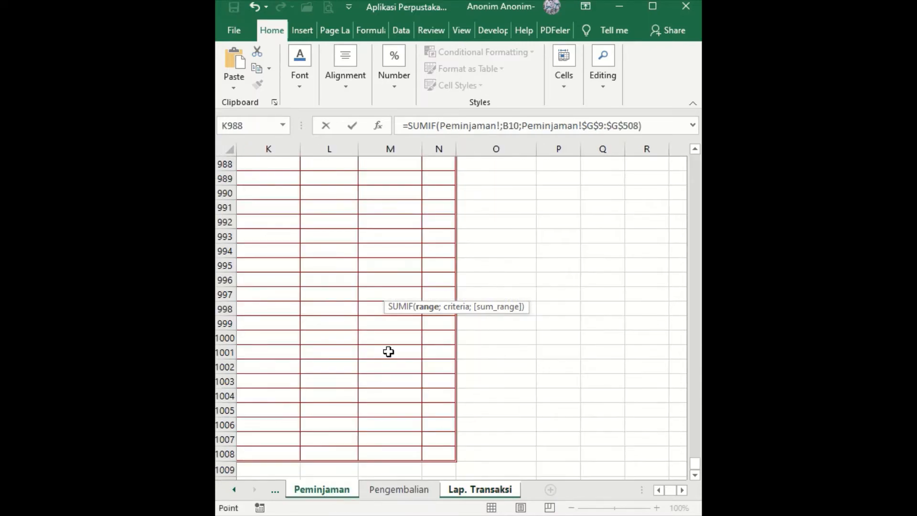
left_click(658, 490)
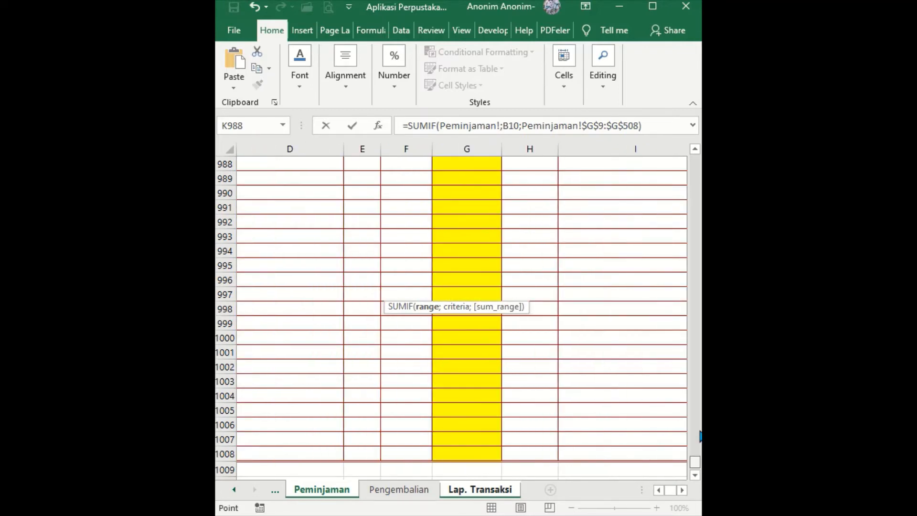
left_click_drag(695, 461, 693, 156)
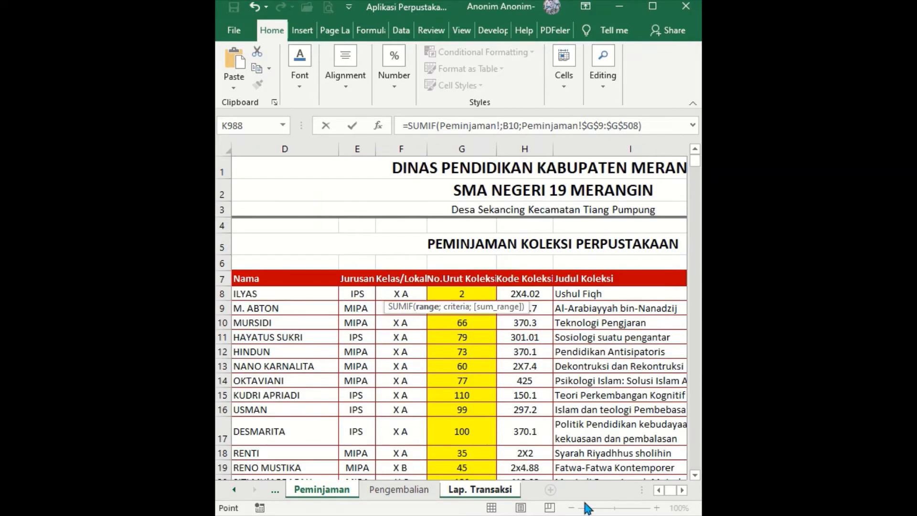
left_click(658, 490)
left_click(659, 490)
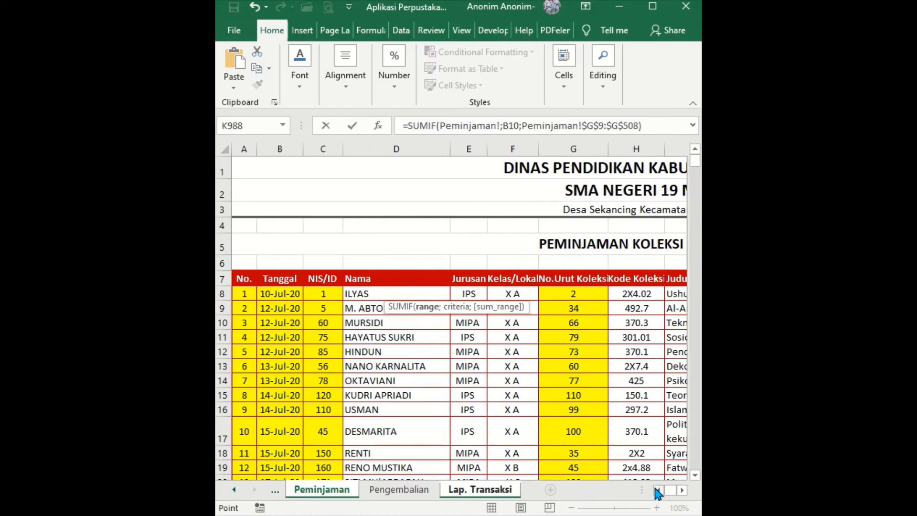
left_click(319, 293)
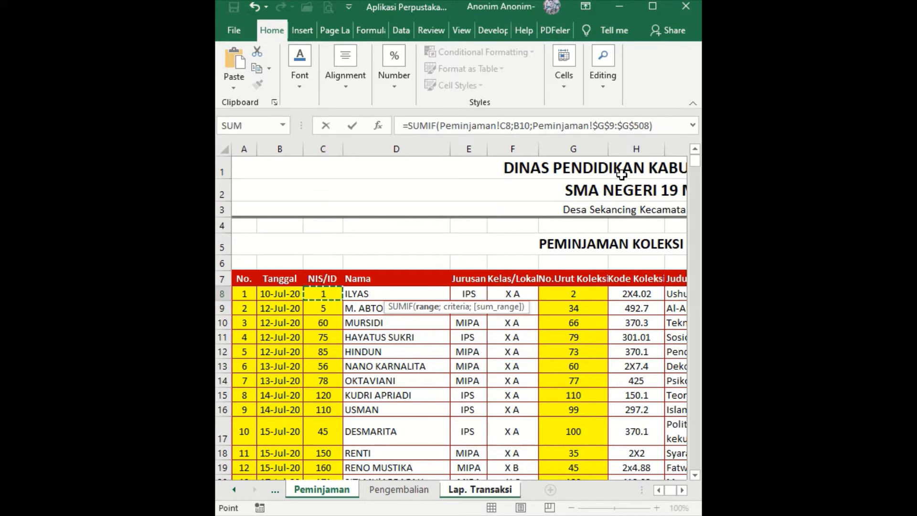
scroll(697, 226, "down", 9)
left_click_drag(694, 221, 699, 468)
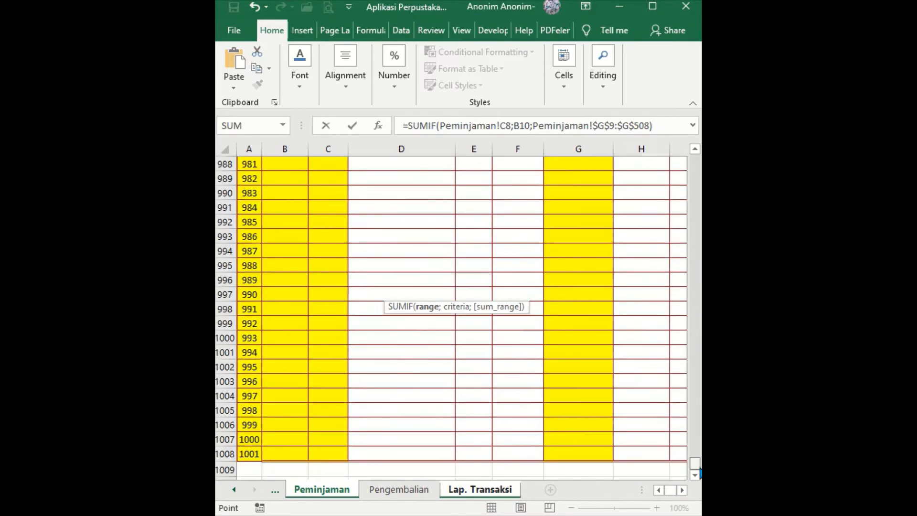
left_click(329, 456, "shift")
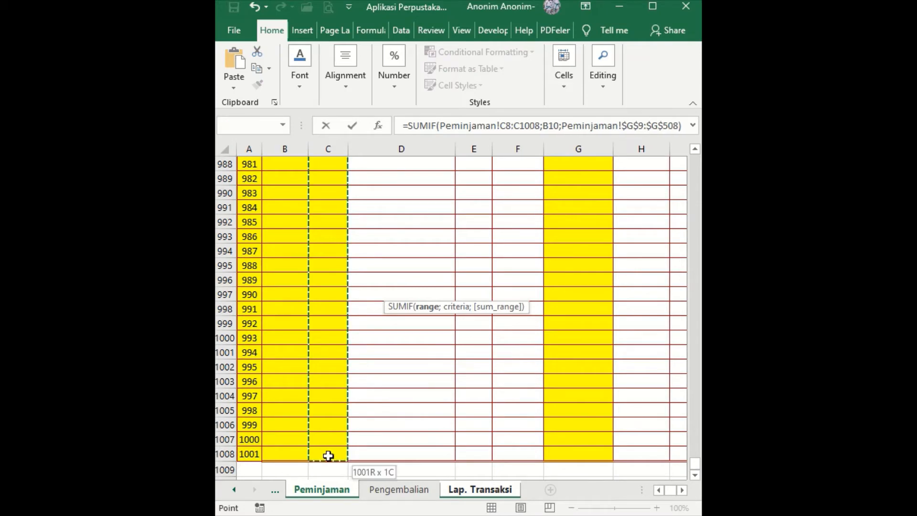
Step: Replace the formula's sum range with the Jumlah cells Peminjaman!N8:N1008 and enter the formula
left_click(521, 125)
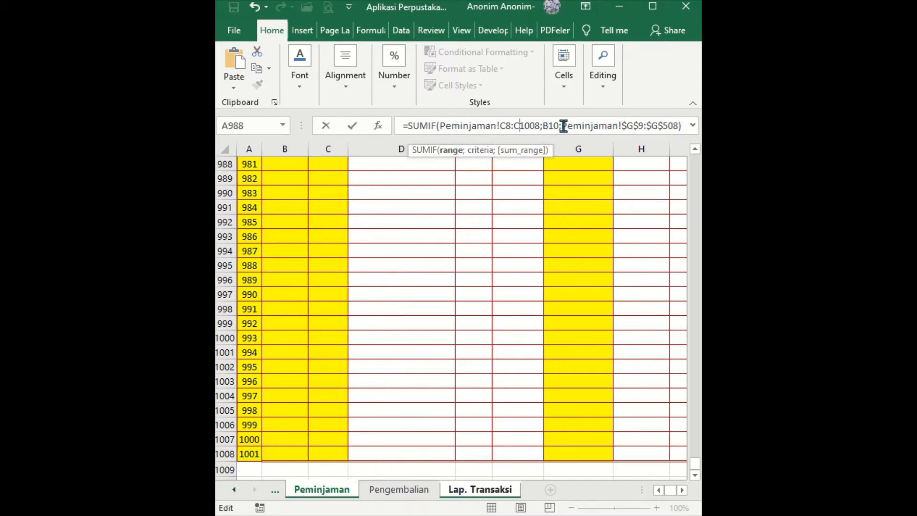
left_click_drag(562, 125, 679, 129)
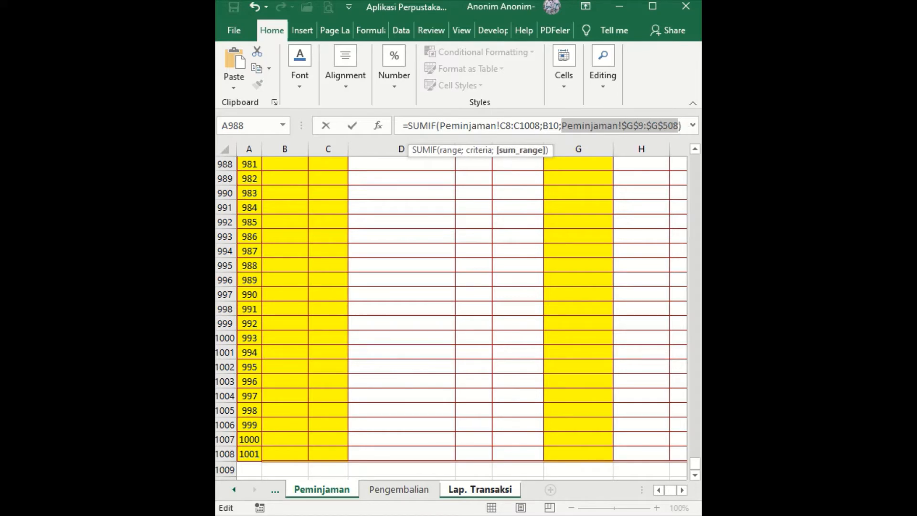
key("Delete")
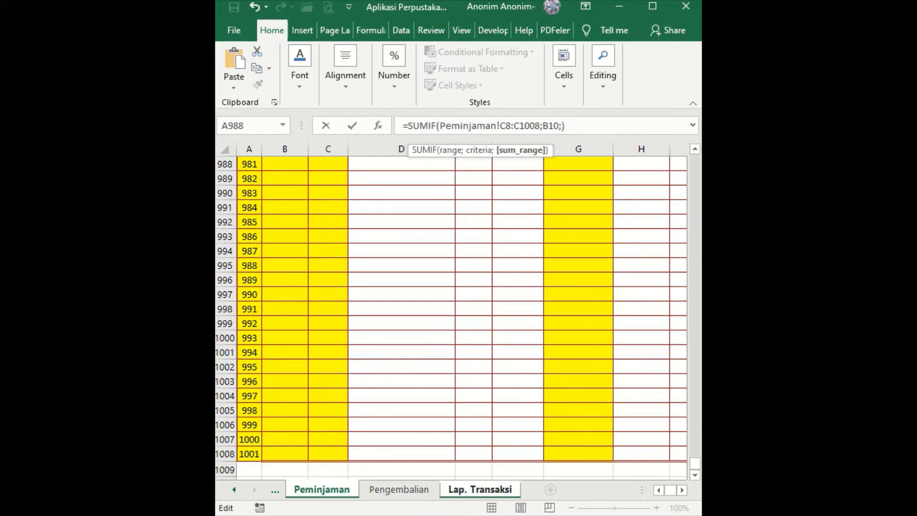
left_click(683, 489)
left_click(683, 490)
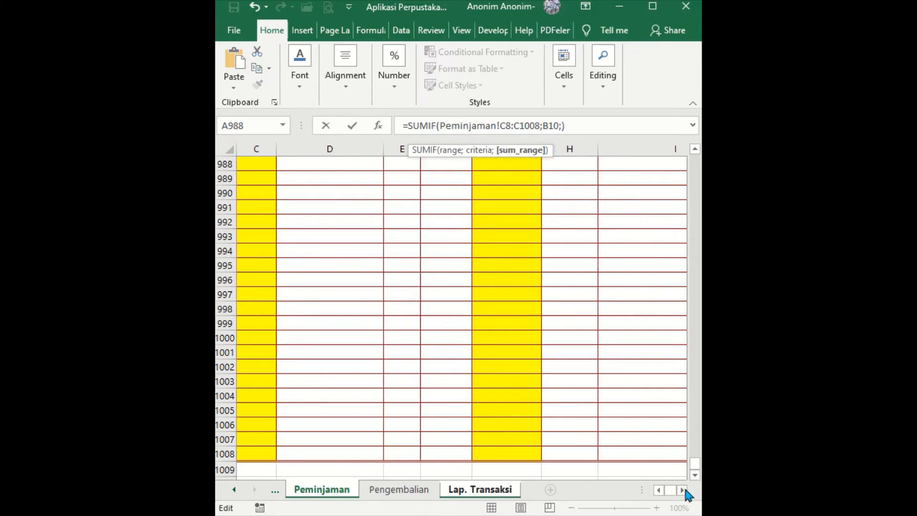
left_click(684, 490)
left_click(683, 489)
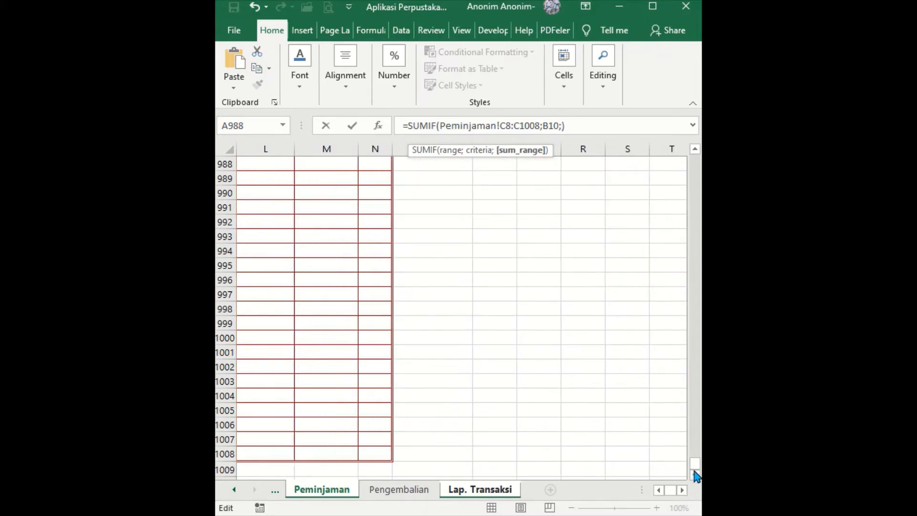
left_click_drag(695, 464, 686, 157)
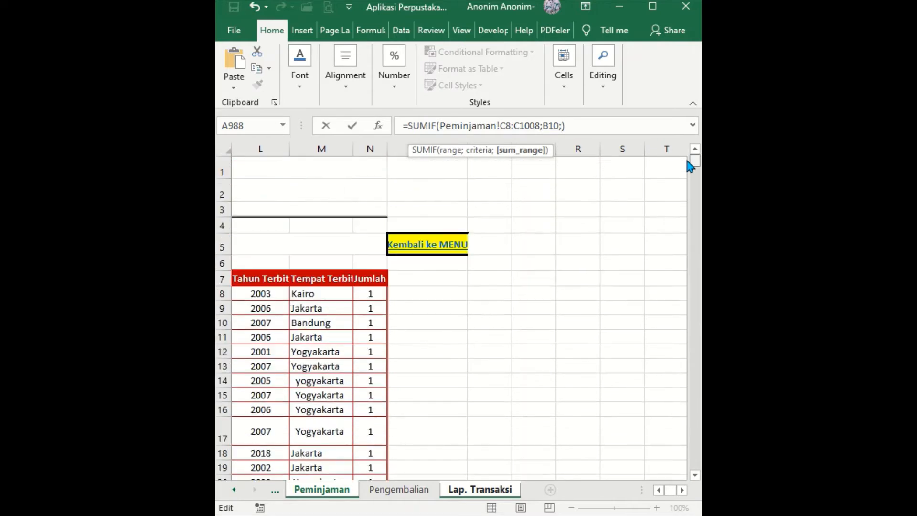
left_click(371, 293)
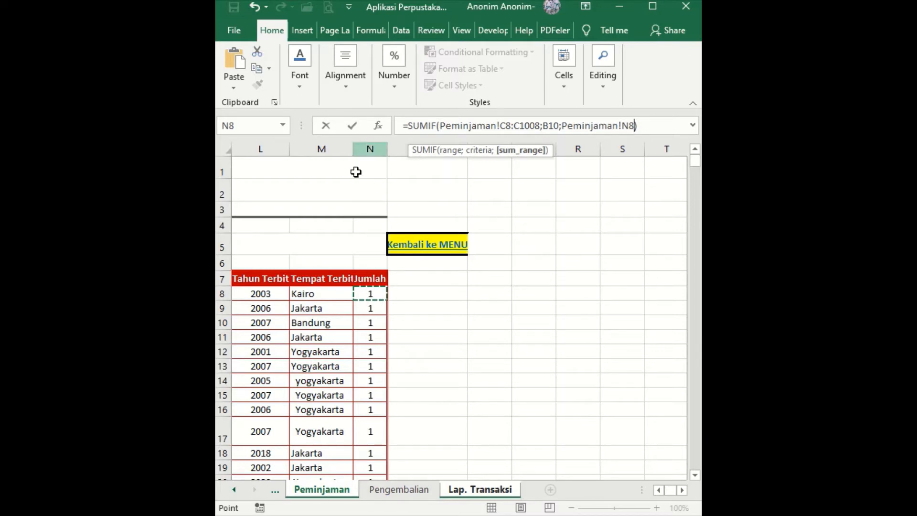
left_click_drag(696, 168, 694, 482)
left_click(379, 452, "shift")
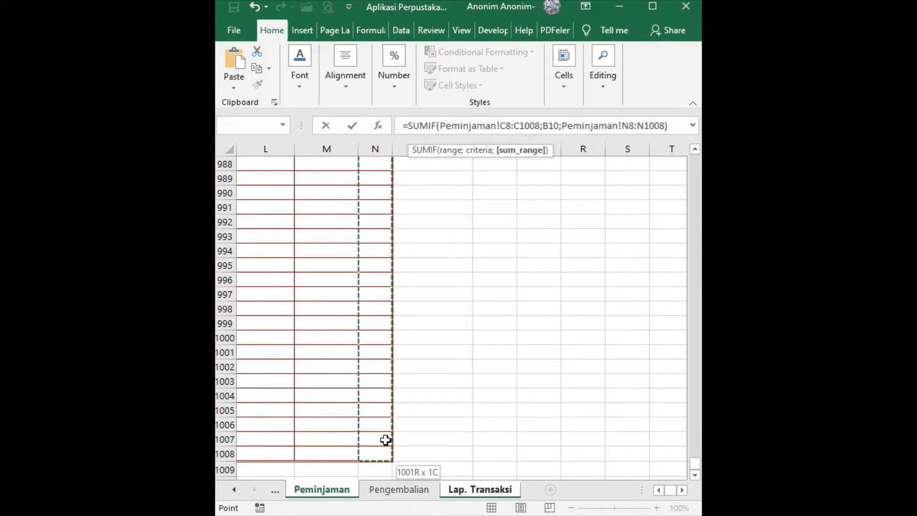
key("Return")
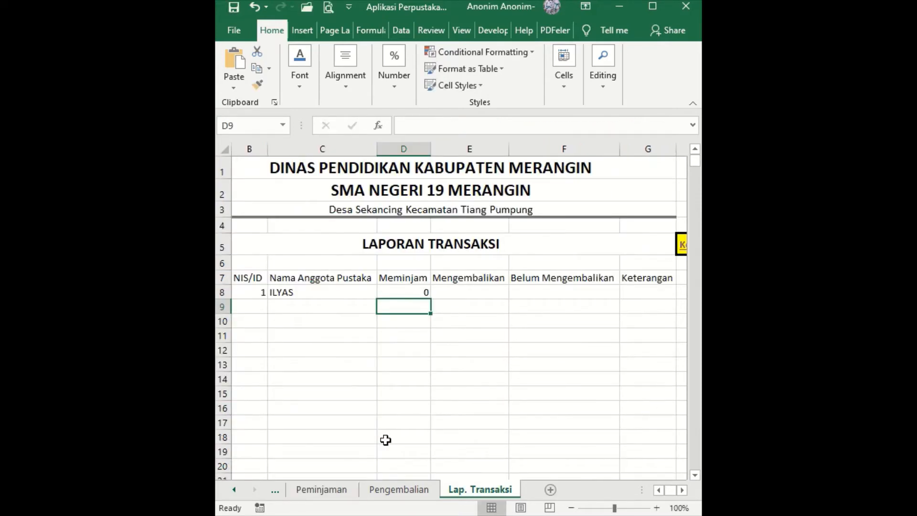
Step: Review the formulas in D8 and B8, and examine the first member's loan row on the Peminjaman sheet across to the Jumlah column
left_click(401, 292)
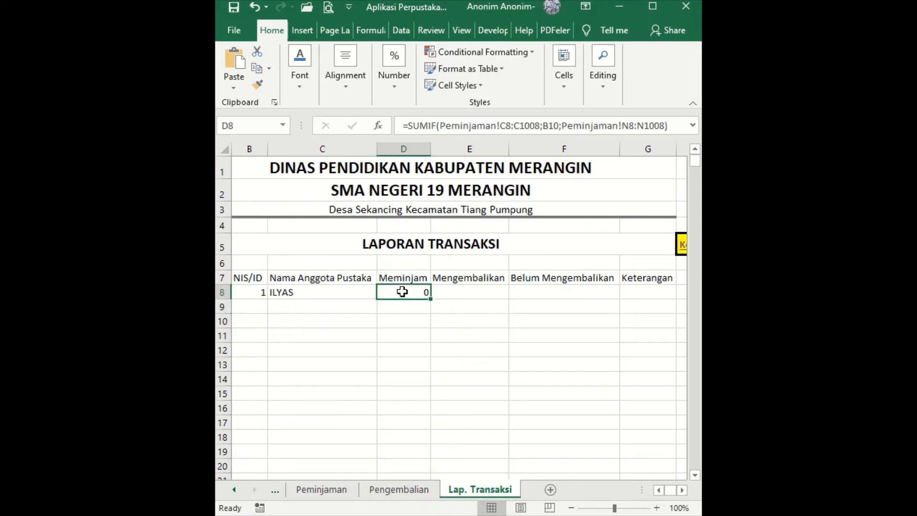
left_click(246, 292)
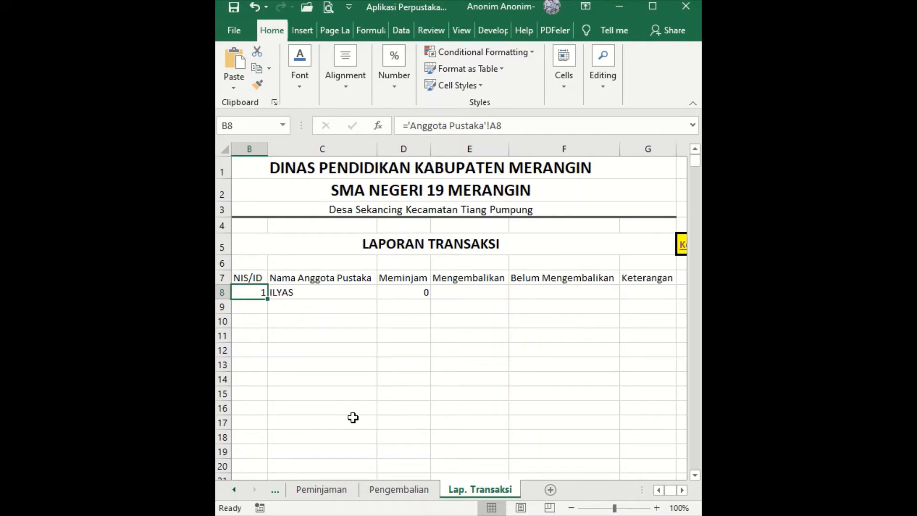
left_click(322, 489)
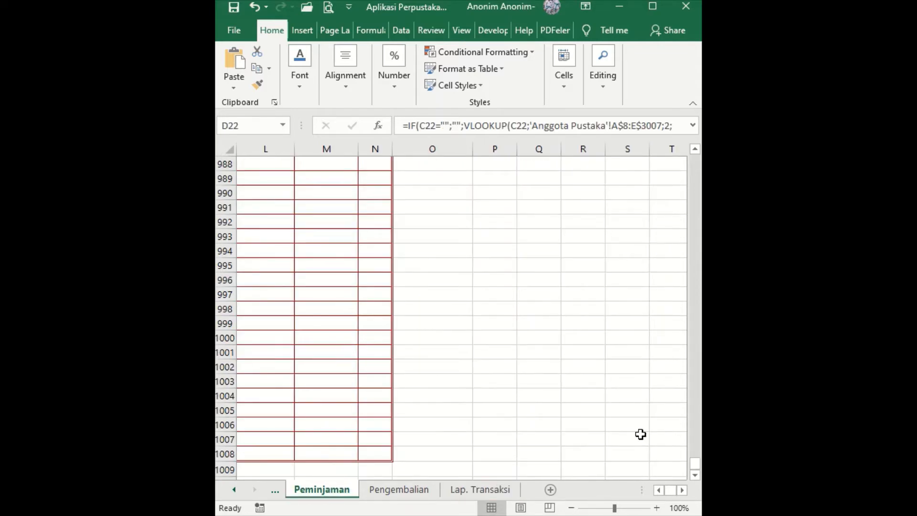
key("ctrl+Home")
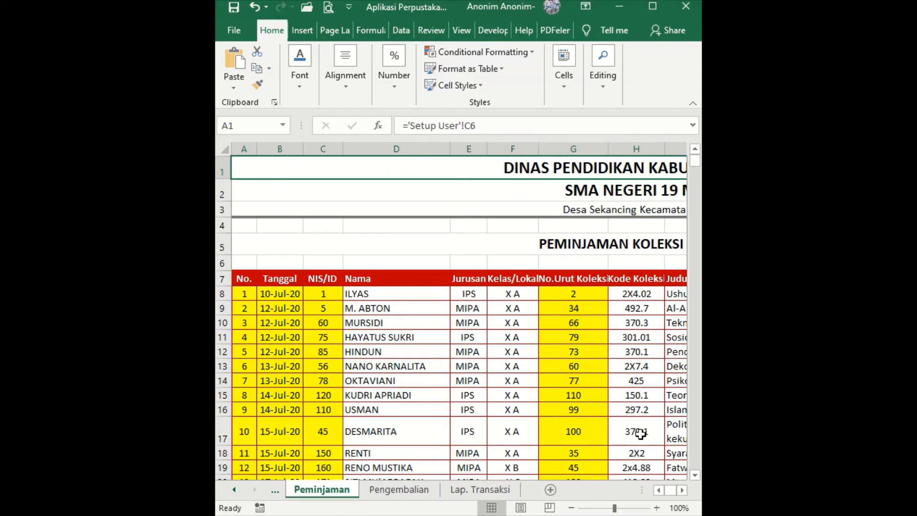
left_click(364, 297)
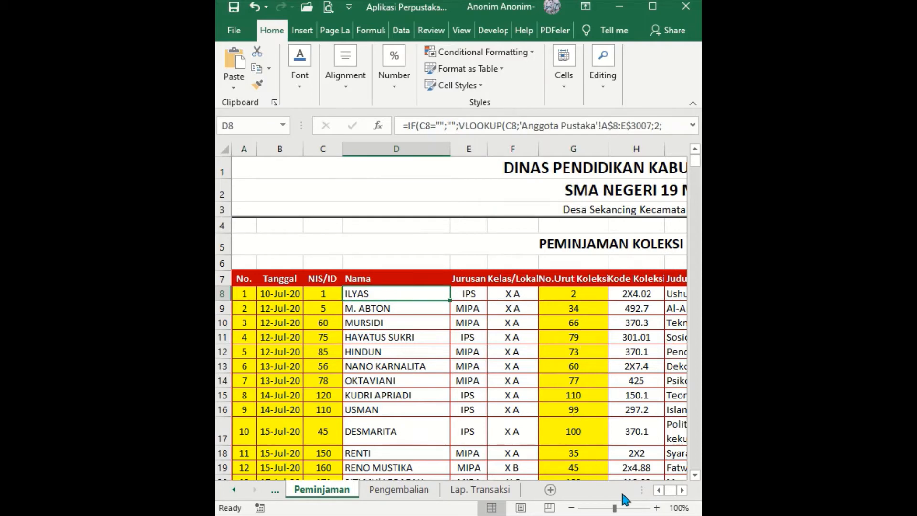
left_click(682, 489)
left_click(681, 490)
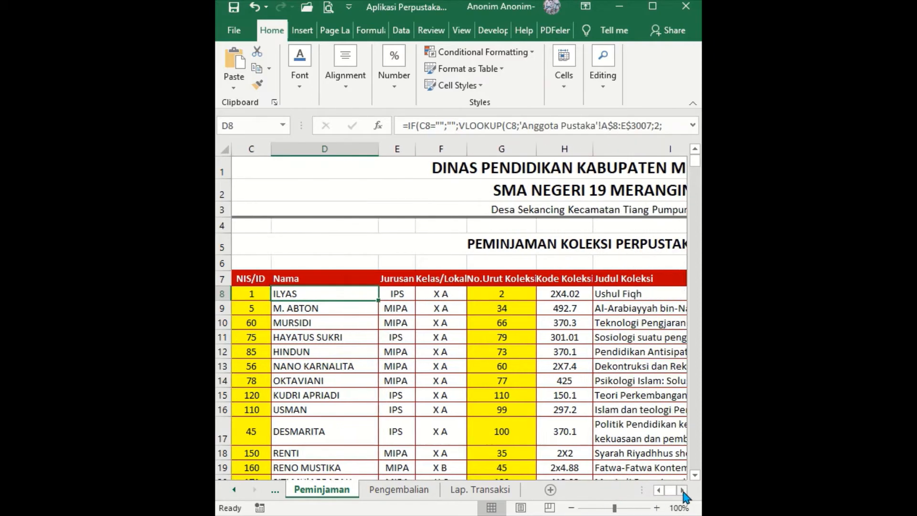
left_click(682, 490)
left_click(681, 490)
left_click(682, 490)
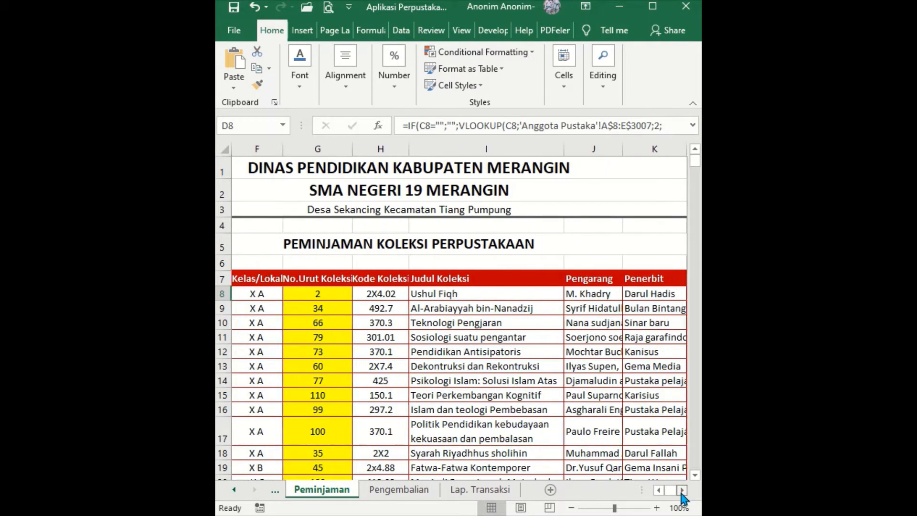
left_click(682, 490)
left_click(682, 490)
left_click(682, 490)
left_click(682, 489)
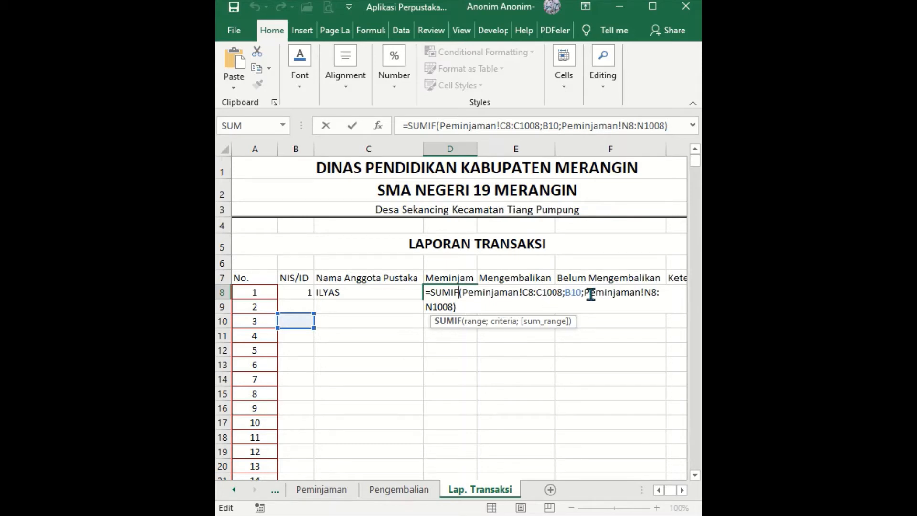
Step: Change the criteria of the SUMIF formula in D8 to the member's NIS/ID cell B8 and enter it
left_click_drag(581, 293, 571, 294)
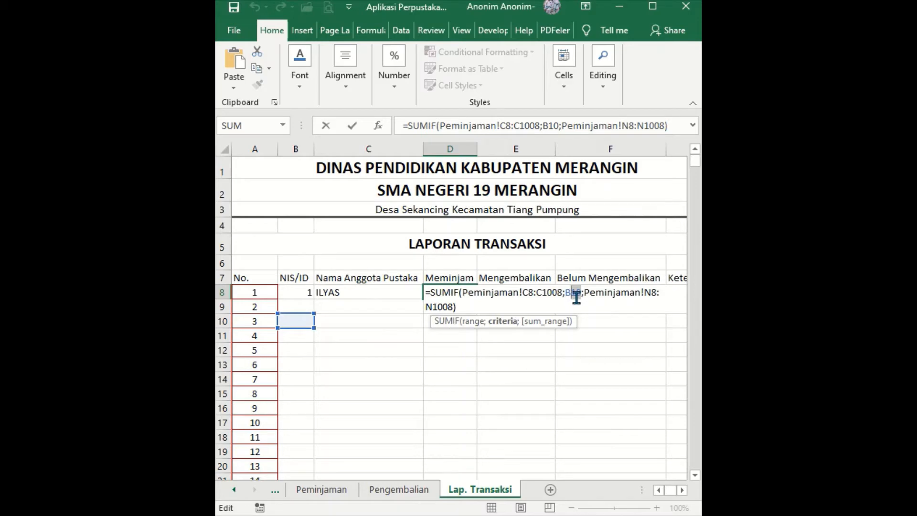
key("BackSpace")
key("BackSpace")
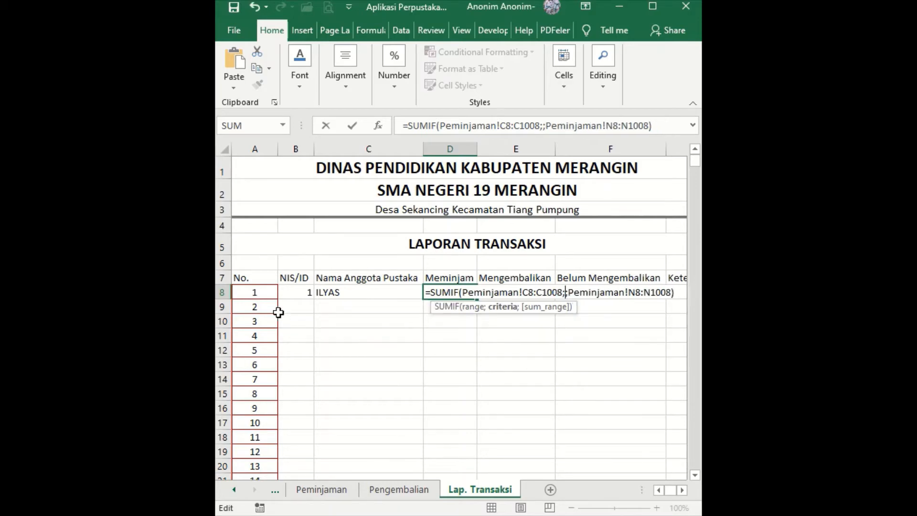
left_click(297, 293)
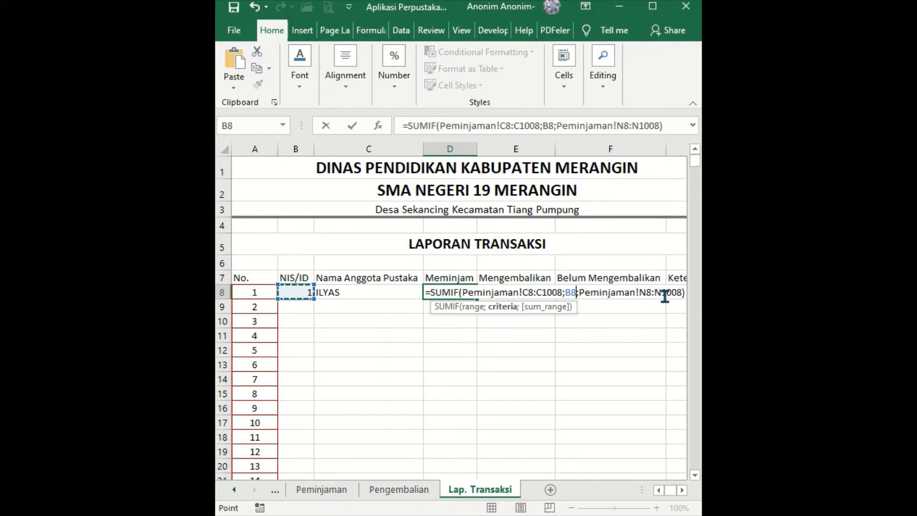
key("Return")
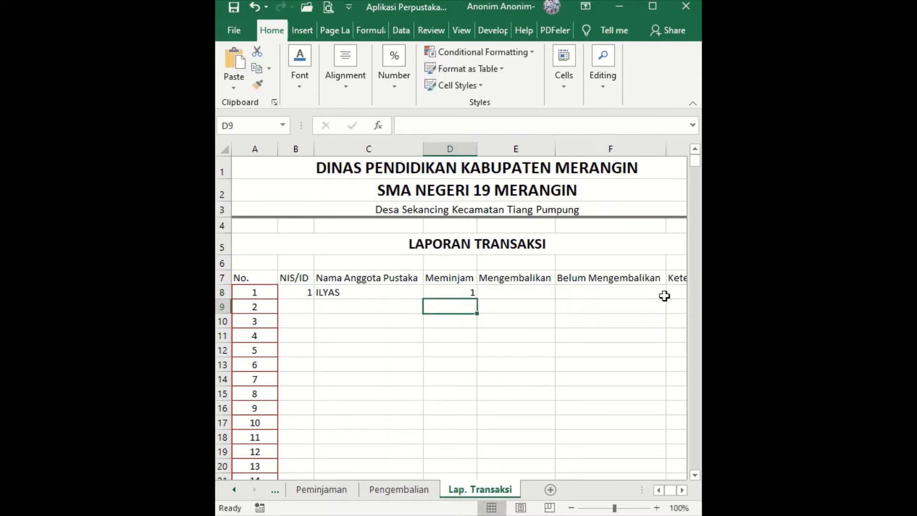
Step: Check the Meminjam formula in D8 against the Peminjaman sheet and the NIS/ID reference in B8
left_click(460, 290)
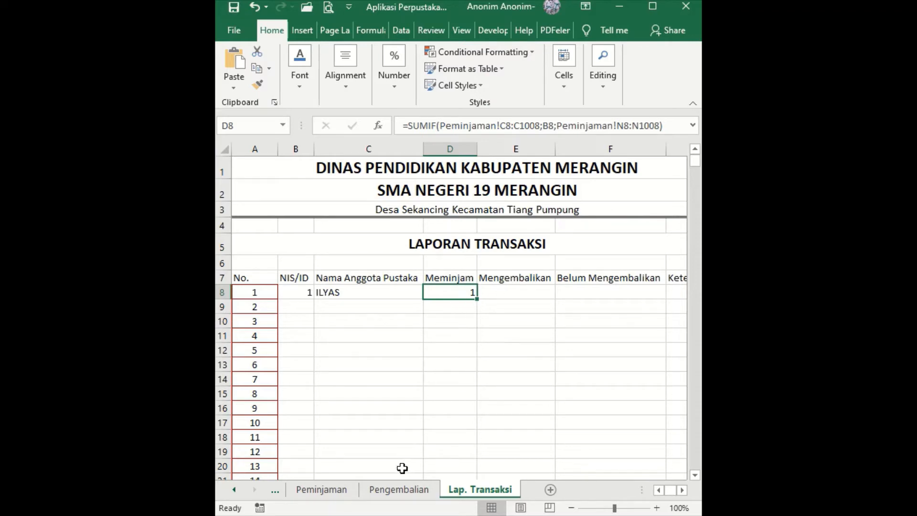
left_click(322, 492)
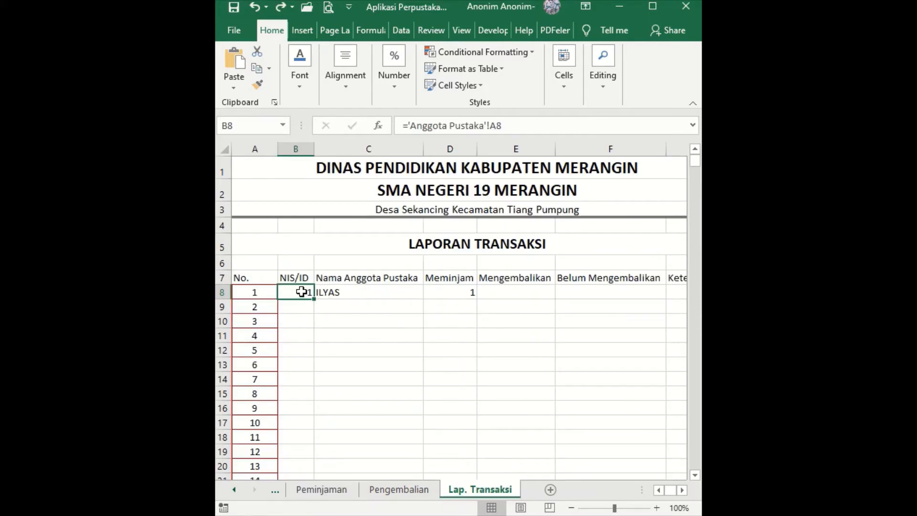
left_click(444, 292)
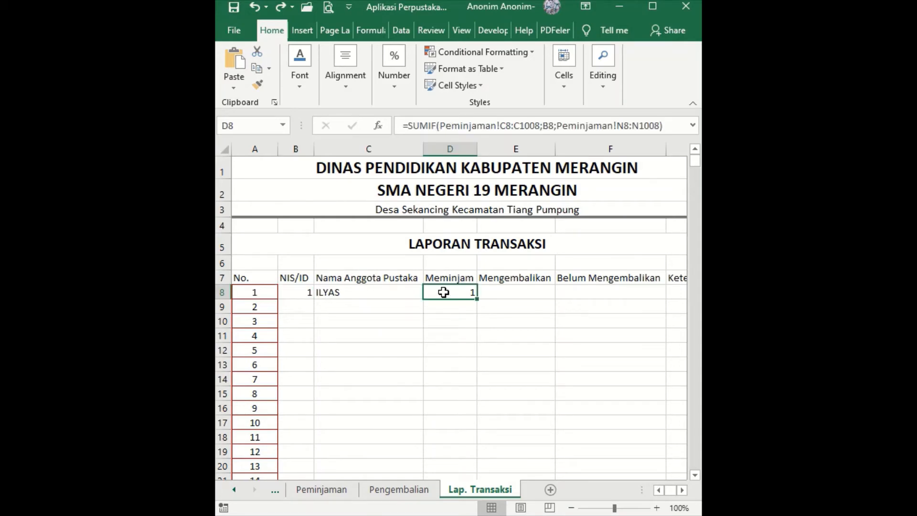
Step: Make the criteria range of the SUMIF formula in D8 absolute as Peminjaman!$C$8:$C$1008
left_click(436, 125)
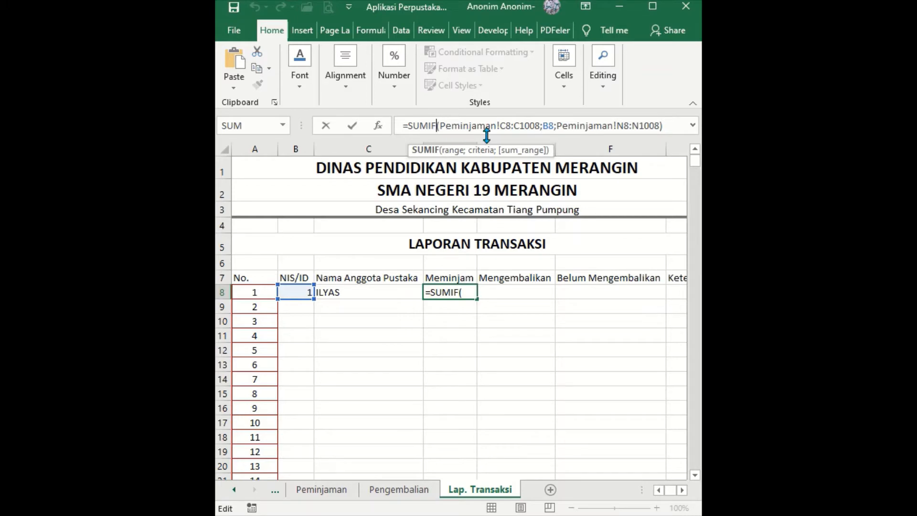
left_click(514, 125)
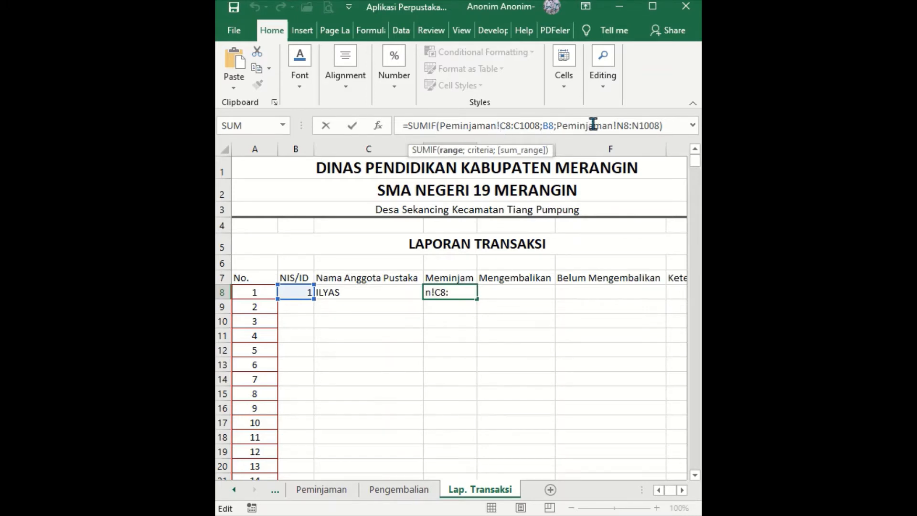
type("$")
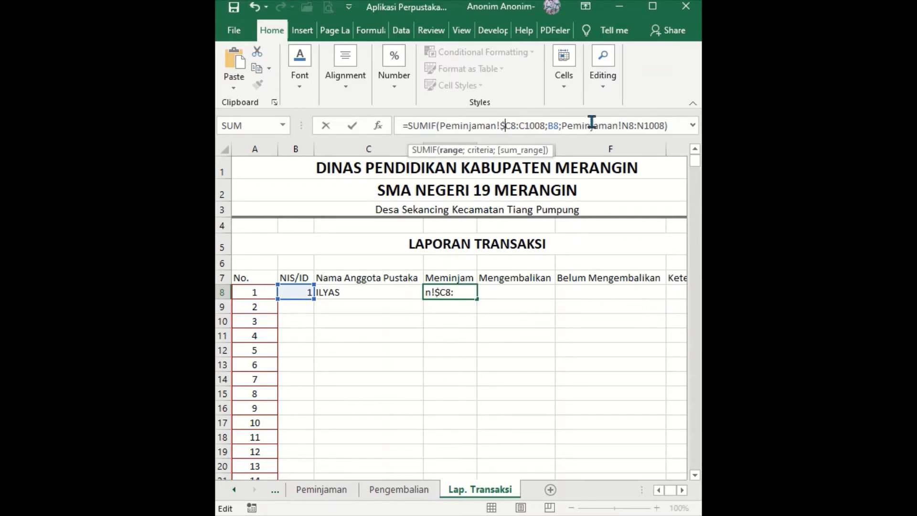
left_click(510, 125)
type("$")
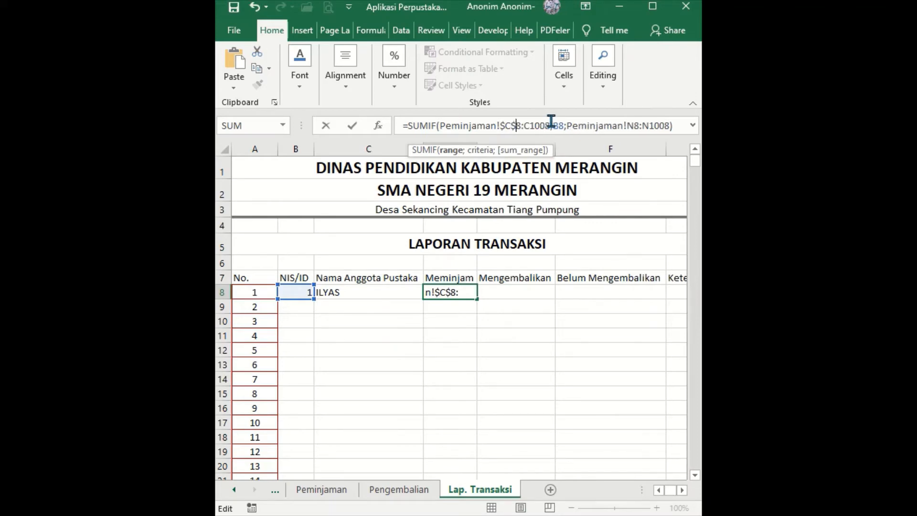
left_click(525, 127)
type("$")
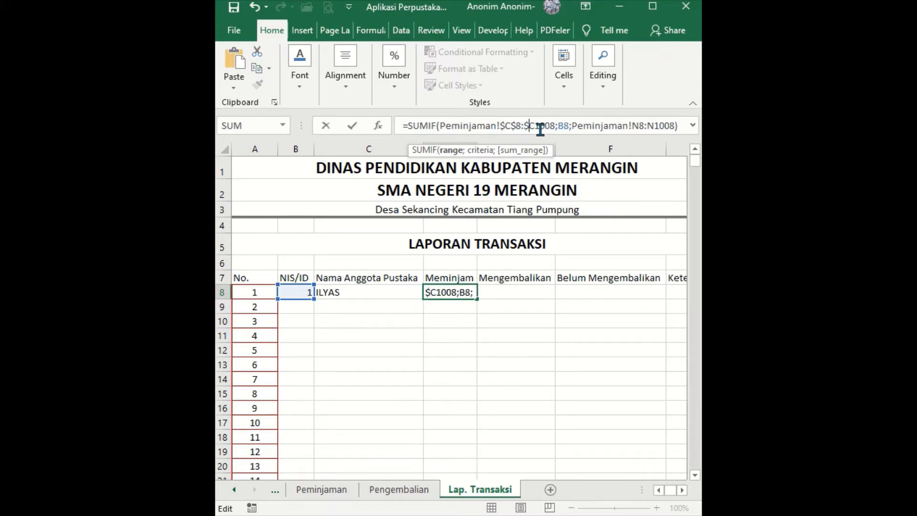
key("Right")
type("$")
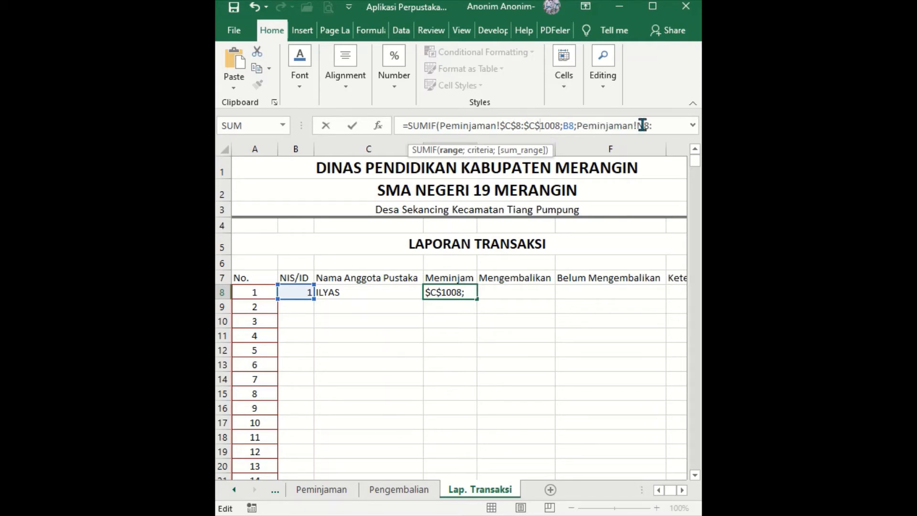
Step: Anchor the sum range of the D8 formula as Peminjaman!$N$8:N$1008 and enter the formula
left_click(692, 126)
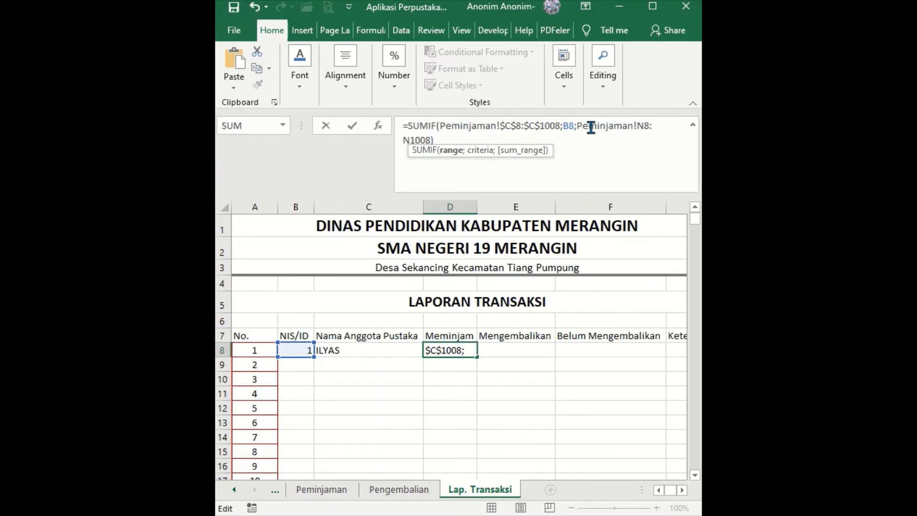
left_click(649, 127)
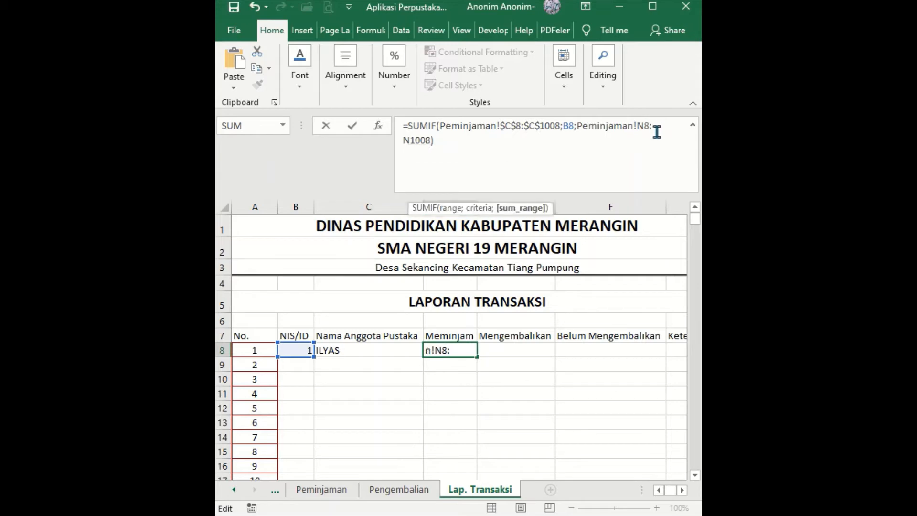
left_click(640, 126)
type("$")
left_click(652, 125)
type("$N$")
left_click(411, 141)
type("$N$")
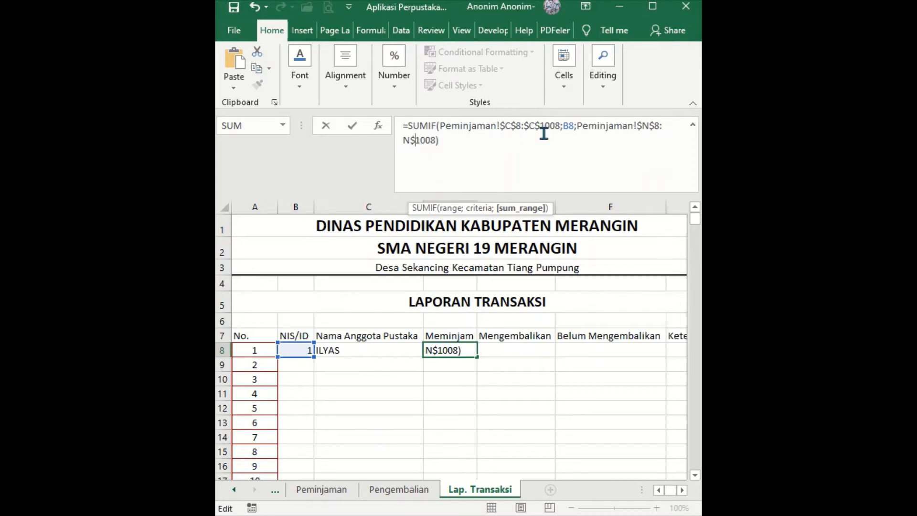
key("Return")
key("Up")
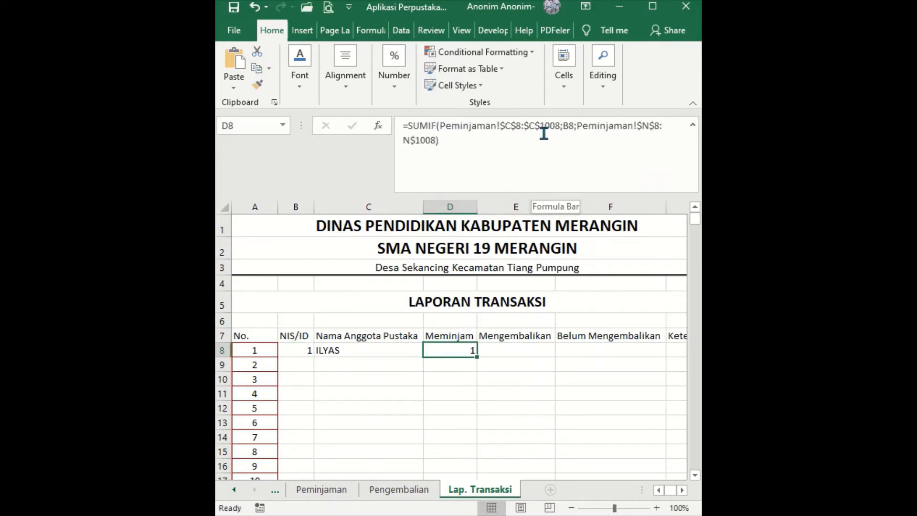
Step: Copy the first member's NIS/ID, name and Meminjam formulas in B8:D8 into rows 9 to 13
key("shift+Left")
key("shift+Left")
key("ctrl+c")
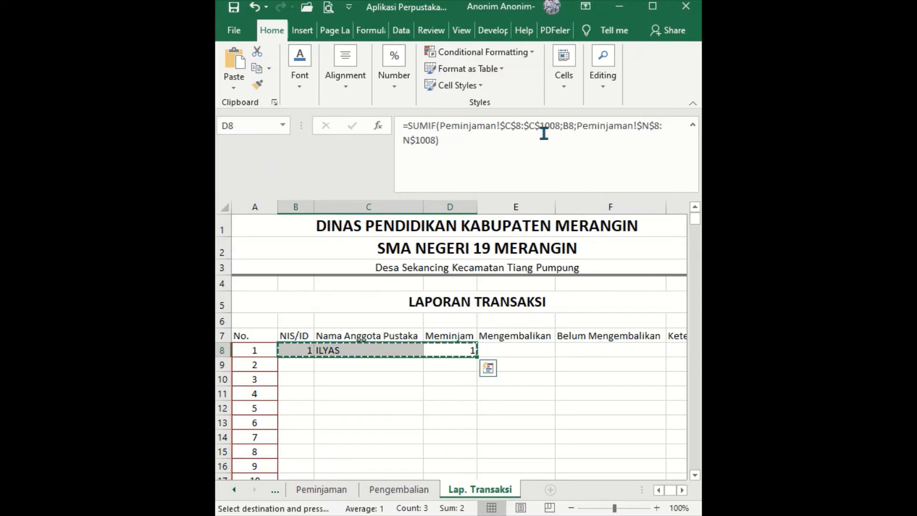
key("Down")
key("shift+Down")
key("shift+Down")
key("shift+Down")
key("shift+Down")
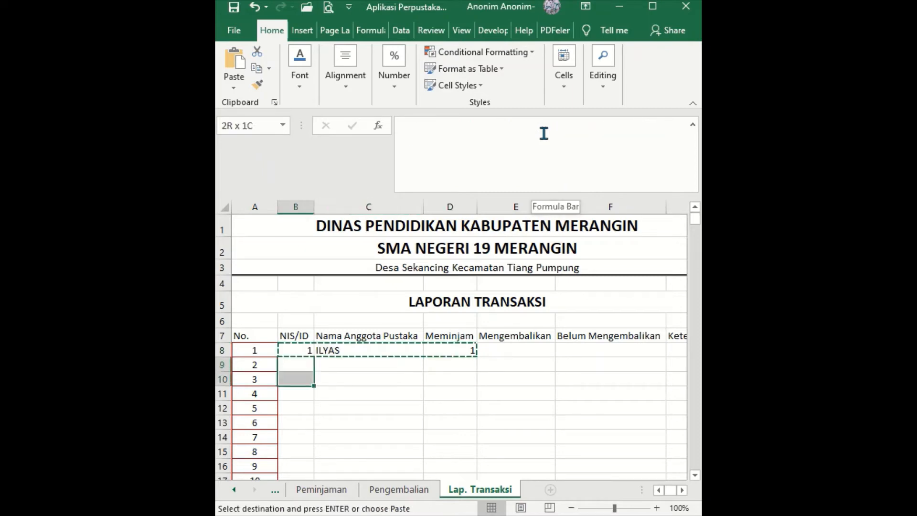
key("ctrl+v")
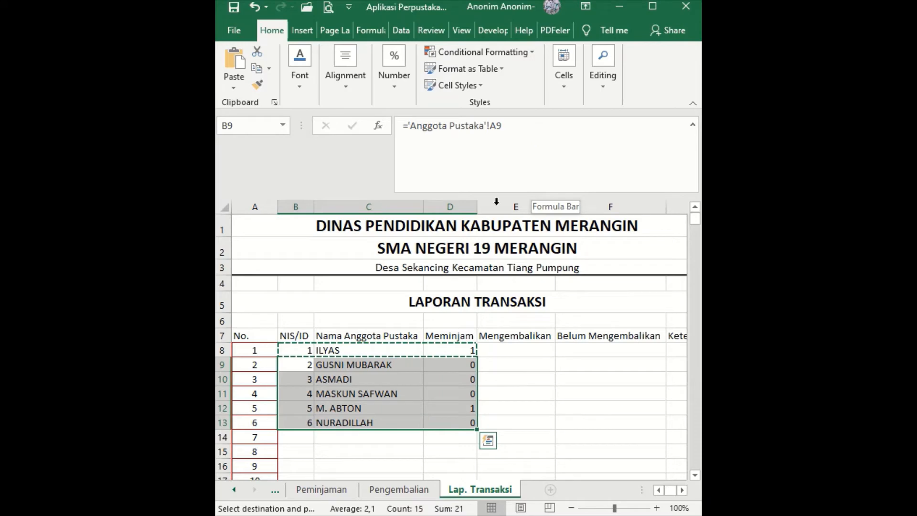
Step: Compare the Meminjam results for members with NIS/ID 2 and 3 against the NIS/ID entries on the Peminjaman sheet
left_click(351, 410)
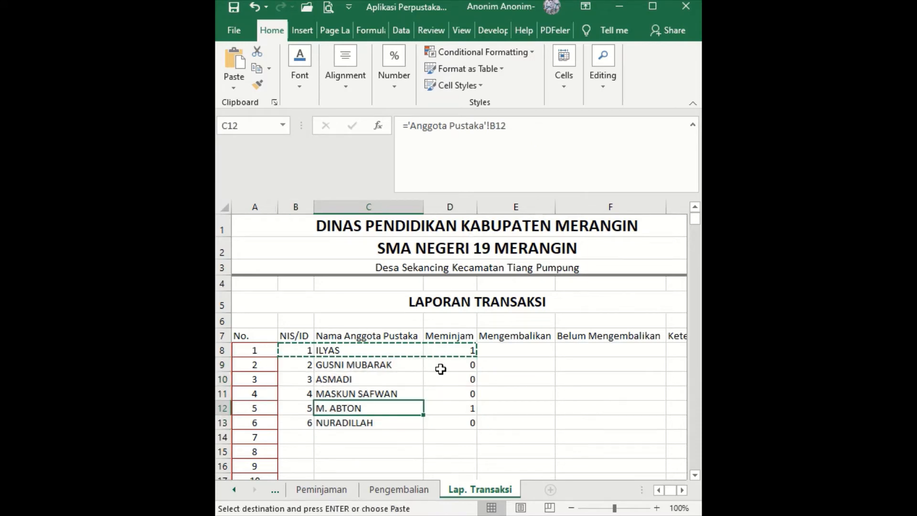
left_click(305, 365)
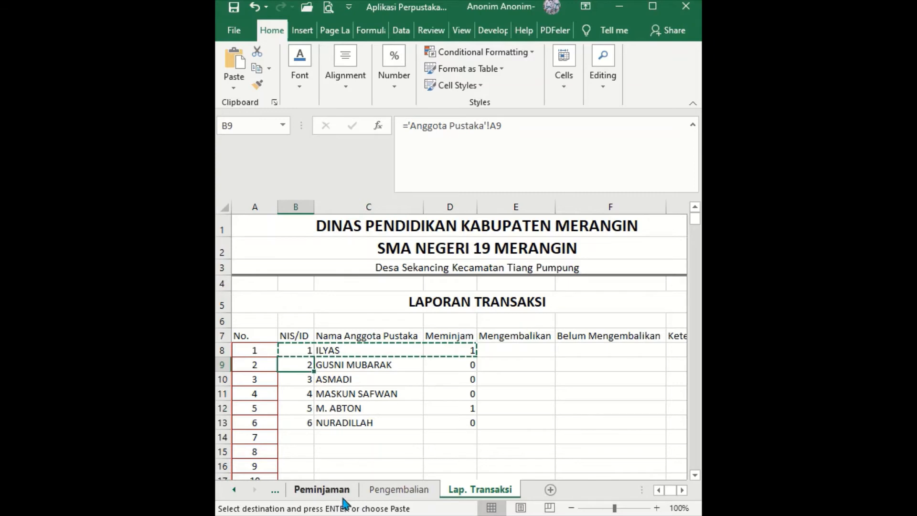
left_click(334, 491)
scroll(323, 301, "down", 1)
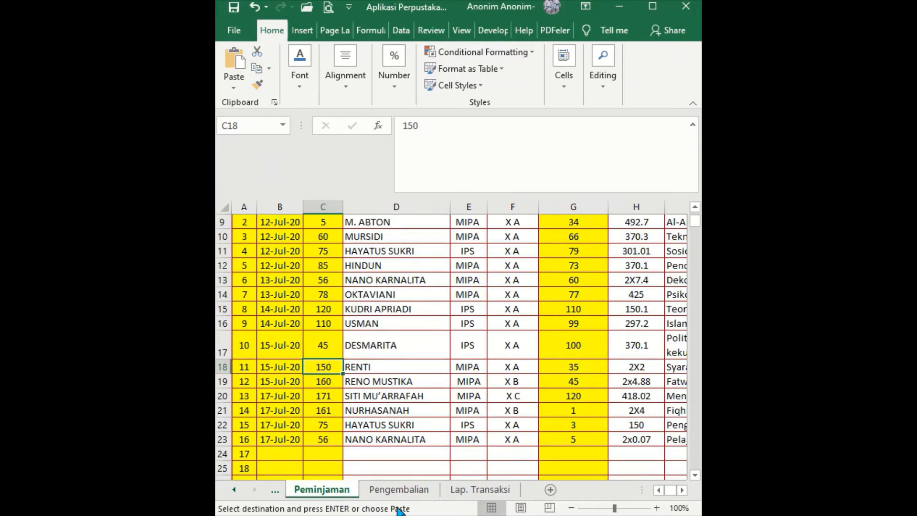
left_click(501, 490)
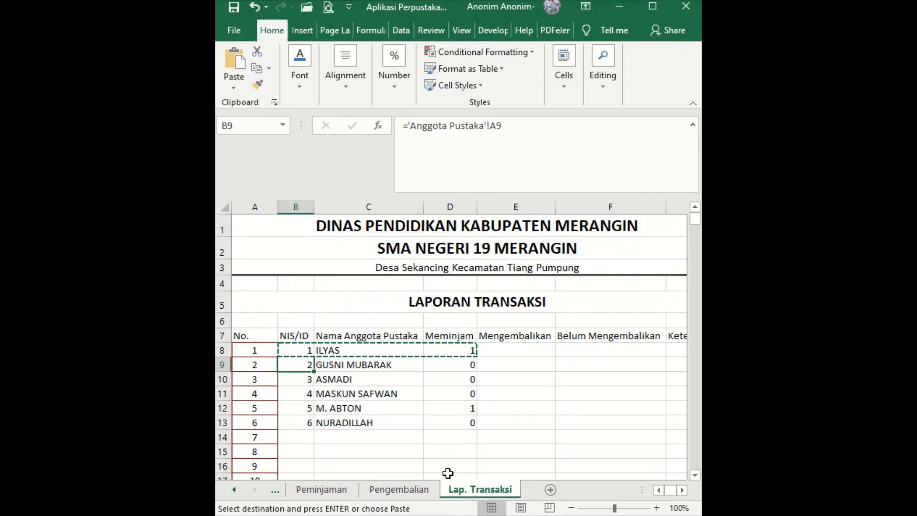
left_click(303, 380)
left_click(319, 490)
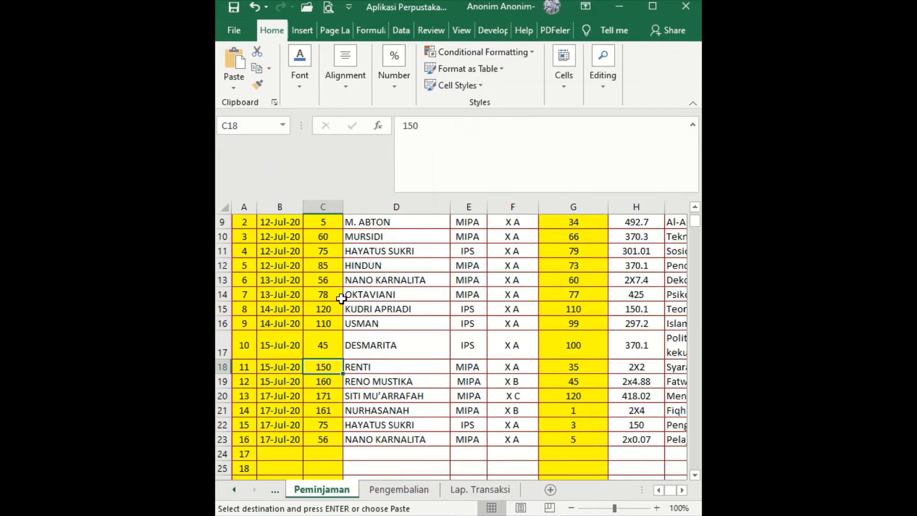
scroll(338, 446, "up", 3)
scroll(338, 446, "down", 3)
left_click(480, 489)
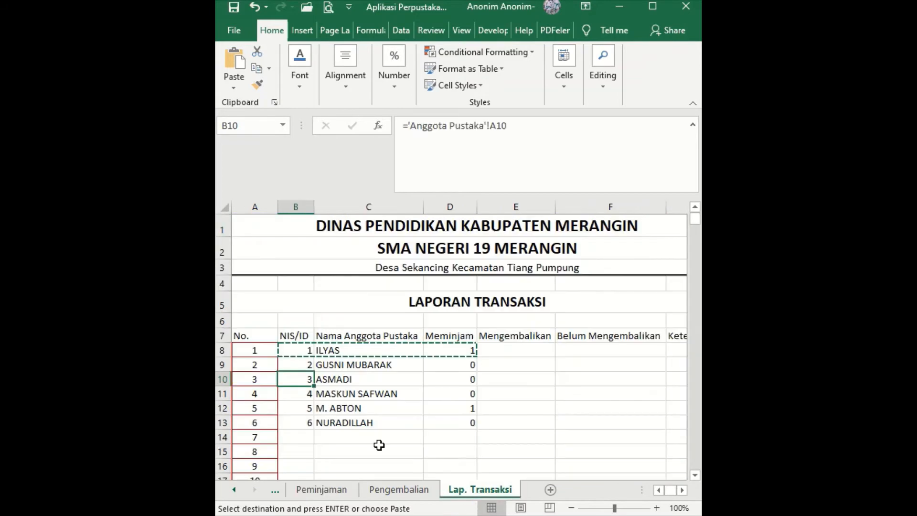
Step: Check the Meminjam results for NIS/ID 4 to 6 against the Peminjaman sheet and cancel the pending copy
left_click(296, 398)
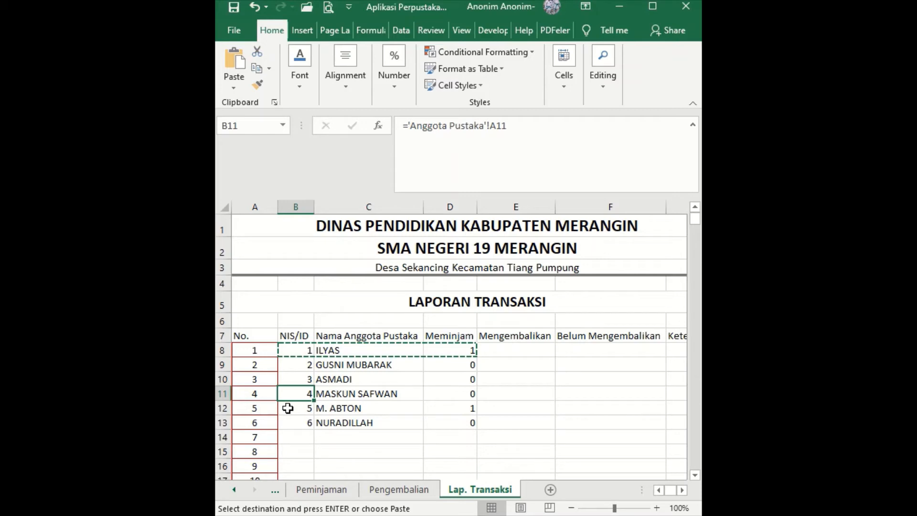
left_click(386, 489)
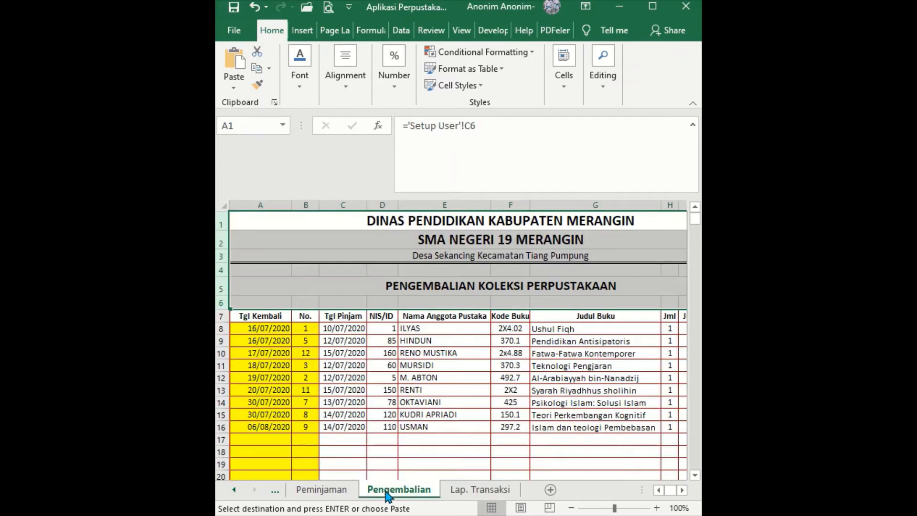
left_click(321, 490)
scroll(336, 285, "up", 2)
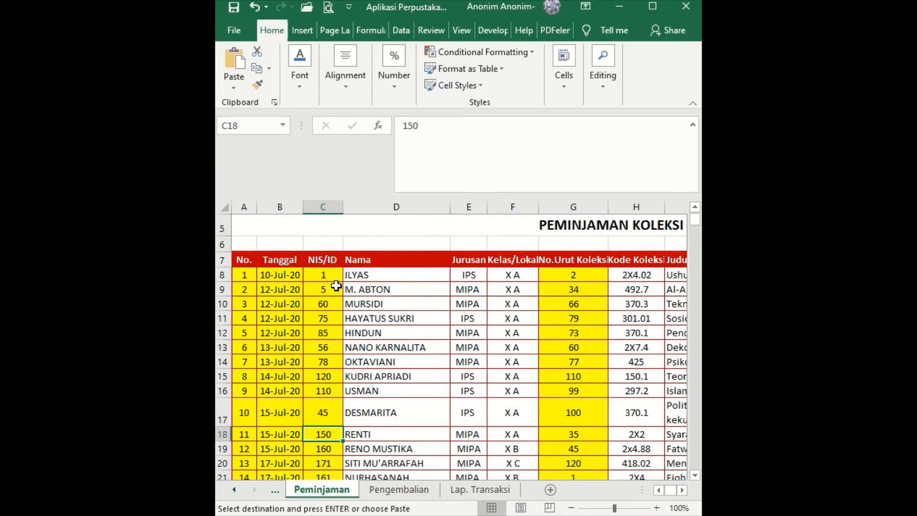
left_click(490, 490)
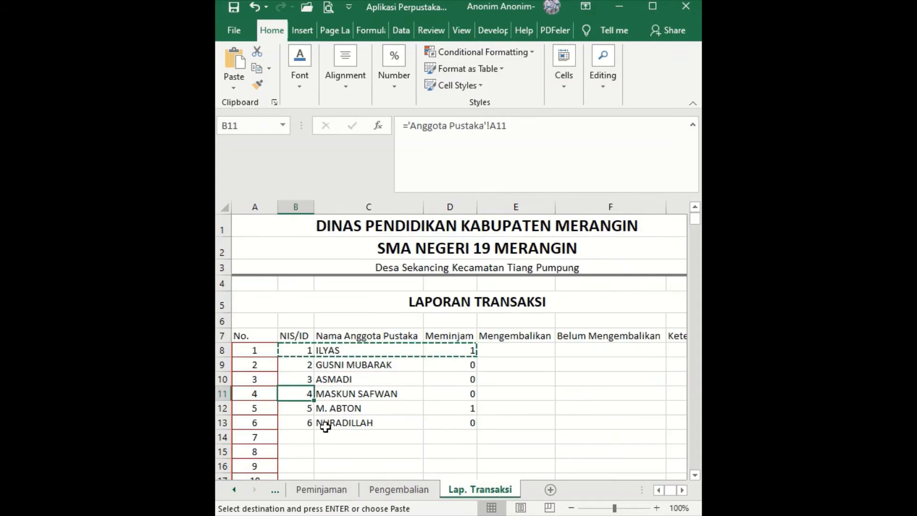
left_click(296, 409)
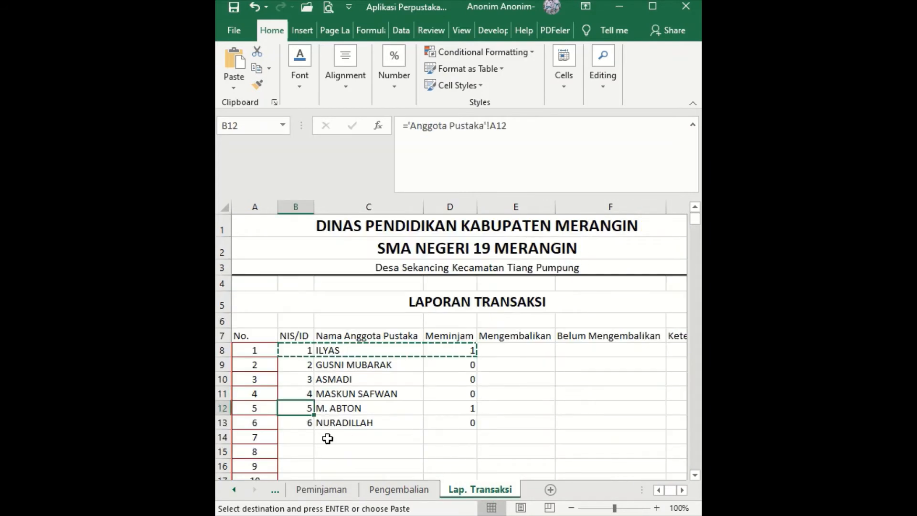
left_click(303, 423)
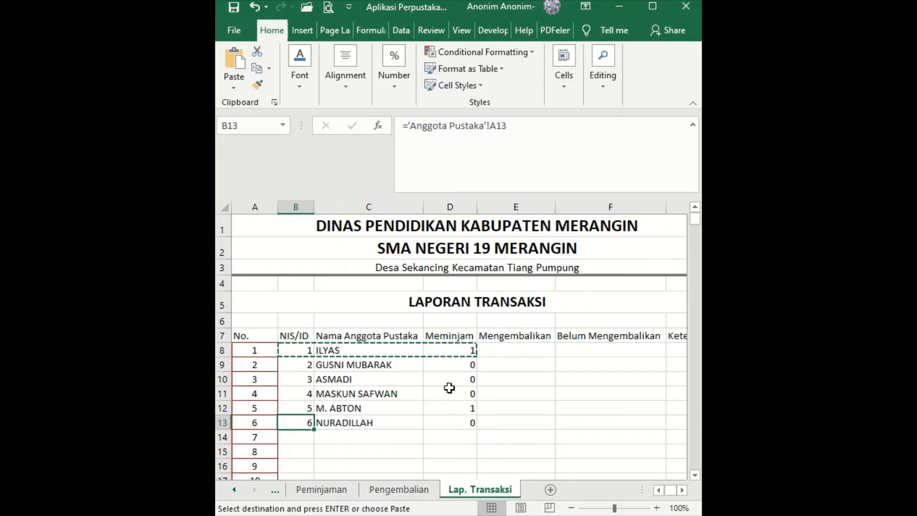
key("Escape")
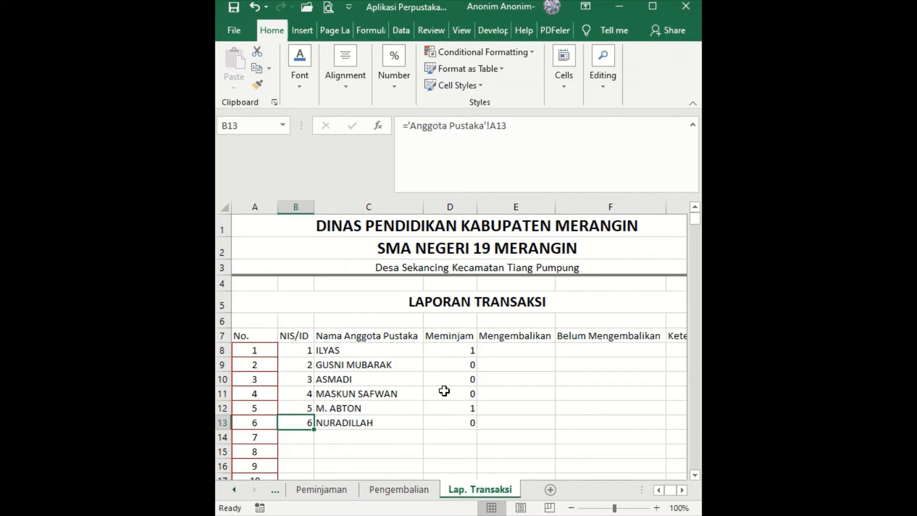
Step: Clear the copied test rows B9:D13 and return to the Meminjam formula in D8
left_click(453, 350)
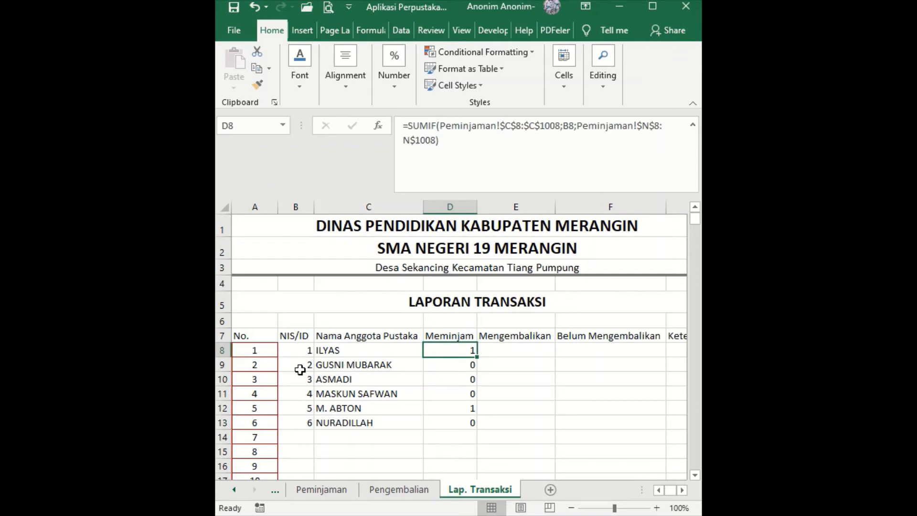
left_click_drag(306, 366, 443, 421)
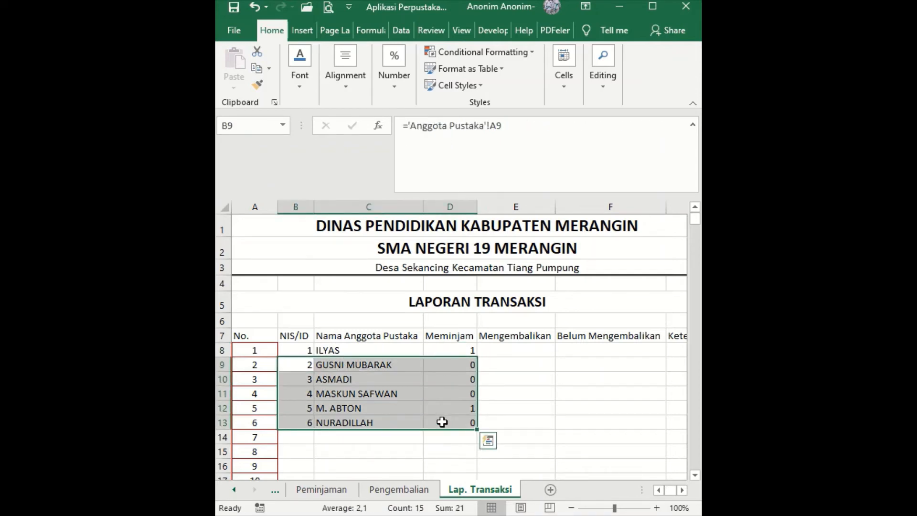
key("Delete")
key("Up")
key("Right")
key("Right")
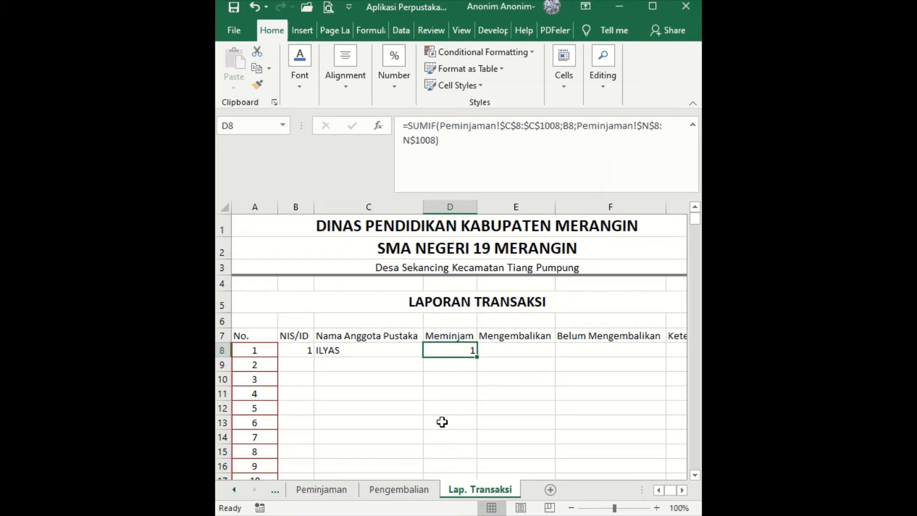
key("Right")
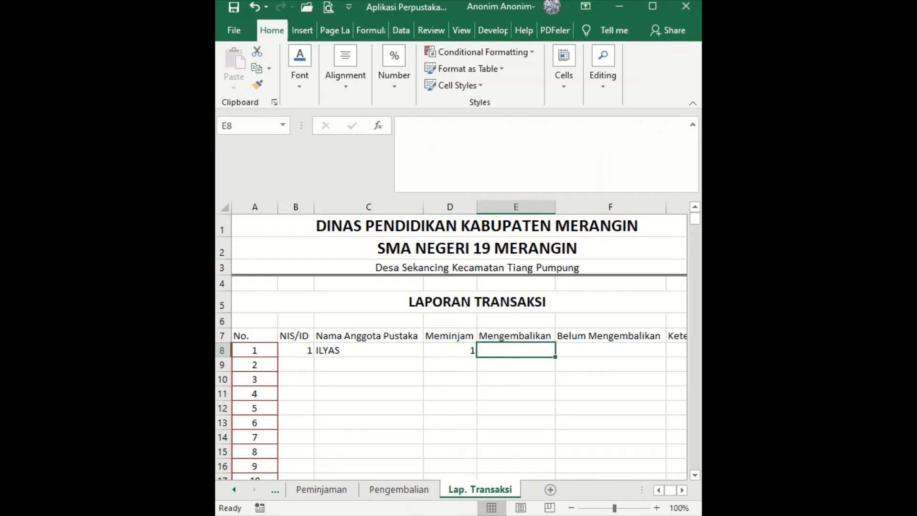
key("alt+Tab")
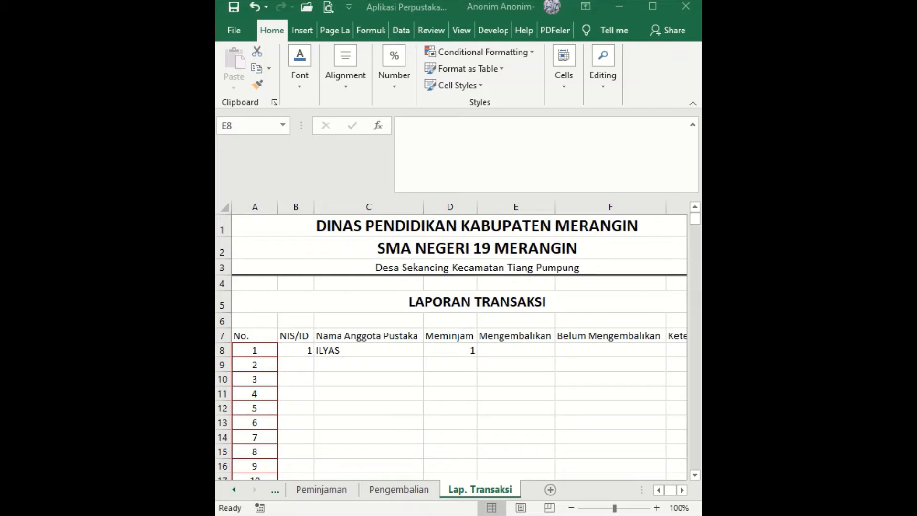
key("F2")
key("Escape")
Step: Copy the full SUMIF formula text from D8 into the Mengembalikan cell E8 with its references unshifted
left_click(449, 351)
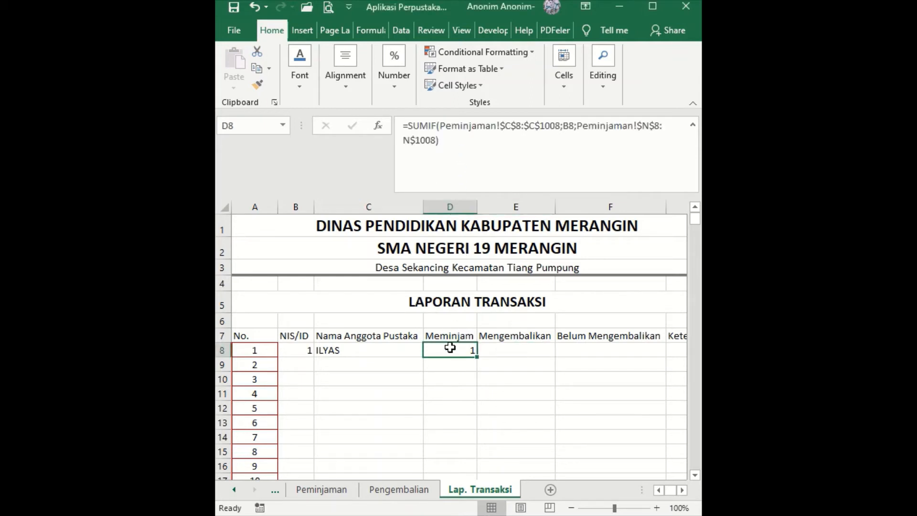
left_click(440, 164)
left_click_drag(440, 164, 386, 119)
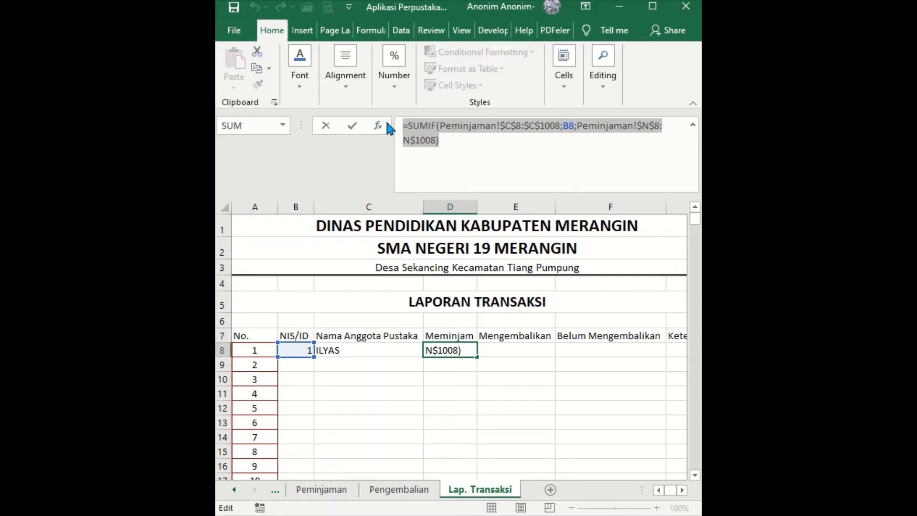
key("ctrl+c")
key("Escape")
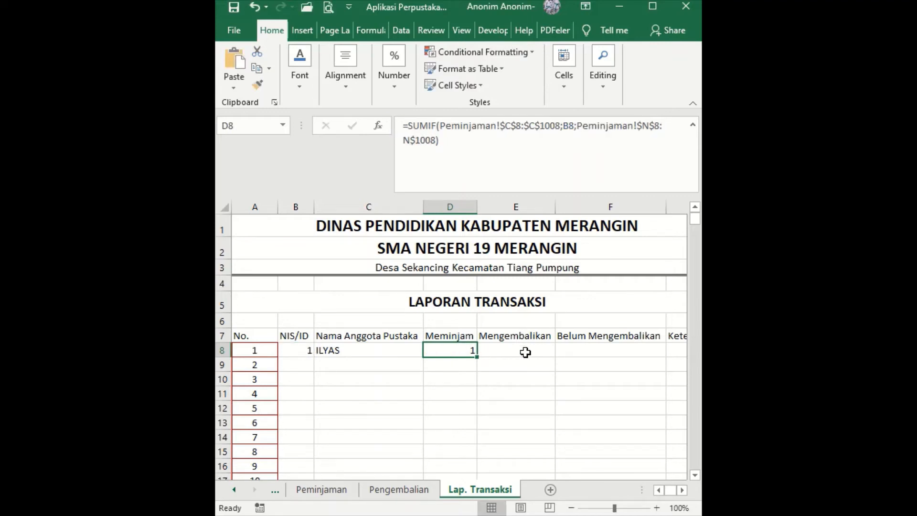
left_click(525, 352)
key("ctrl+v")
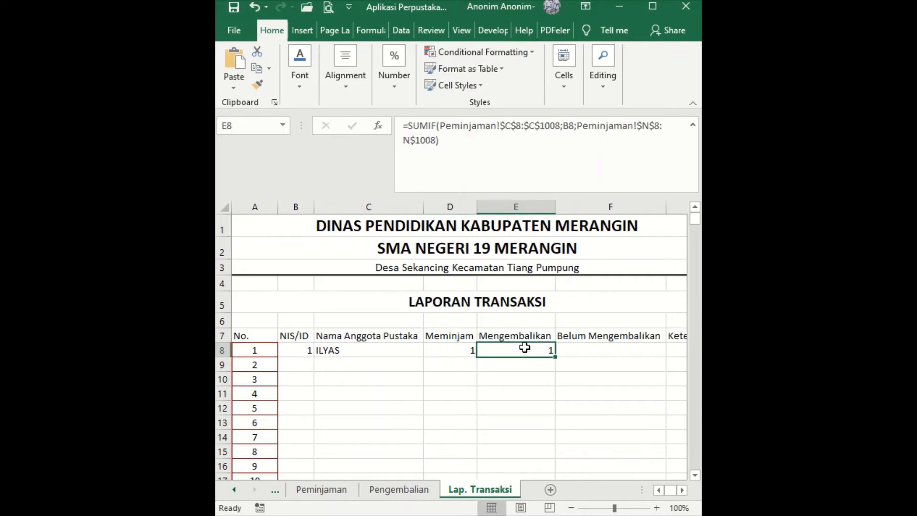
left_click(440, 128)
left_click_drag(439, 128, 559, 128)
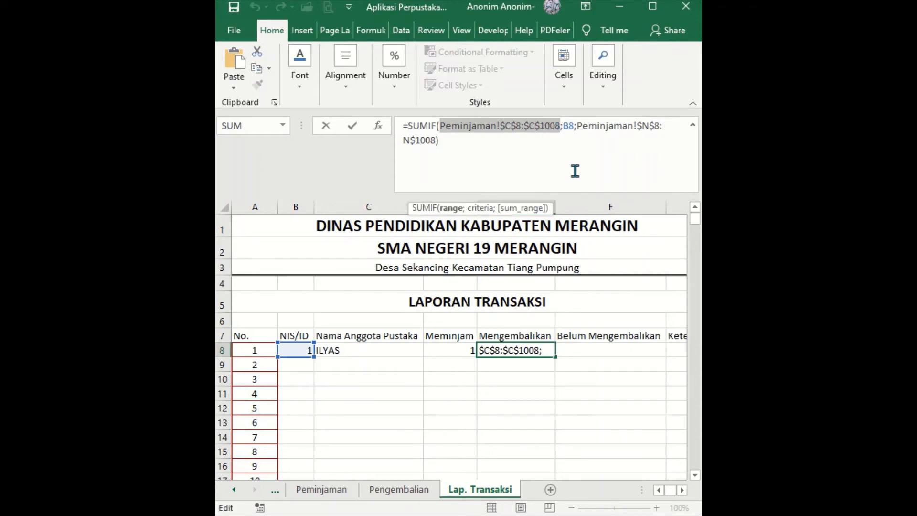
key("BackSpace")
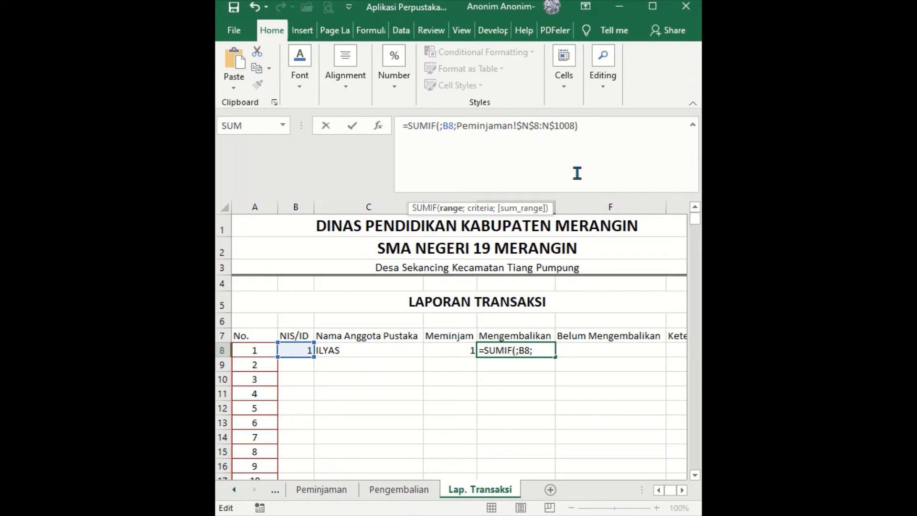
left_click(417, 493)
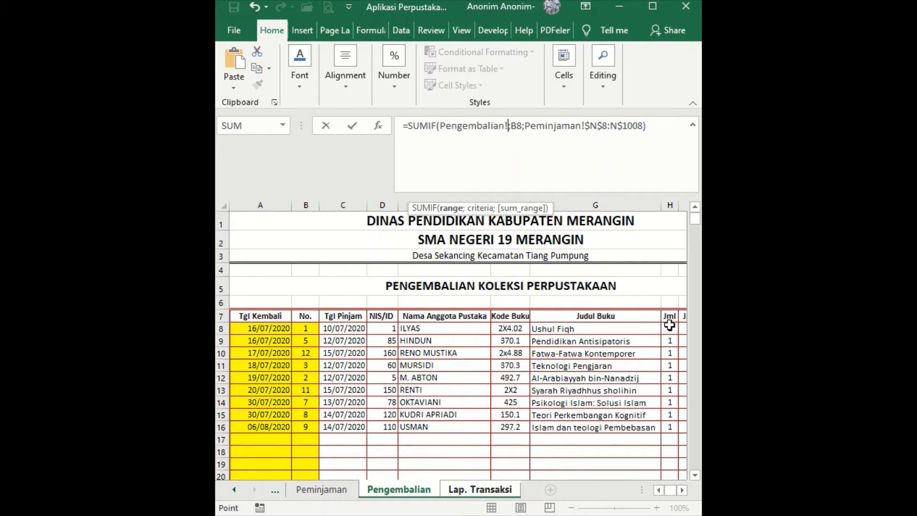
key("Escape")
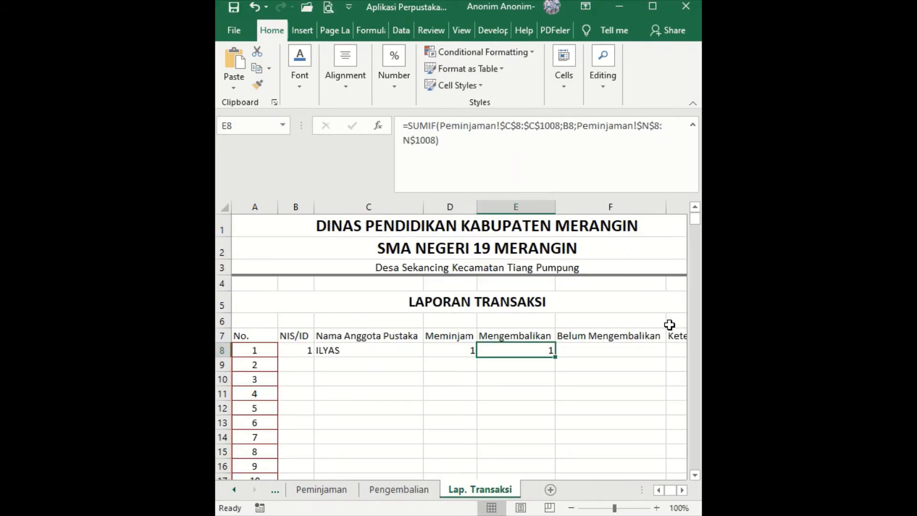
key("alt+Tab")
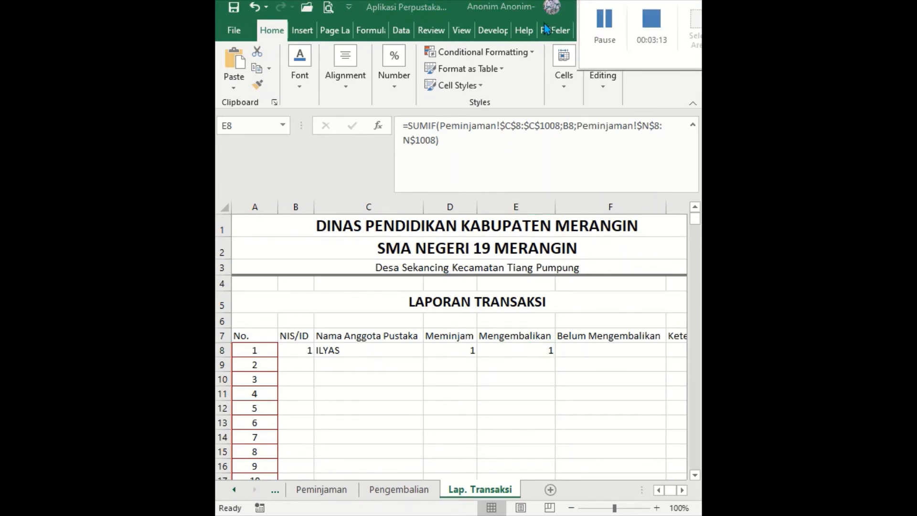
left_click(604, 34)
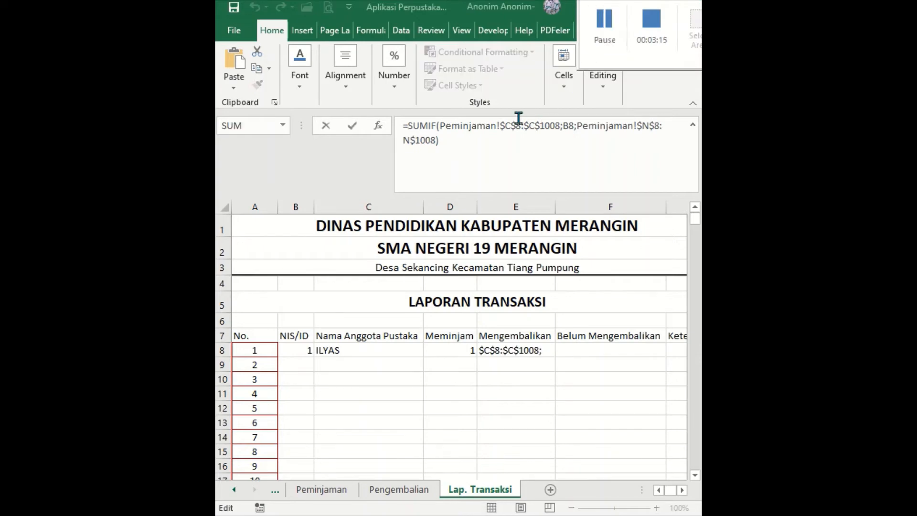
Step: Replace the criteria range of the Mengembalikan SUMIF formula in E8 with the NIS/ID range Pengembalian!D8:D1006
double_click(442, 128)
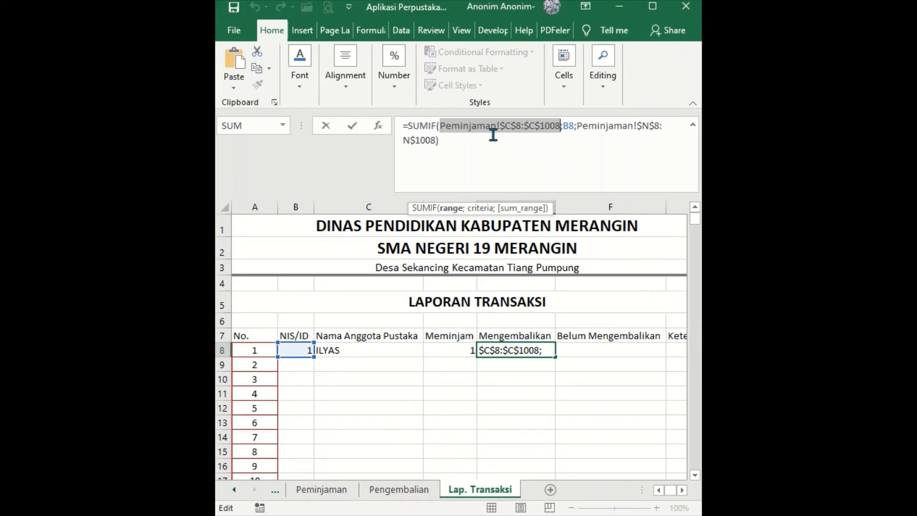
key("BackSpace")
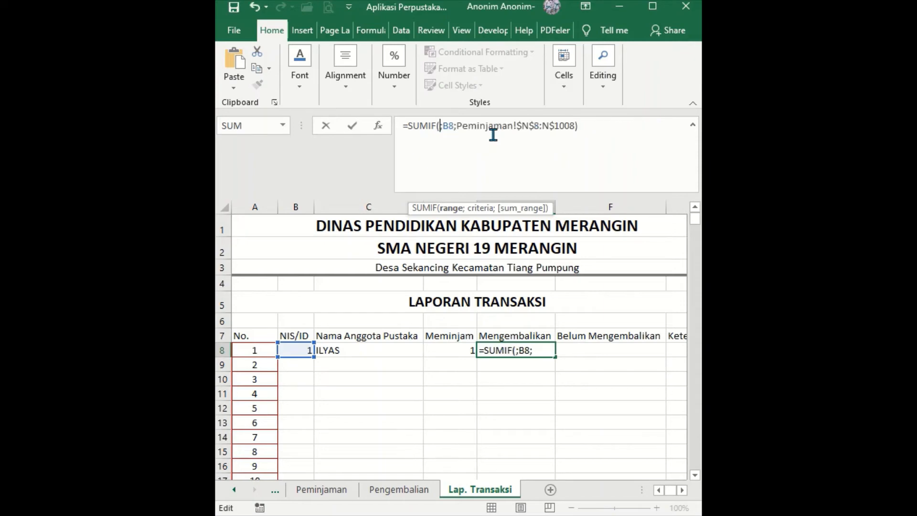
left_click(396, 492)
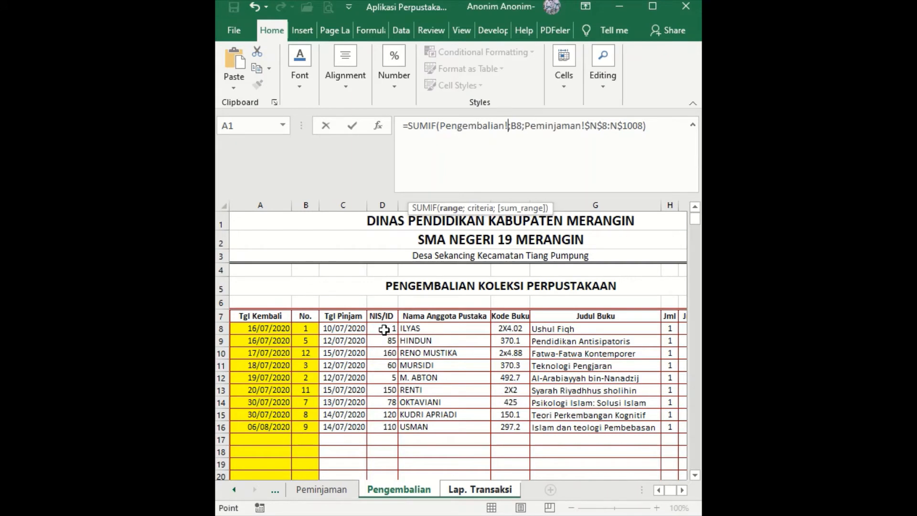
left_click(384, 330)
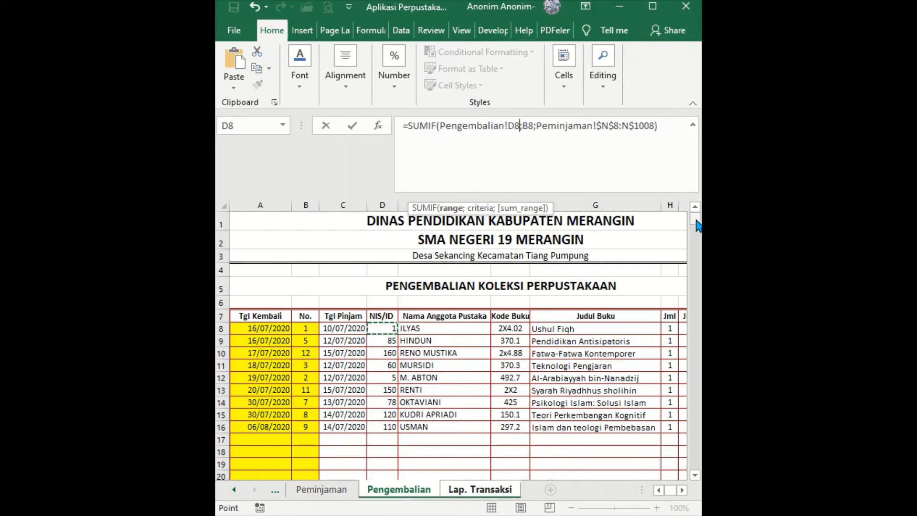
left_click_drag(697, 224, 698, 477)
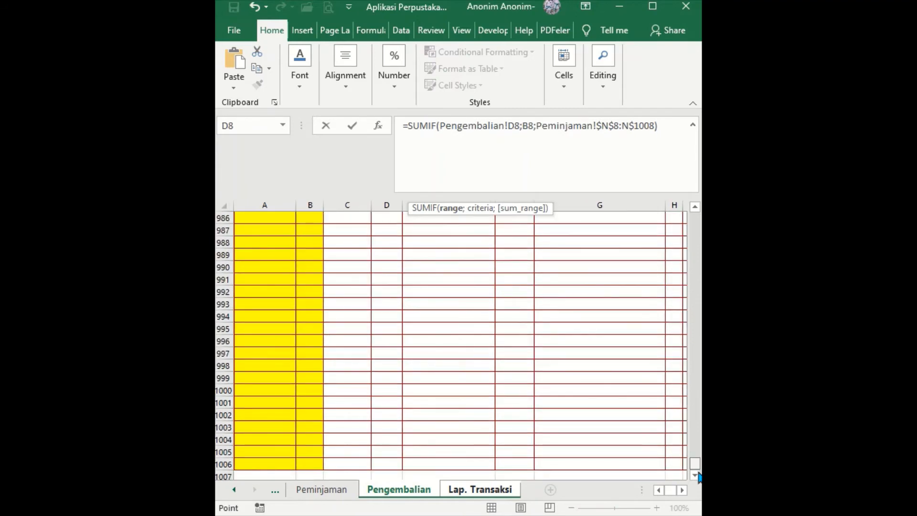
left_click(377, 463, "shift")
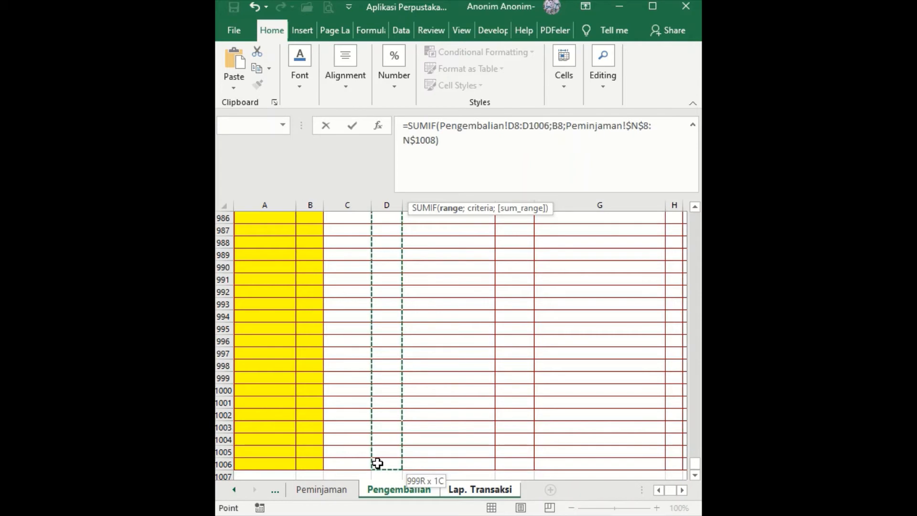
scroll(412, 376, "down", 1)
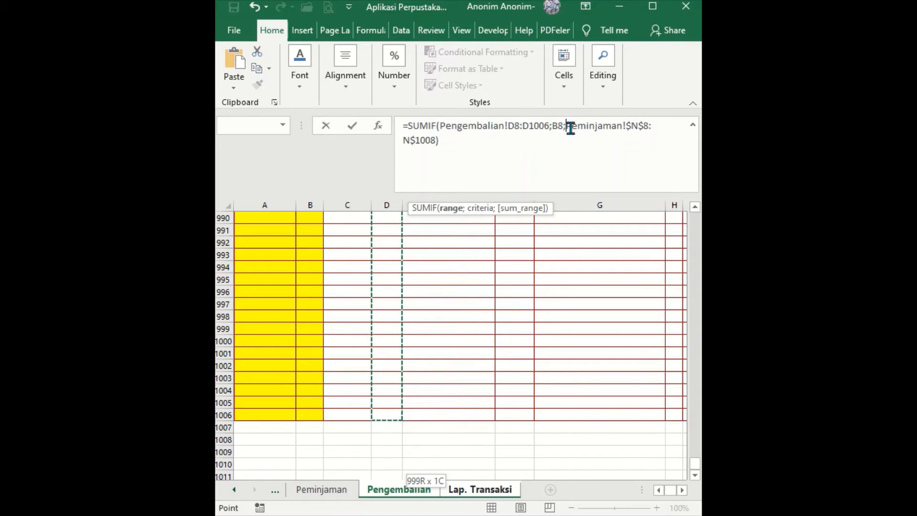
Step: Replace the sum range of the Mengembalikan formula with the Jml range Pengembalian!H8:H1006
left_click_drag(566, 127, 514, 143)
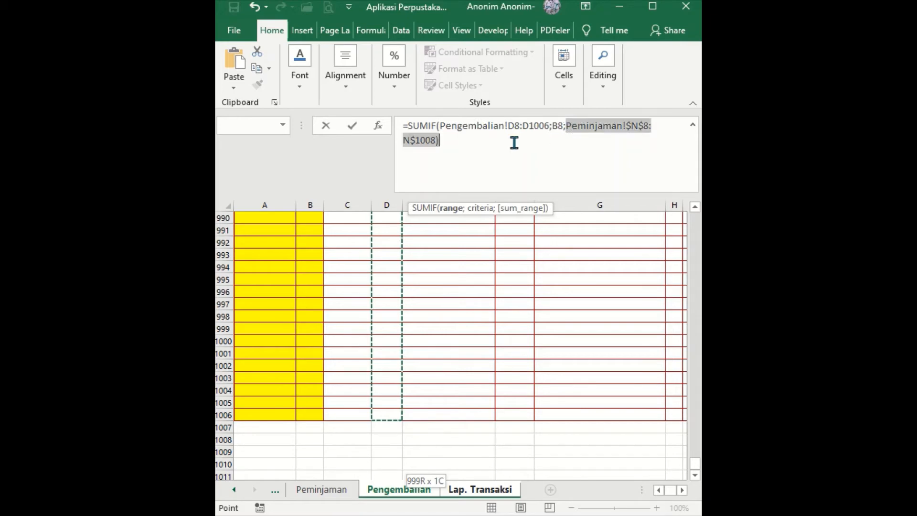
left_click(437, 141)
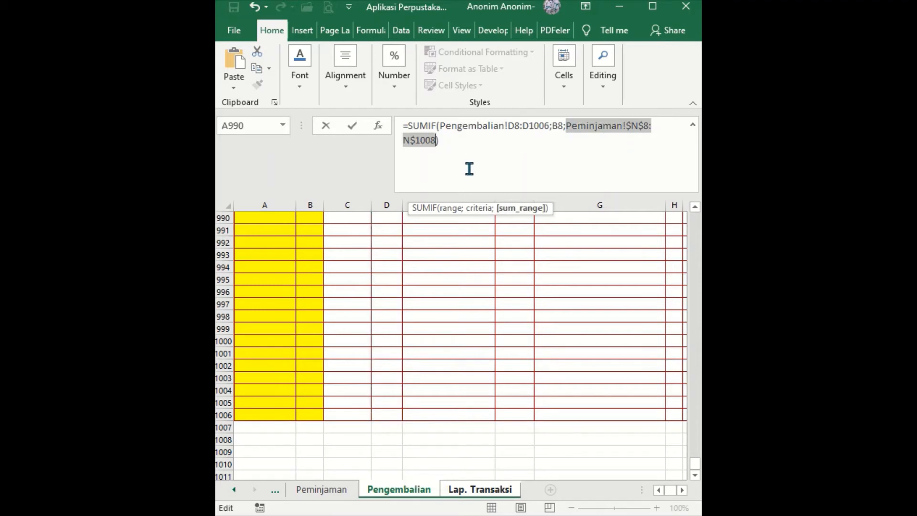
key("BackSpace")
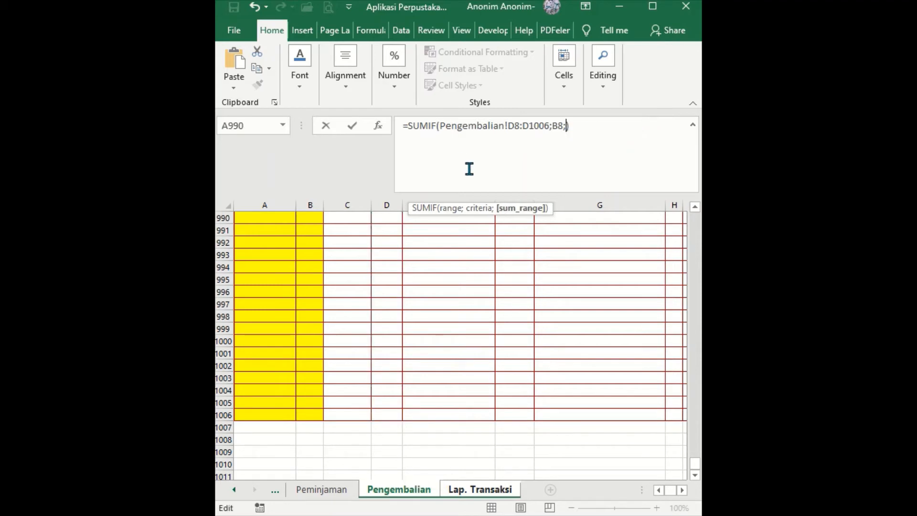
left_click(404, 497)
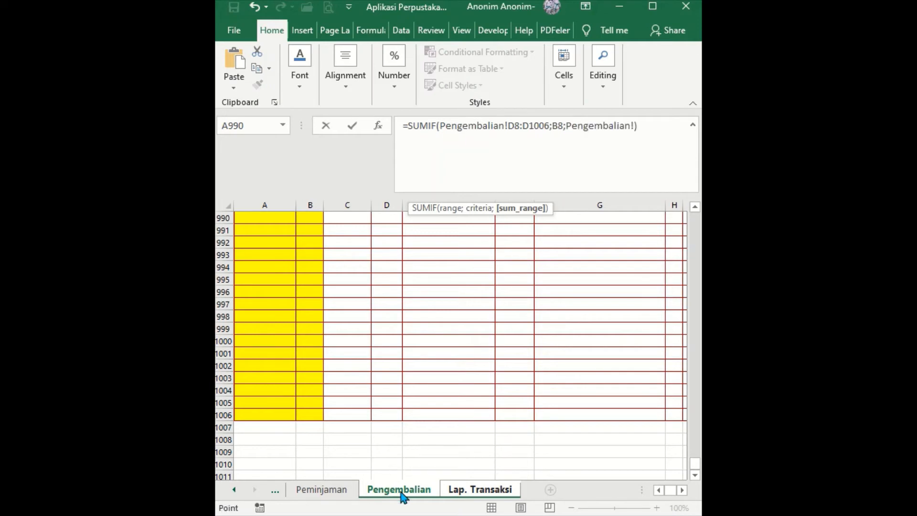
scroll(590, 333, "up", 3)
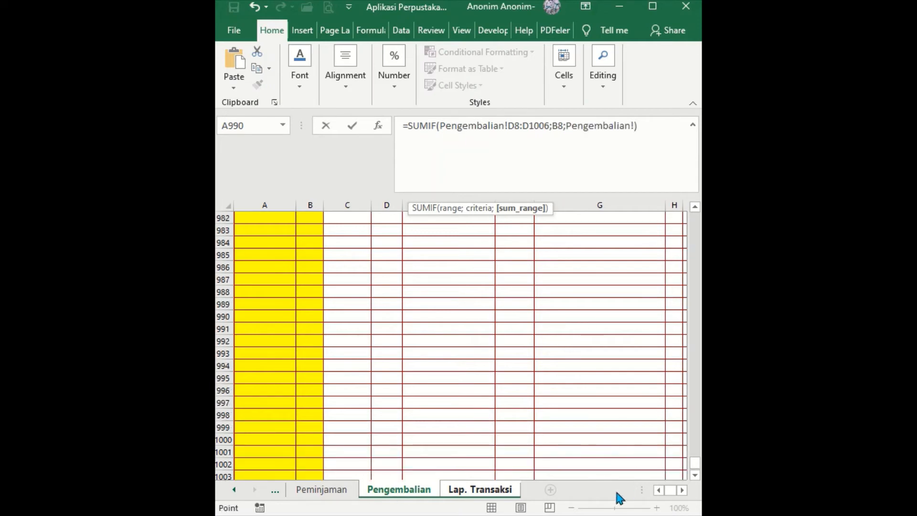
left_click(682, 490)
left_click(682, 490)
left_click(682, 490)
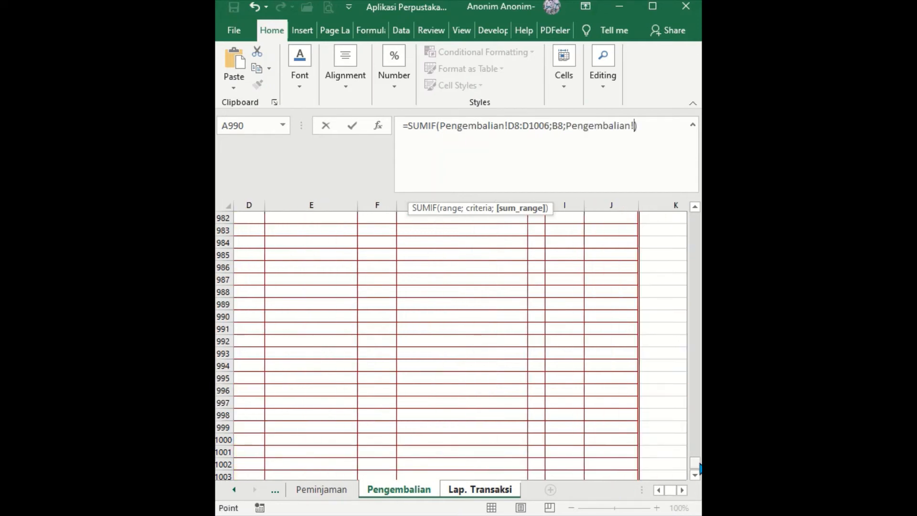
left_click_drag(695, 463, 695, 386)
left_click_drag(695, 226, 695, 215)
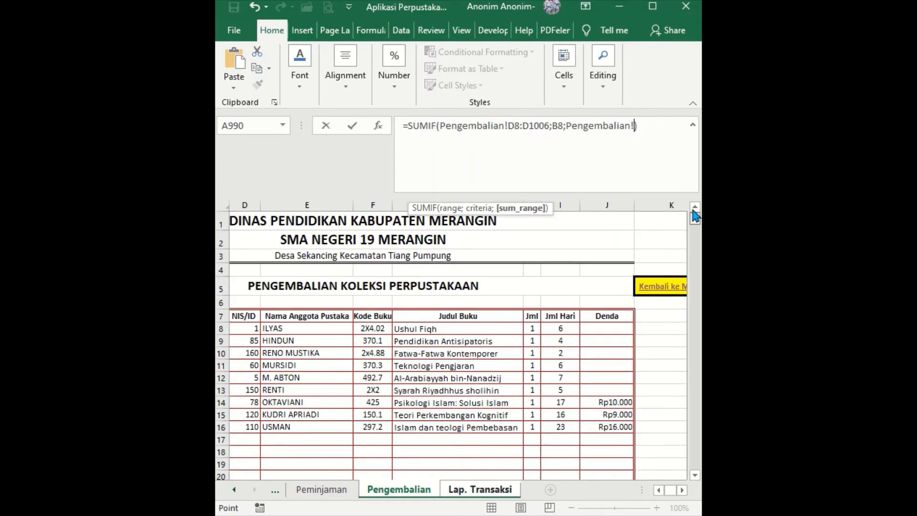
left_click(532, 327)
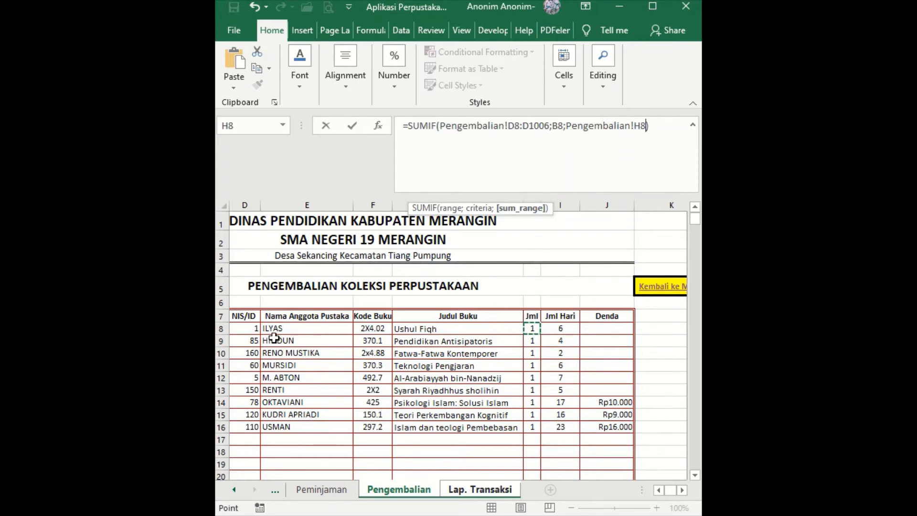
left_click_drag(698, 226, 692, 480)
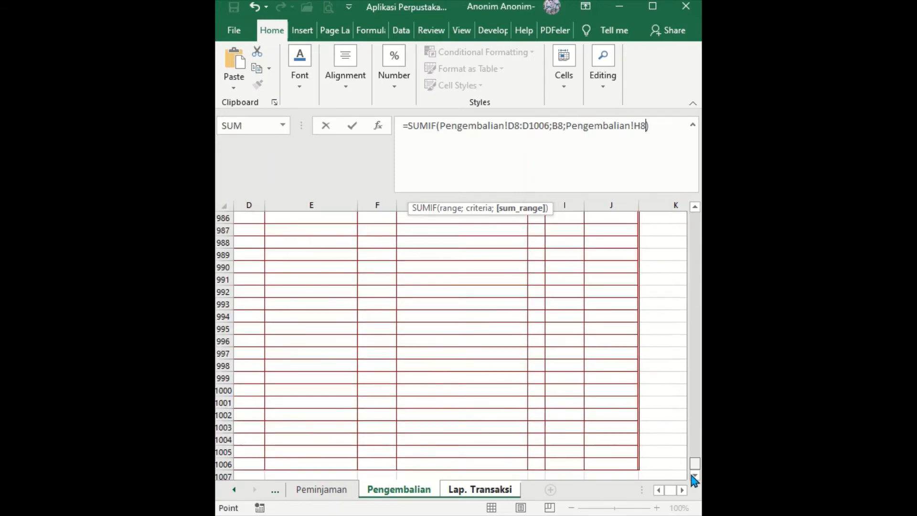
left_click(534, 461, "shift")
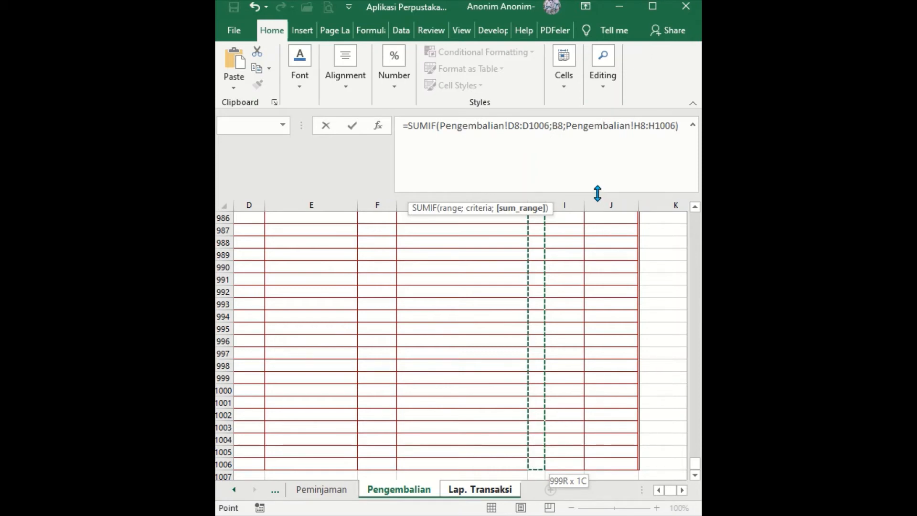
Step: Make the formula's NIS/ID range absolute as $D$8:$D$1006
left_click(510, 128)
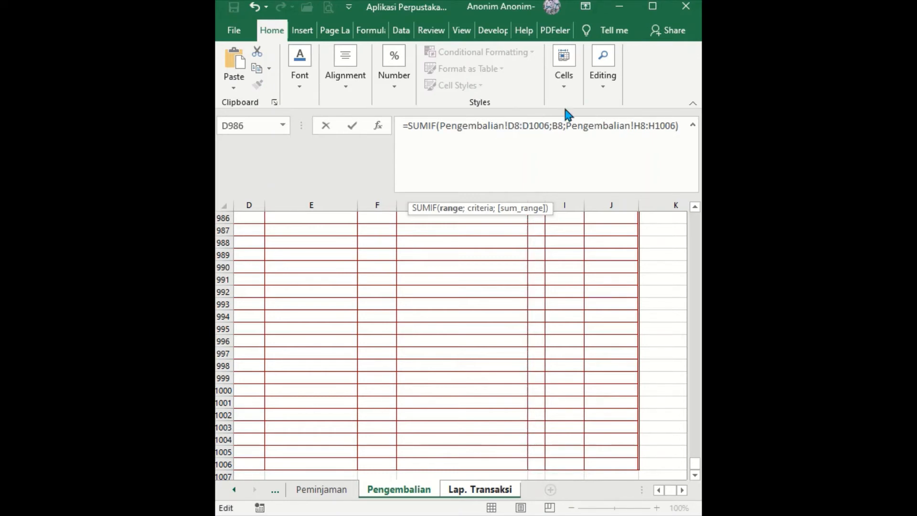
type("$")
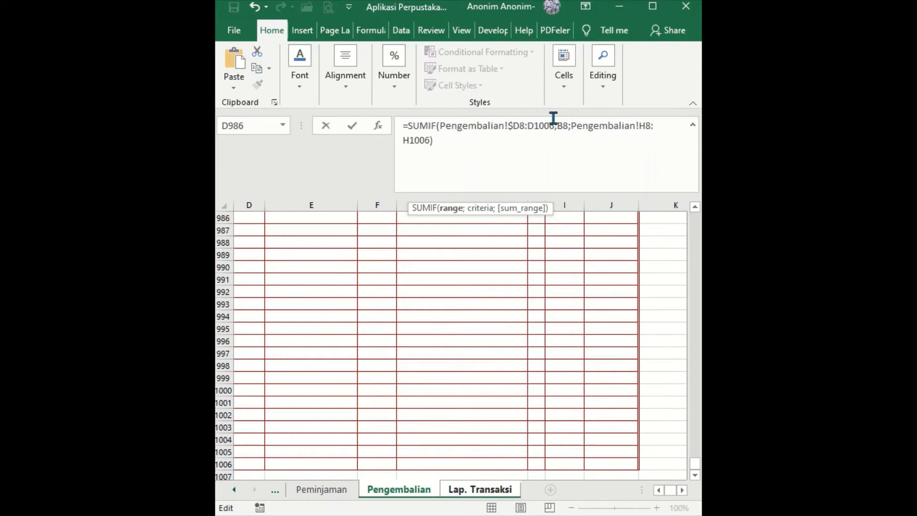
left_click(520, 127)
type("$")
left_click(534, 127)
type("$")
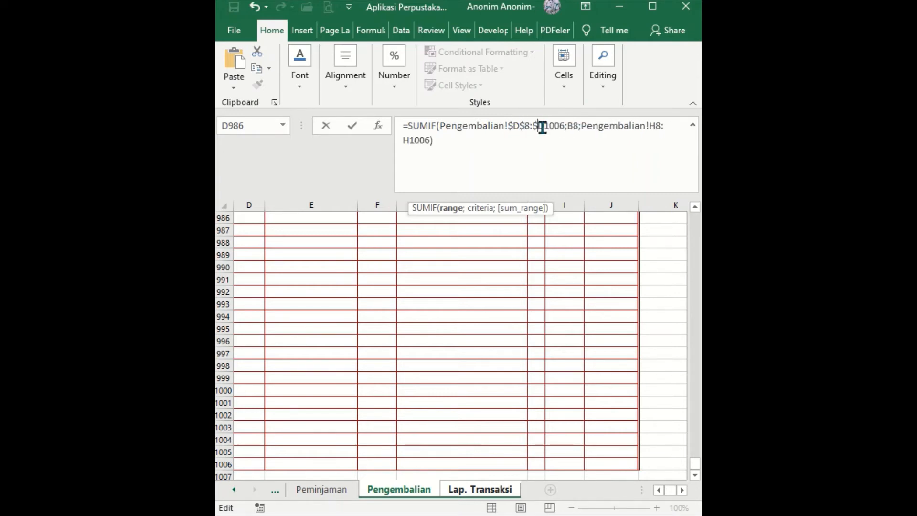
left_click(544, 127)
type("$")
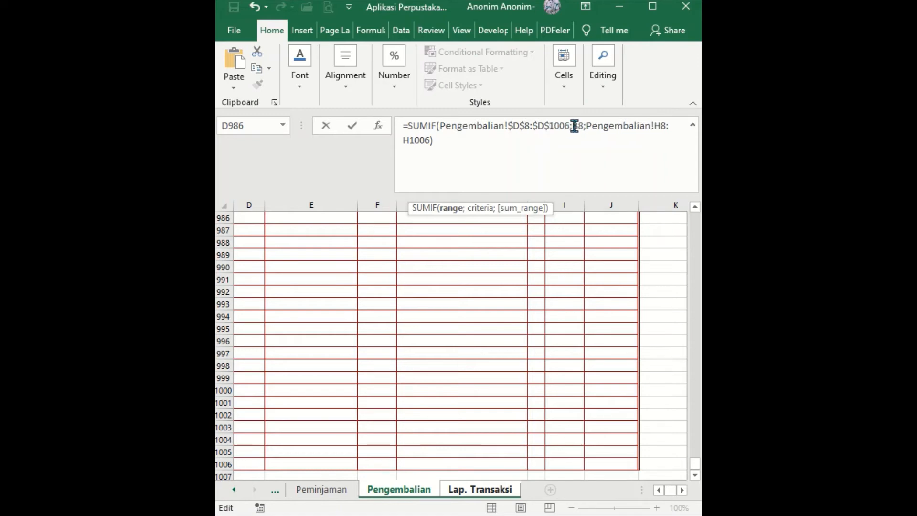
Step: Make the formula's Jml sum range absolute as $H$8:$H$1006 and enter the formula in E8
left_click(588, 128)
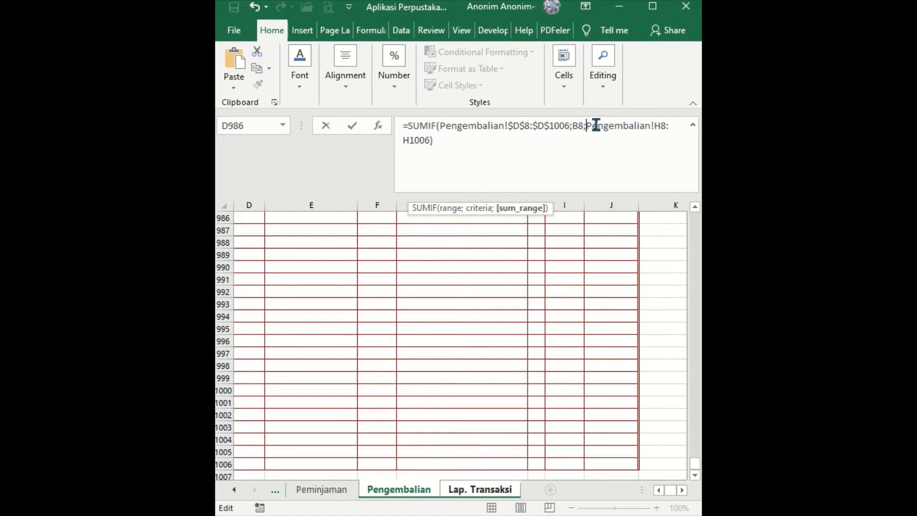
left_click(655, 127)
type("$H$")
left_click(404, 140)
type("$H$")
left_click(415, 141)
type("$H$")
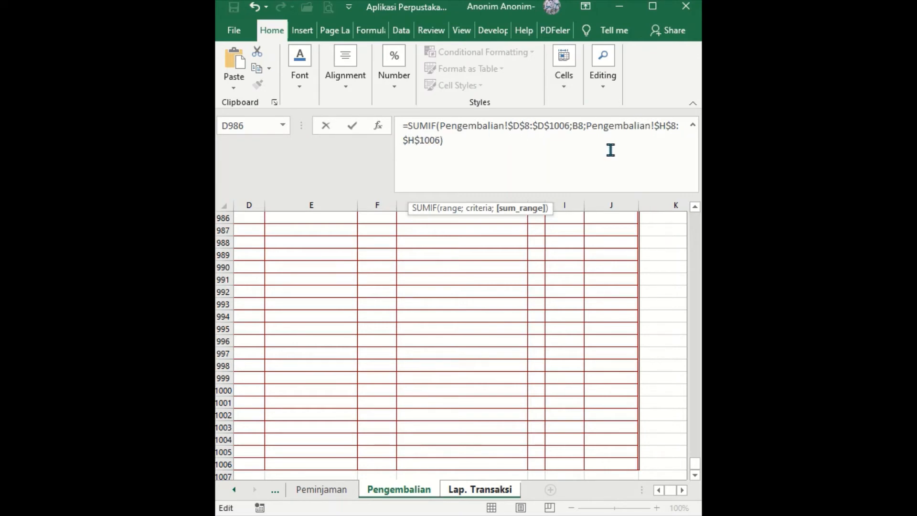
key("Return")
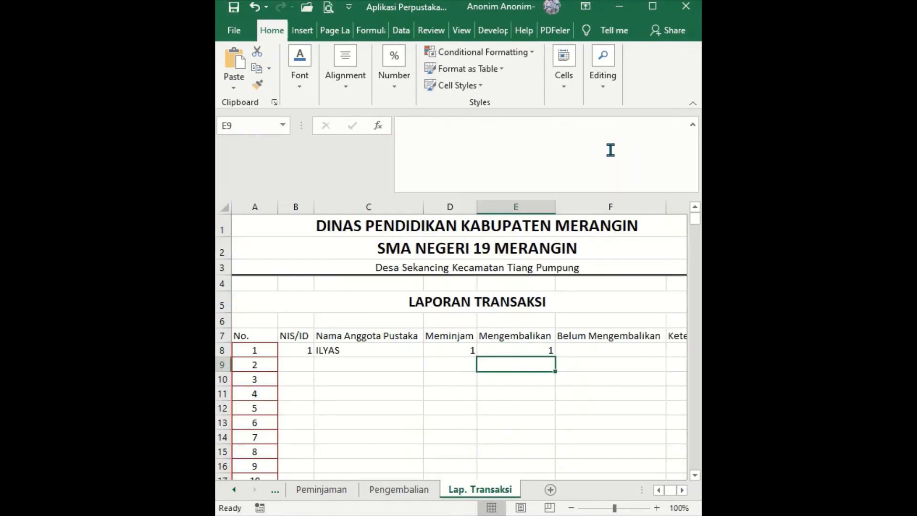
Step: Copy the first report row B8:E8, from NIS/ID through Mengembalikan
left_click(525, 348)
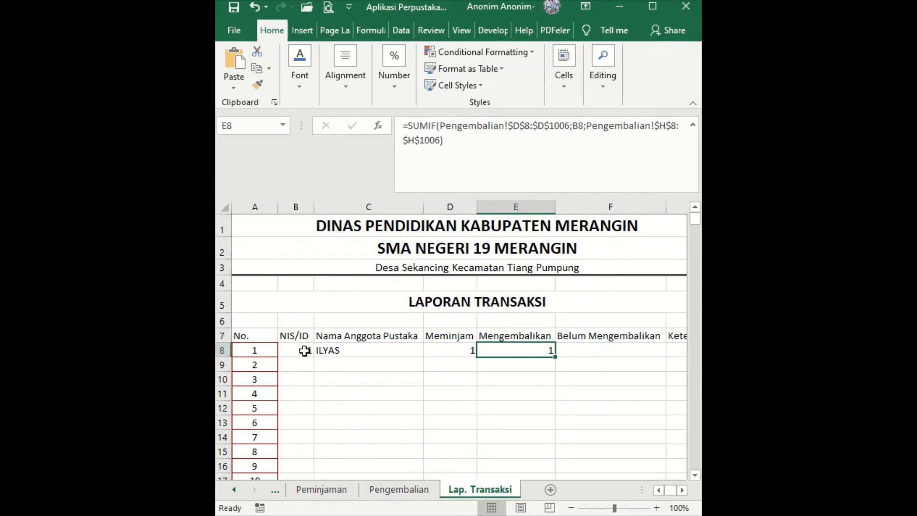
left_click_drag(298, 350, 529, 352)
left_click(527, 351)
left_click(302, 352, "shift")
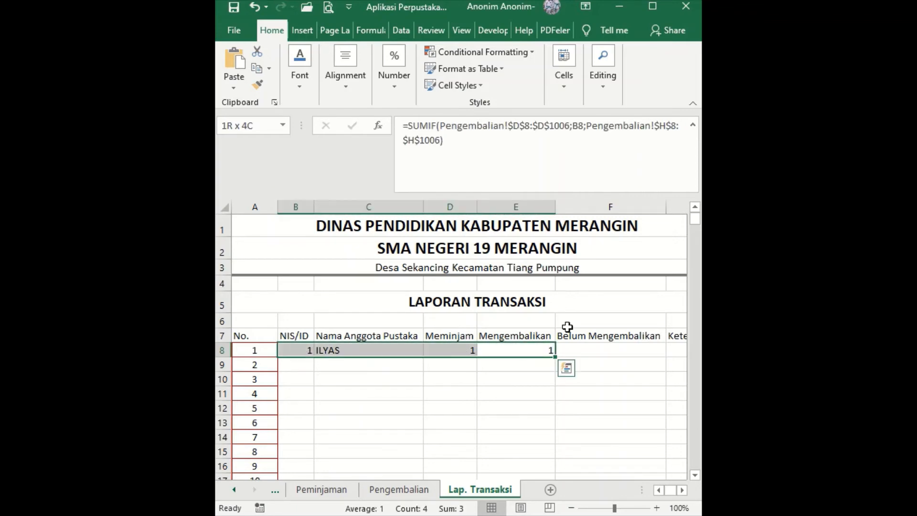
key("ctrl+c")
Step: Paste the copied report row into the member rows below, filling B9:E43
key("Down")
key("Left")
key("Left")
key("Left")
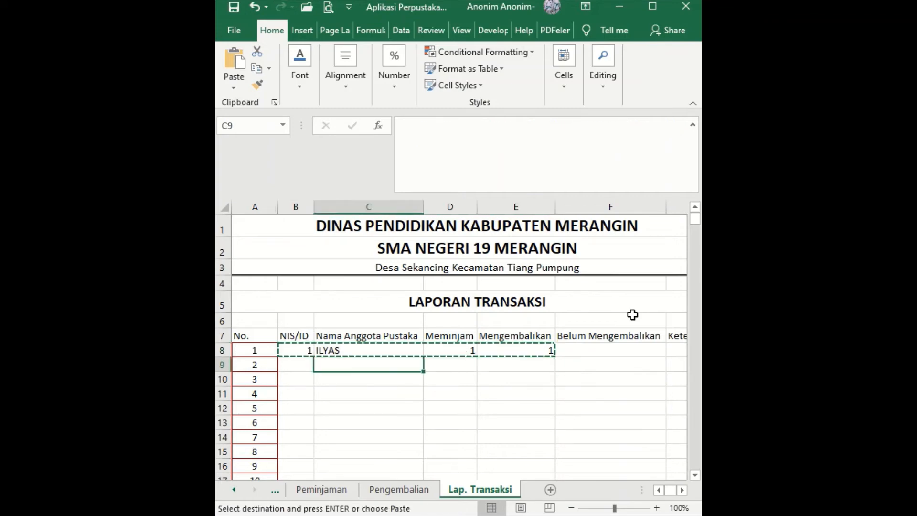
key("shift+Down")
key("shift+Down")
key("shift+Down")
key("shift+Down")
key("shift+Down")
key("shift+Down")
key("shift+Down")
key("shift+Down")
key("shift+Down")
key("shift+Down")
key("shift+Down")
key("shift+Down")
key("shift+Down")
key("shift+Down")
key("shift+Down")
key("shift+Down")
key("shift+Down")
key("shift+Down")
key("shift+Down")
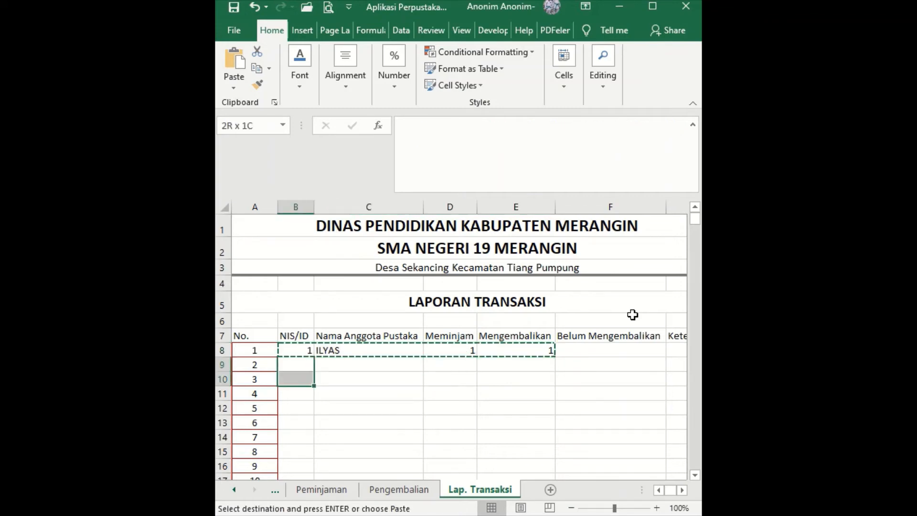
key("shift+Down")
key("shift+Down")
key("shift+Down")
key("shift+Down")
key("shift+Down")
key("shift+Down")
key("shift+Down")
key("shift+Down")
key("shift+Down")
key("shift+Down")
key("shift+Down")
key("shift+Down")
key("shift+Down")
key("shift+Down")
key("shift+Down")
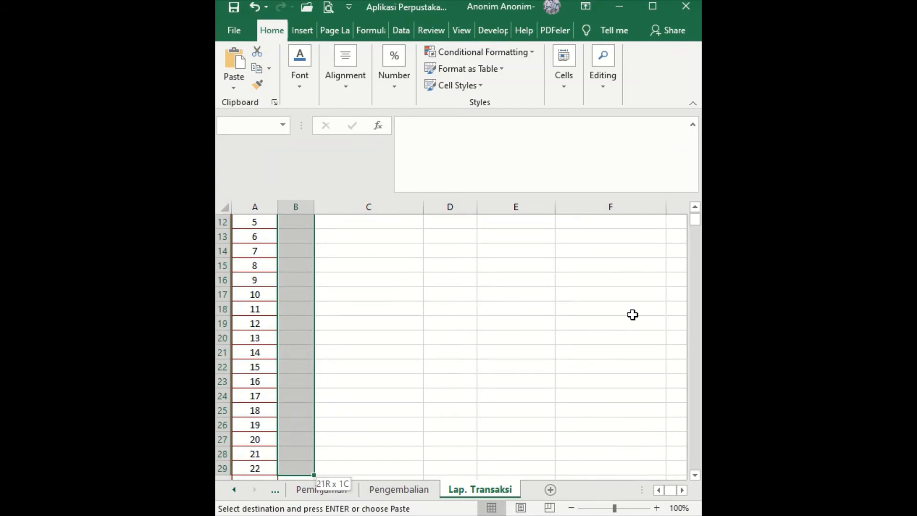
key("ctrl+v")
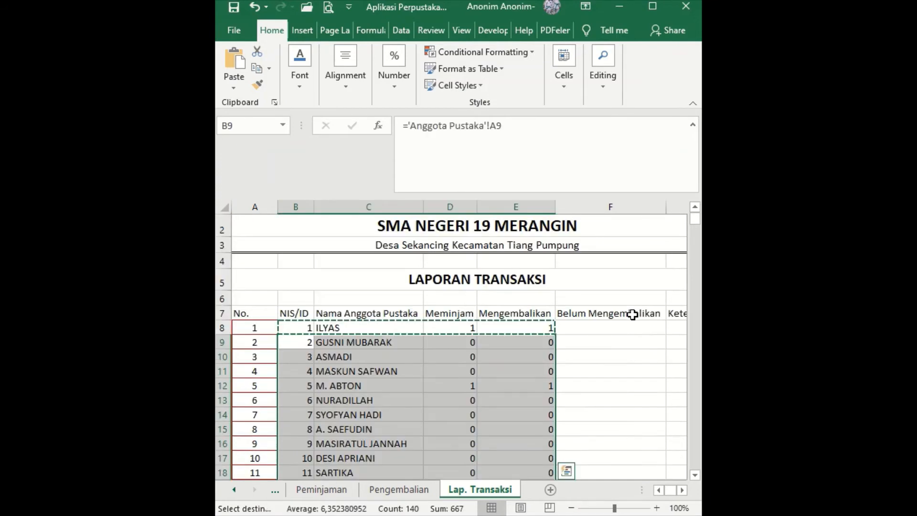
scroll(368, 433, "down", 10)
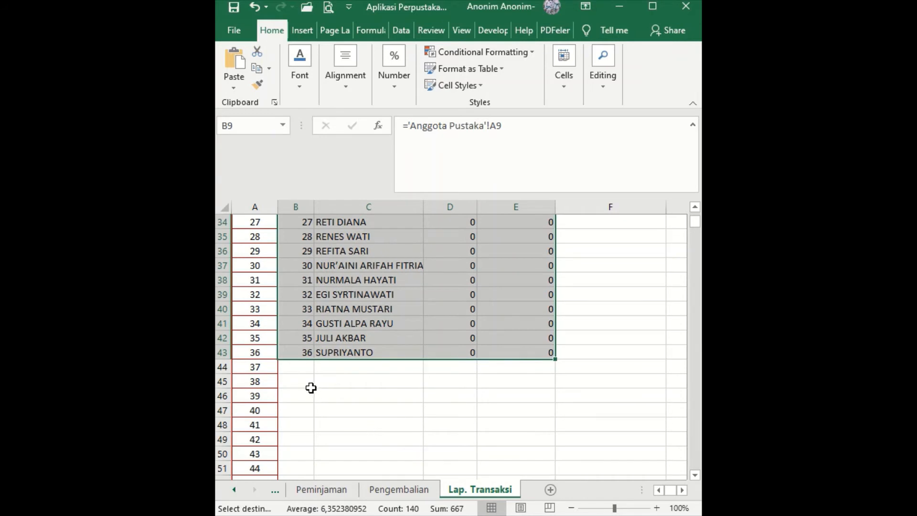
Step: Paste the same copied row into the next member rows, filling B44:E147
left_click(306, 367)
scroll(309, 385, "down", 11)
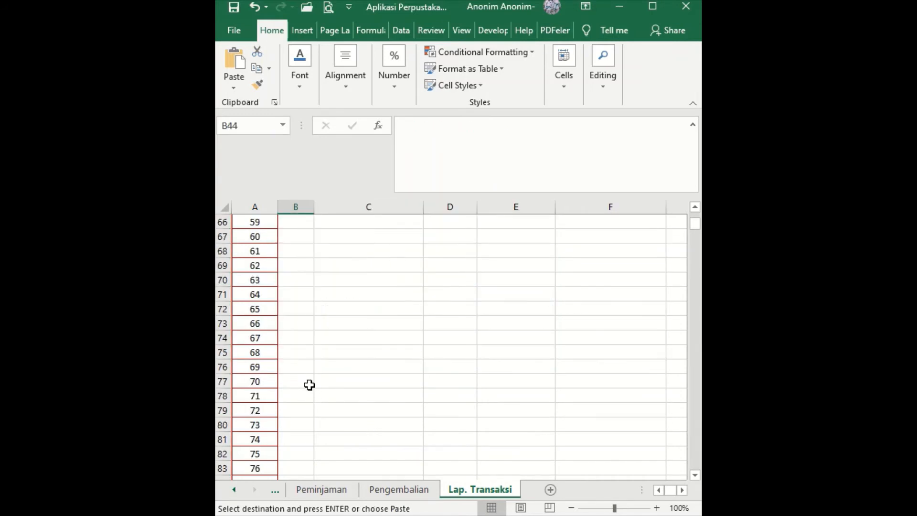
scroll(310, 385, "down", 20)
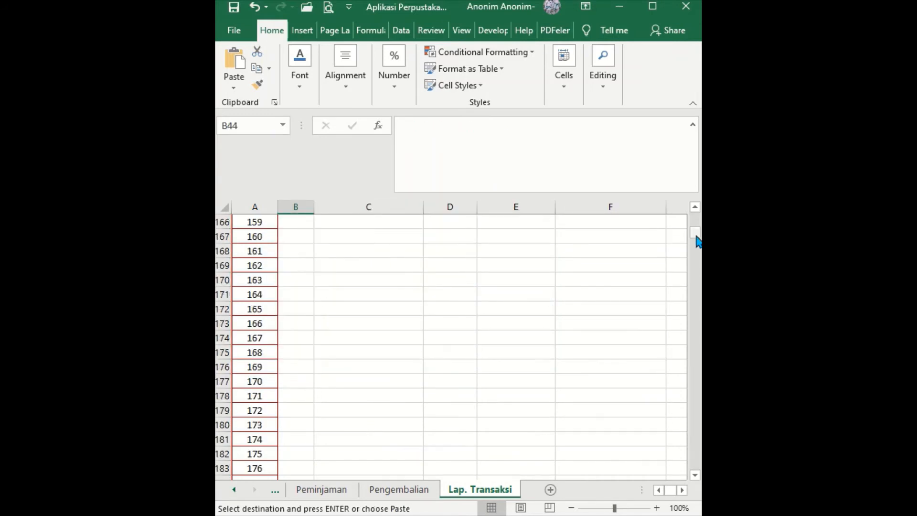
mouse_move(696, 241)
left_mouse_down()
mouse_move(696, 257)
mouse_move(697, 241)
left_mouse_up()
scroll(527, 321, "up", 20)
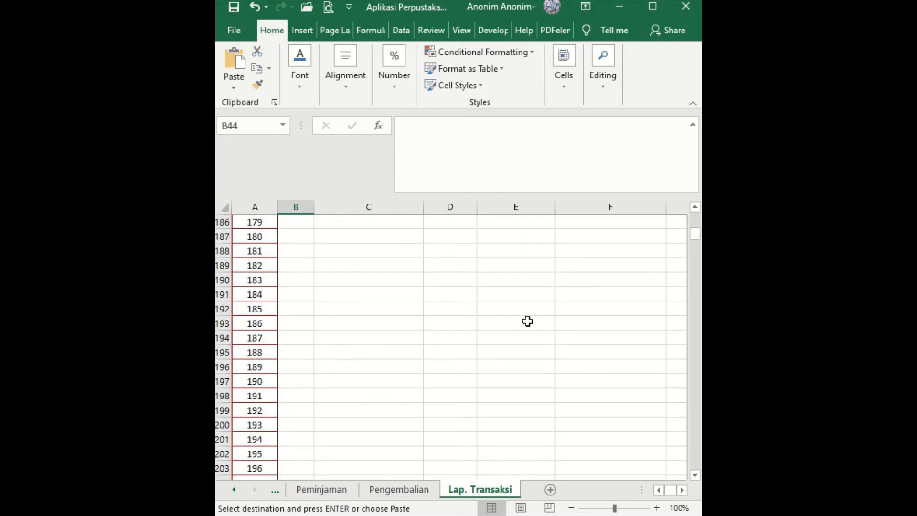
scroll(528, 321, "up", 13)
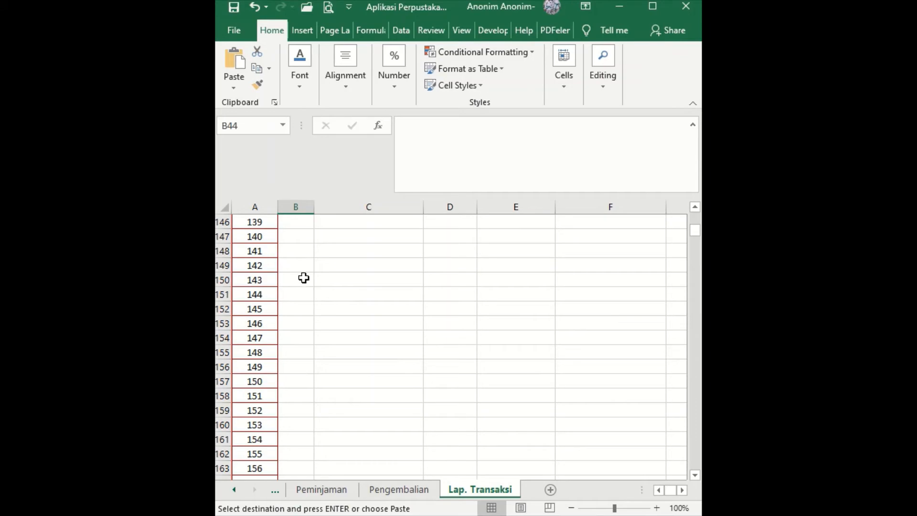
scroll(303, 279, "up", 1)
left_click(292, 289, "shift")
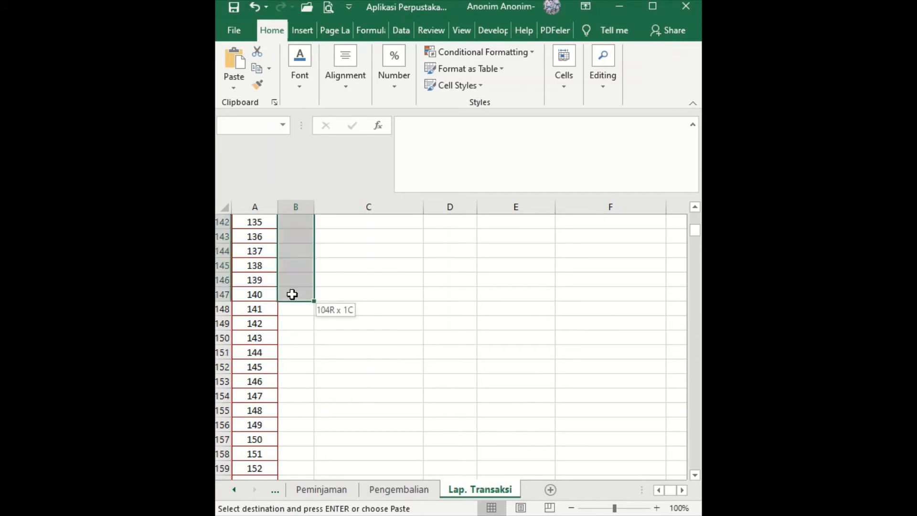
key("ctrl+v")
Step: Review the filled member rows, comparing the Meminjam and Mengembalikan totals
scroll(387, 317, "down", 20)
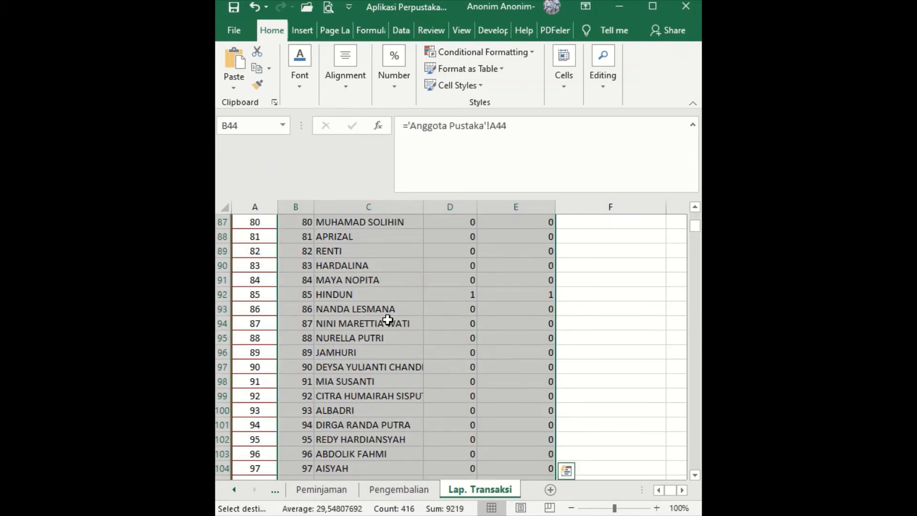
scroll(387, 323, "up", 9)
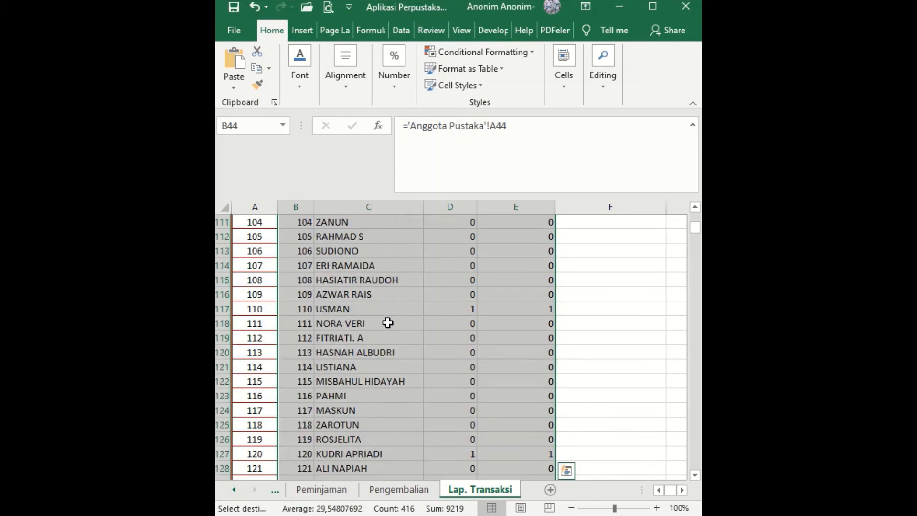
scroll(387, 322, "down", 3)
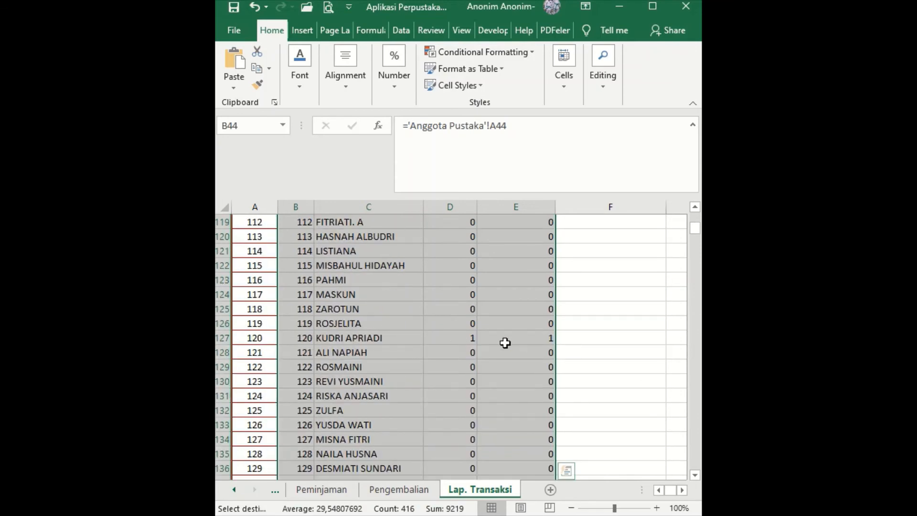
scroll(555, 329, "up", 3)
scroll(555, 328, "up", 11)
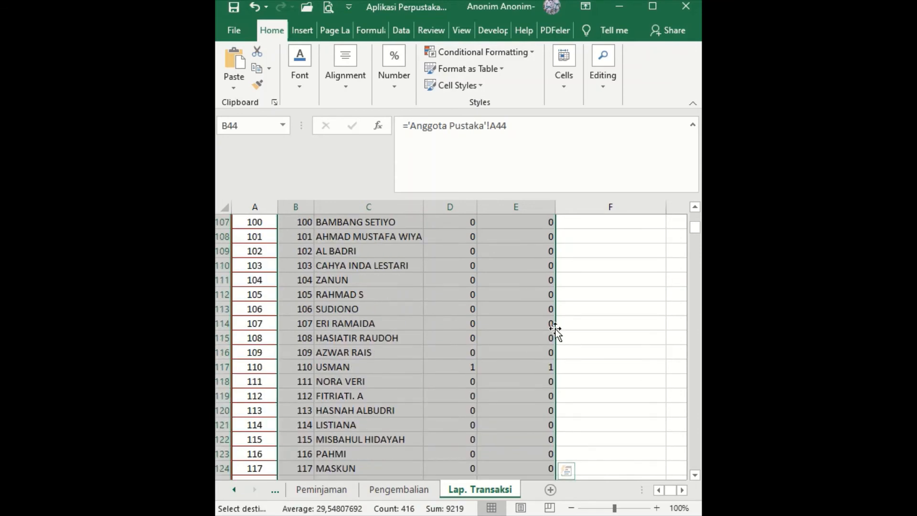
scroll(555, 329, "up", 2)
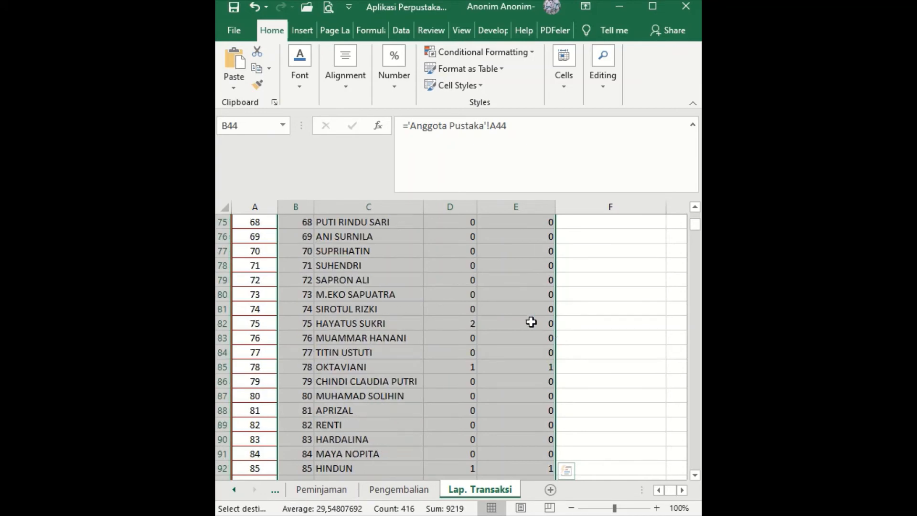
scroll(536, 325, "up", 5)
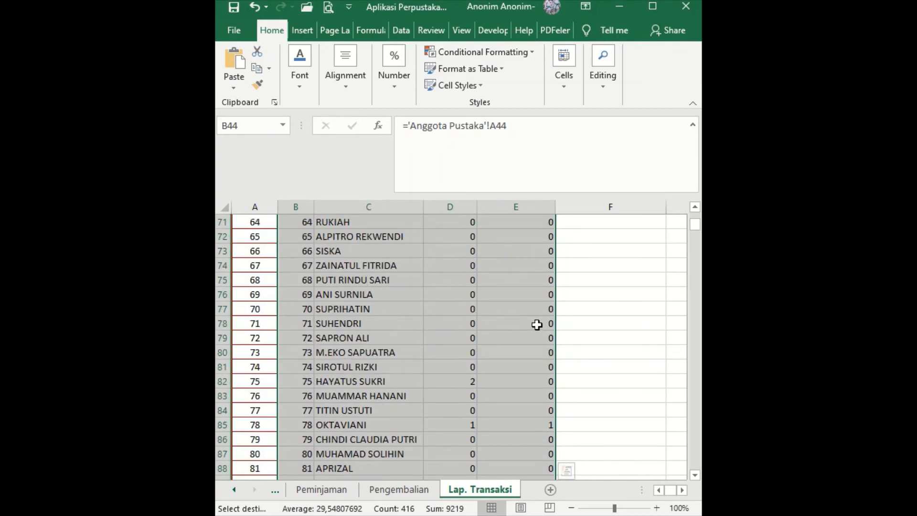
scroll(531, 281, "up", 10)
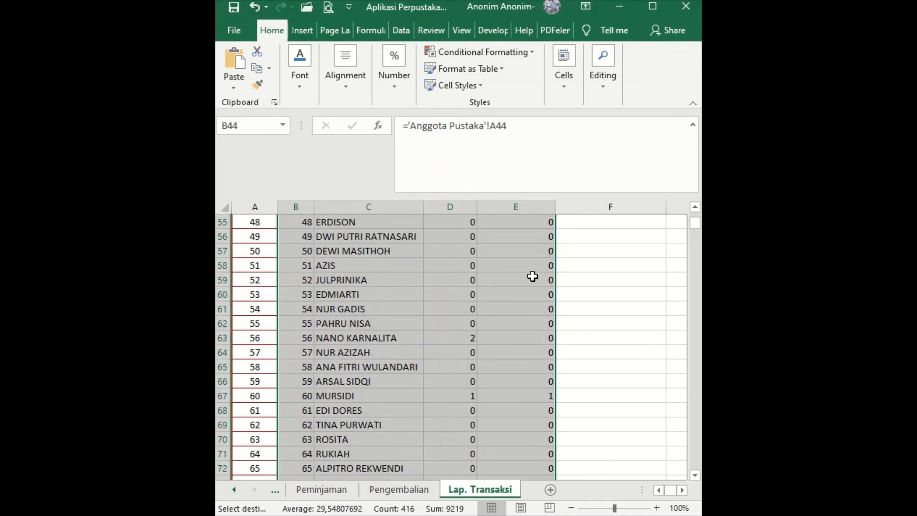
Step: Inspect the copied Mengembalikan formula in E31 to check its absolute ranges, leaving it unedited, and clear the copy selection
left_click(533, 277)
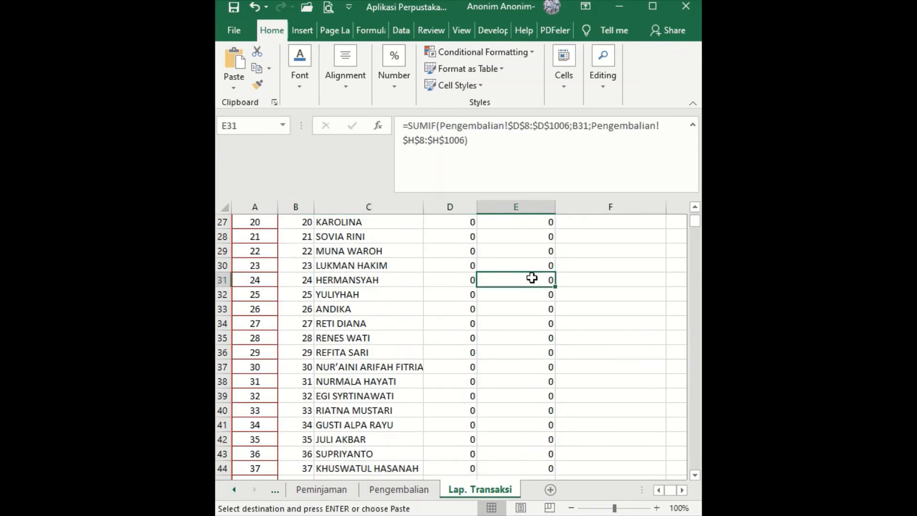
scroll(532, 277, "up", 7)
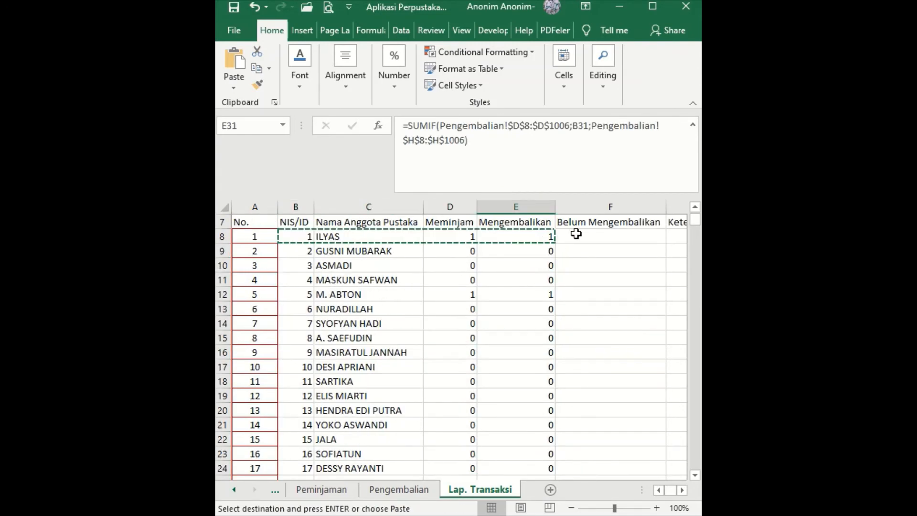
key("Escape")
scroll(576, 234, "down", 5)
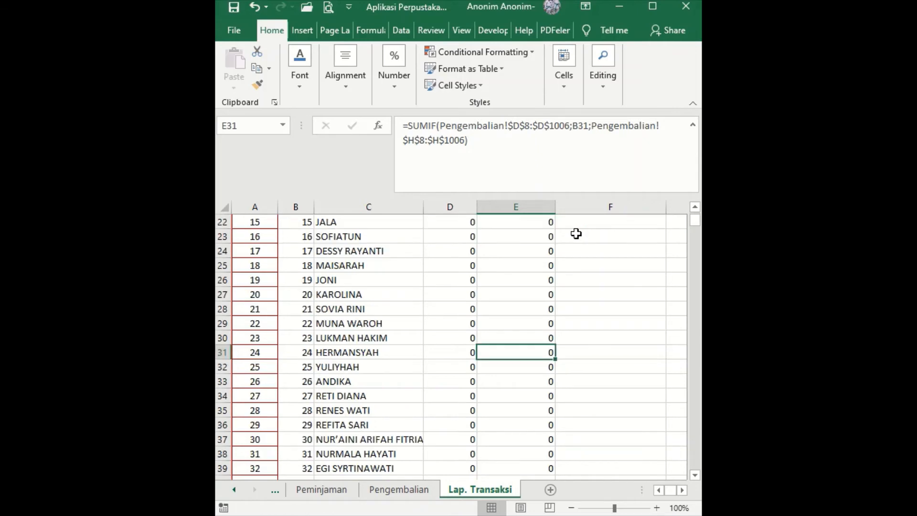
left_click(530, 146)
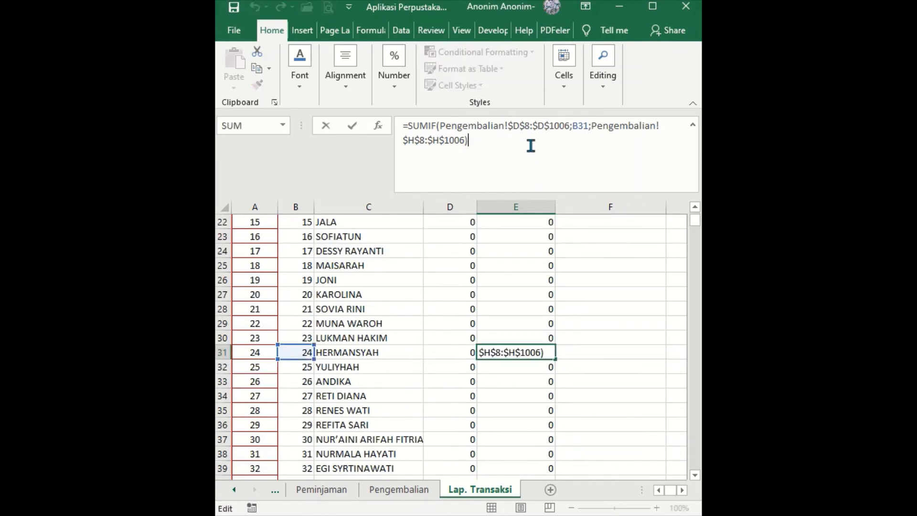
key("Escape")
scroll(594, 330, "up", 7)
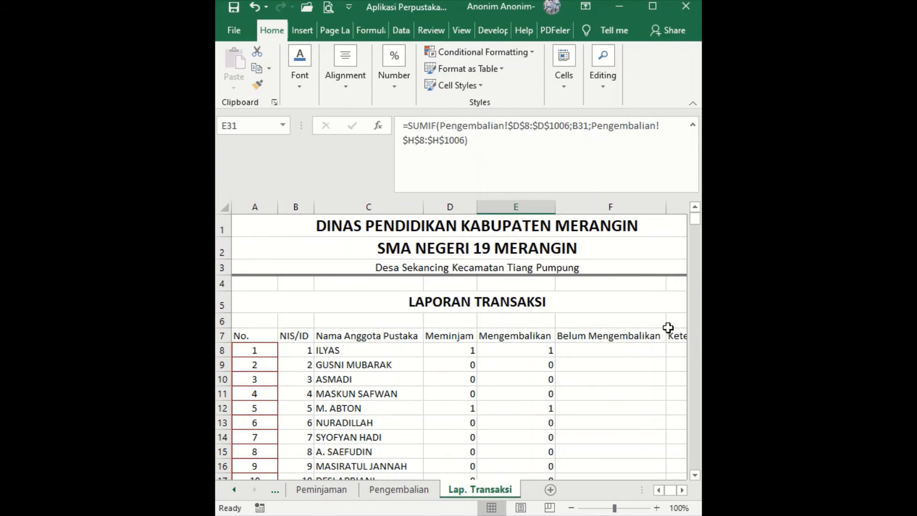
Step: Put the subtraction formula =+D10-E10 in F8, the first cell under Belum Mengembalikan
left_click(610, 337)
key("alt+Tab")
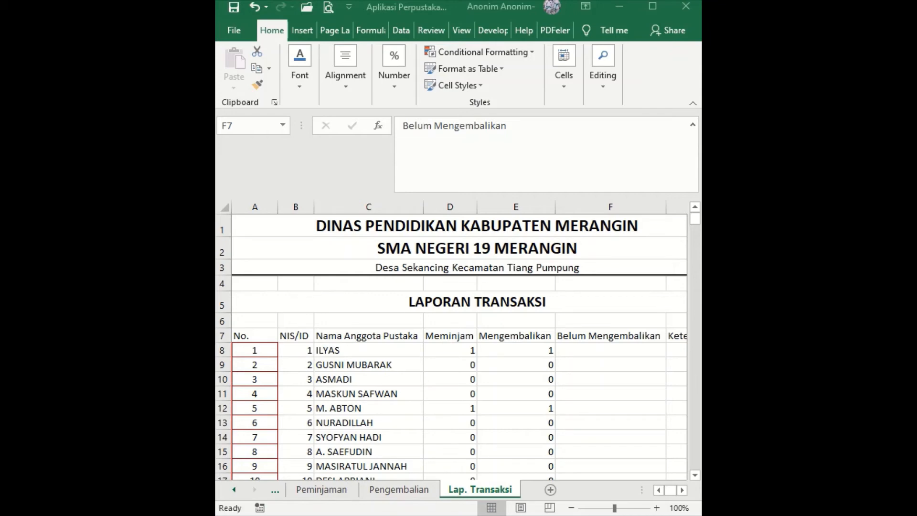
left_click(615, 340)
left_click(608, 352)
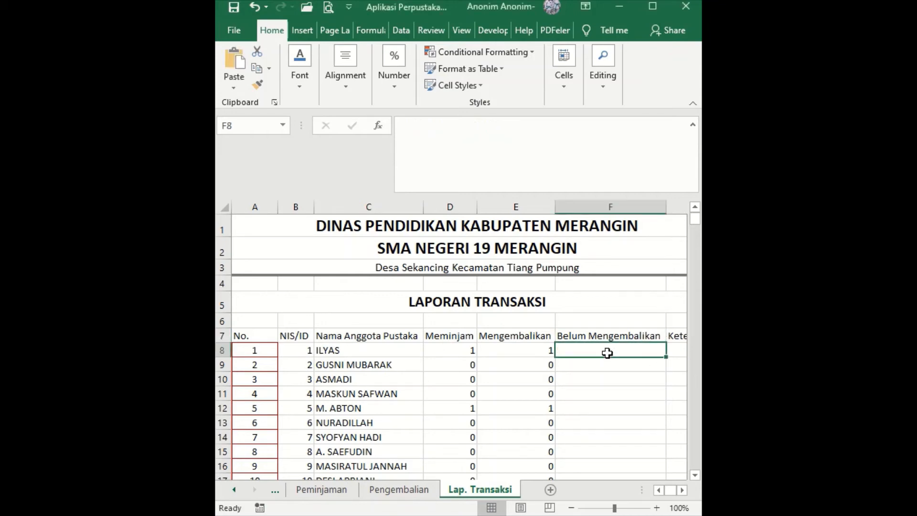
type("=+D10-E10")
left_click(489, 128)
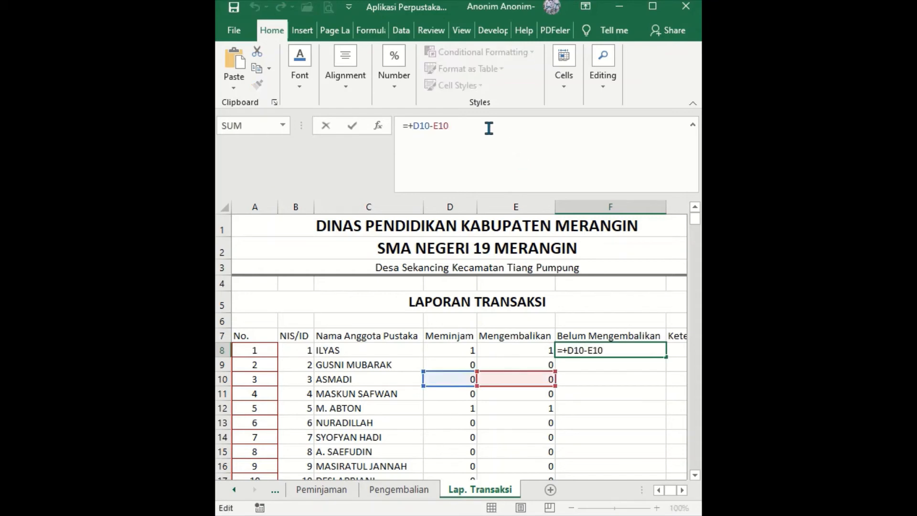
Step: Move the formula's references to the first member row, making it =+D8-E8, and enter it in F8
left_click(502, 365)
left_click(504, 353)
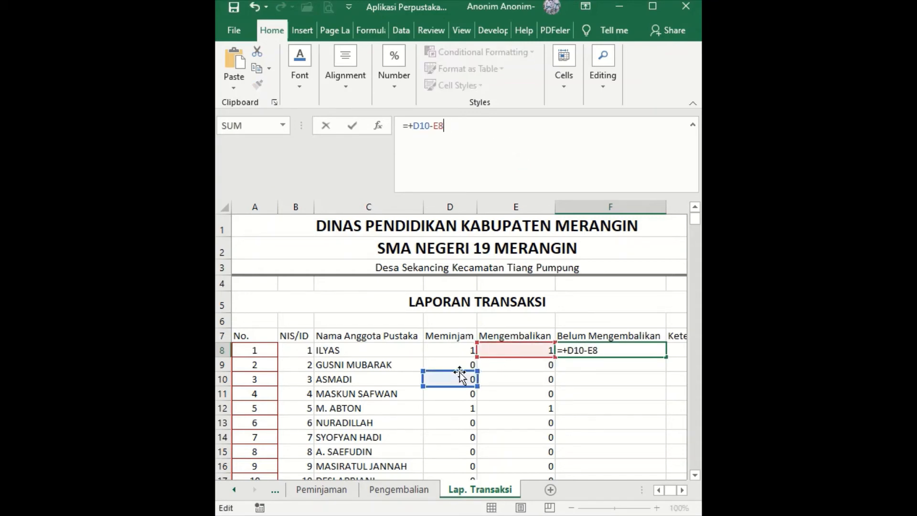
left_click_drag(459, 372, 466, 356)
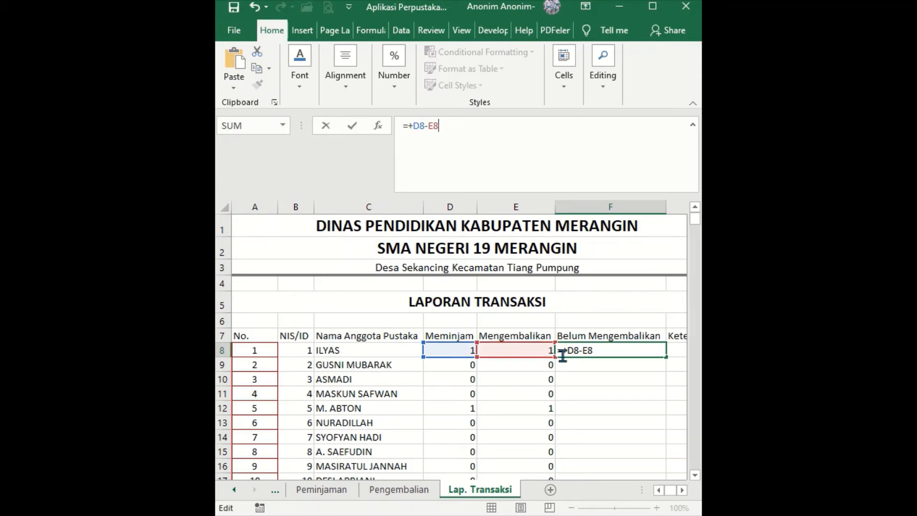
key("ctrl+Return")
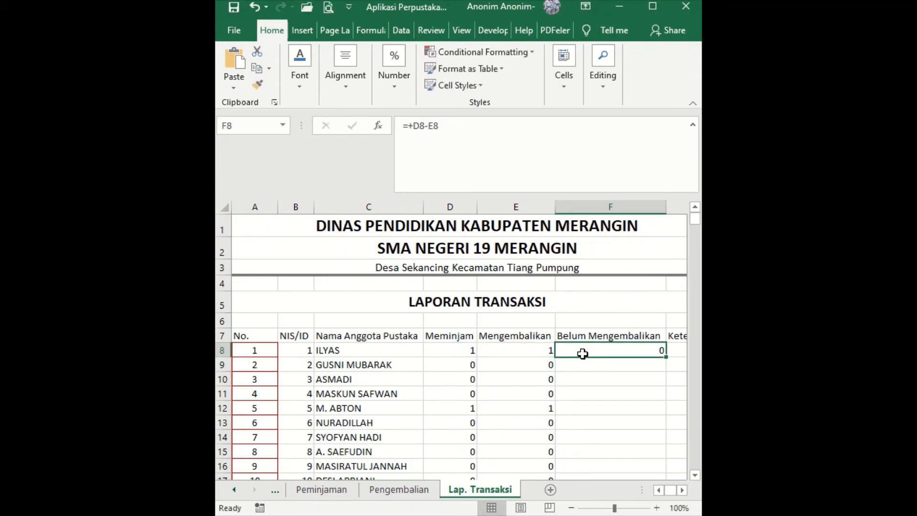
Step: Copy the Belum Mengembalikan formula from F8 and paste it down the remaining member rows, F9 to F147
key("ctrl+c")
key("Down")
key("shift+Down")
key("shift+Down")
key("shift+Down")
key("shift+Down")
key("shift+Down")
key("shift+Down")
key("shift+Down")
key("shift+Down")
key("shift+Down")
key("shift+Down")
key("shift+Down")
key("shift+Down")
key("shift+Down")
key("shift+Down")
key("shift+Down")
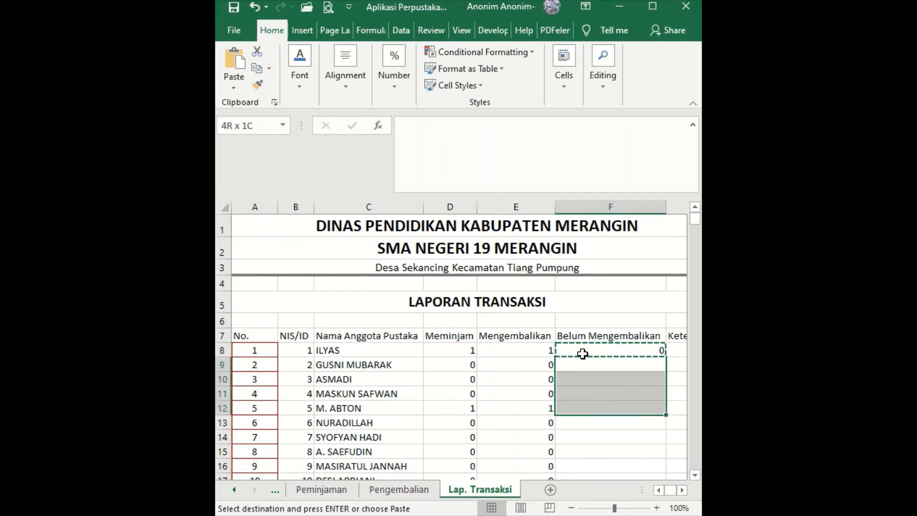
key("shift+Down")
key("shift+Down")
key("shift+Down")
key("shift+Down")
key("shift+Down")
key("shift+Down")
key("shift+Down")
key("shift+Down")
key("shift+Down")
key("shift+Down")
key("shift+Down")
key("shift+Down")
key("shift+Down")
key("shift+Down")
key("shift+Down")
key("shift+Down")
key("shift+Down")
key("shift+Down")
key("shift+Down")
key("shift+Down")
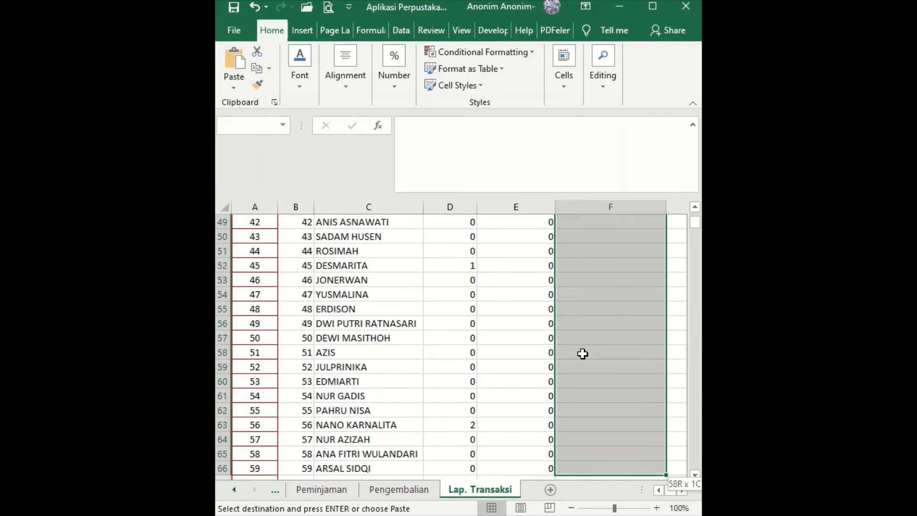
key("shift+Down")
key("shift+Down")
key("shift+Down")
key("shift+Down")
key("shift+Down")
key("shift+Down")
key("shift+Down")
key("shift+Down")
key("shift+Down")
key("shift+Down")
key("shift+Down")
key("shift+Down")
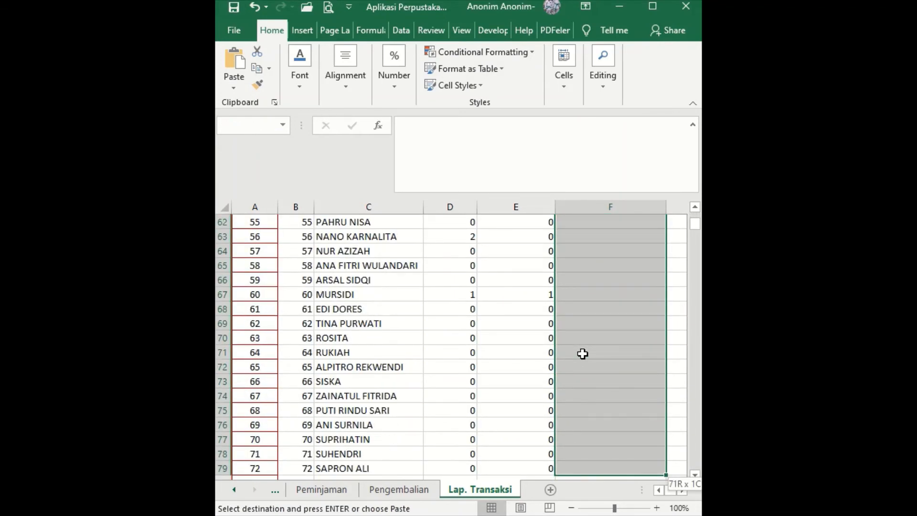
key("shift+Down")
key("shift+Down")
key("shift+Down")
key("shift+Down")
key("shift+Down")
key("shift+Down")
key("shift+Down")
key("shift+Down")
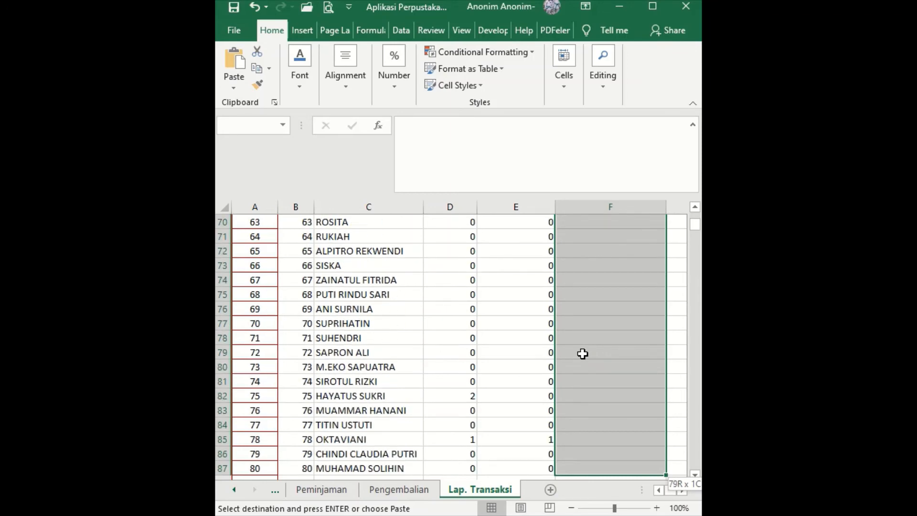
key("shift+Down")
key("shift+Down")
key("shift+Down")
key("shift+Down")
key("shift+Down")
key("shift+Down")
key("shift+Down")
key("shift+Down")
key("shift+Down")
key("shift+Down")
key("shift+Down")
key("shift+Down")
key("shift+Down")
key("shift+Down")
key("shift+Down")
key("shift+Down")
key("shift+Down")
key("shift+Down")
key("shift+Down")
key("shift+Down")
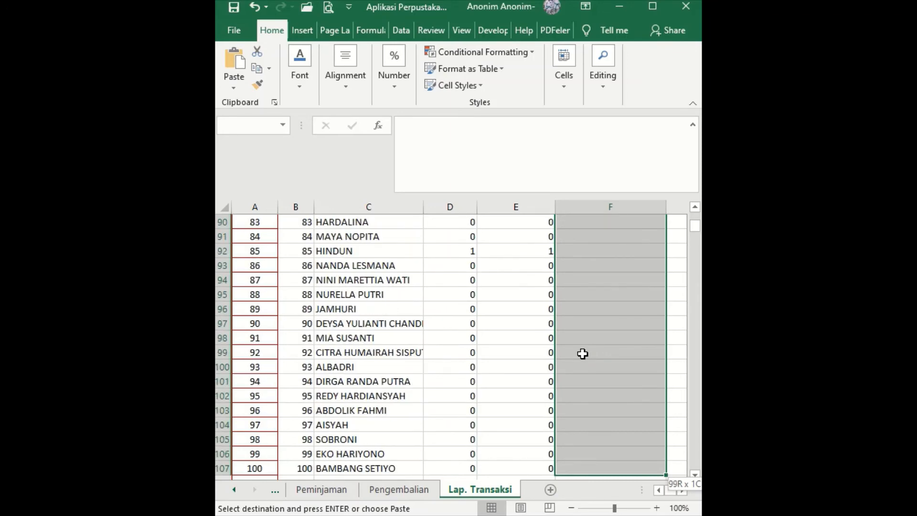
key("shift+Down")
key("shift+Down")
key("shift+Down")
key("shift+Down")
key("shift+Down")
key("shift+Down")
key("shift+Down")
key("shift+Down")
key("shift+Down")
key("shift+Down")
key("shift+Down")
key("shift+Down")
key("shift+Down")
key("shift+Down")
key("shift+Down")
key("shift+Down")
key("shift+Down")
key("shift+Down")
key("shift+Down")
key("shift+Down")
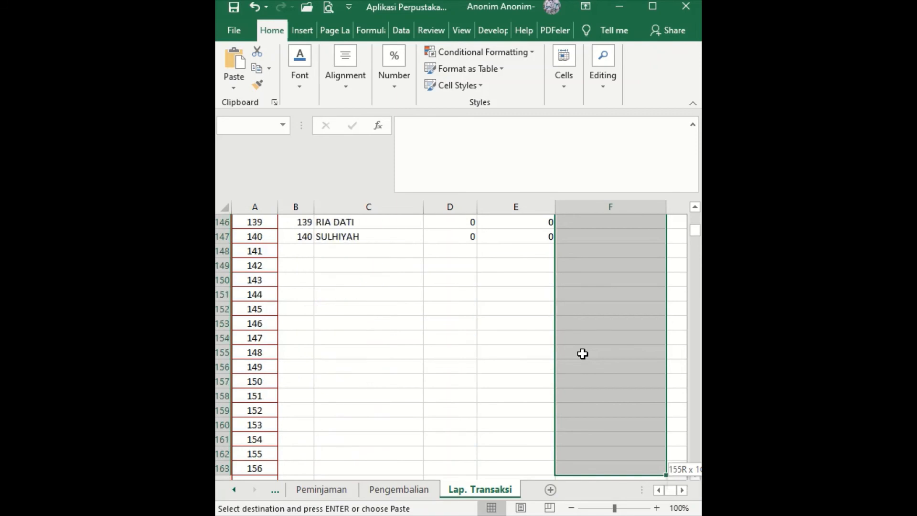
key("shift+Up")
key("shift+Up")
key("shift+Up")
key("shift+Up")
key("shift+Up")
key("shift+Up")
key("shift+Up")
key("shift+Up")
key("shift+Up")
key("shift+Up")
key("shift+Up")
key("shift+Up")
key("shift+Up")
key("shift+Up")
key("shift+Up")
key("shift+Up")
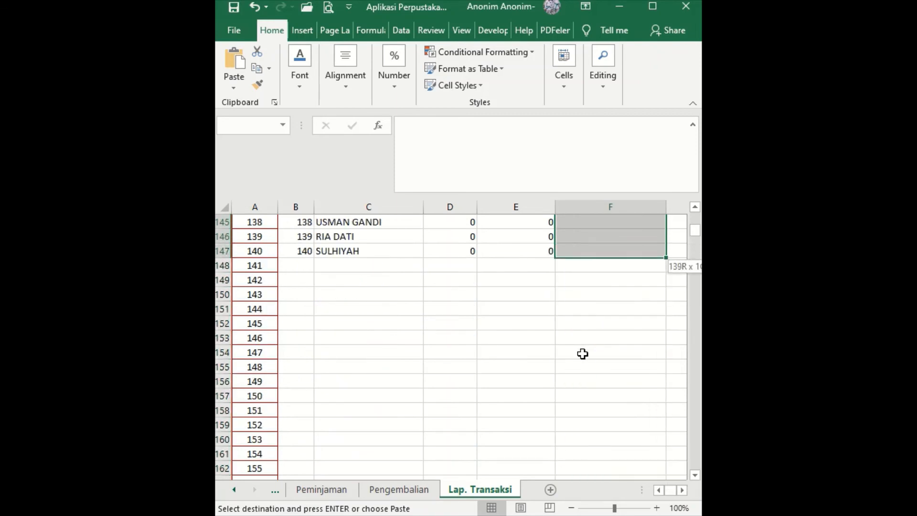
key("ctrl+v")
Step: Review the filled Belum Mengembalikan column and inspect the formulas in F10 and F63
left_click(582, 353)
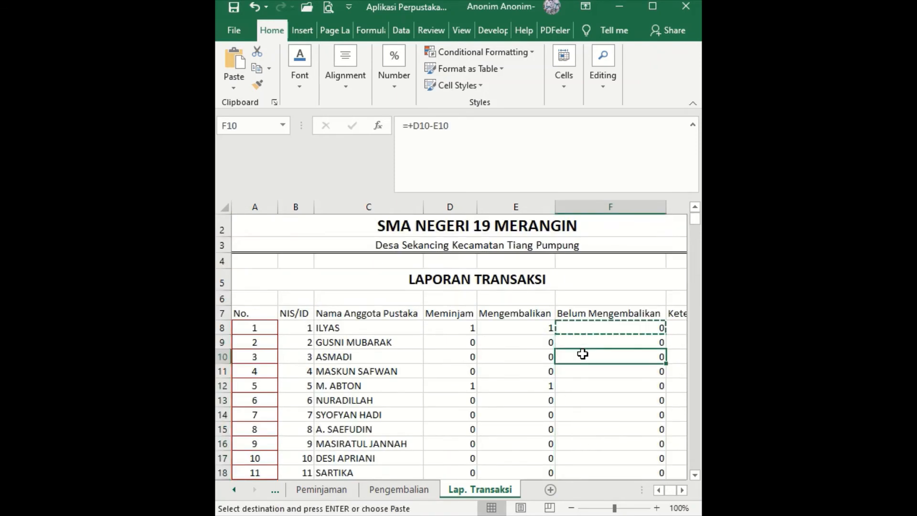
scroll(612, 412, "down", 8)
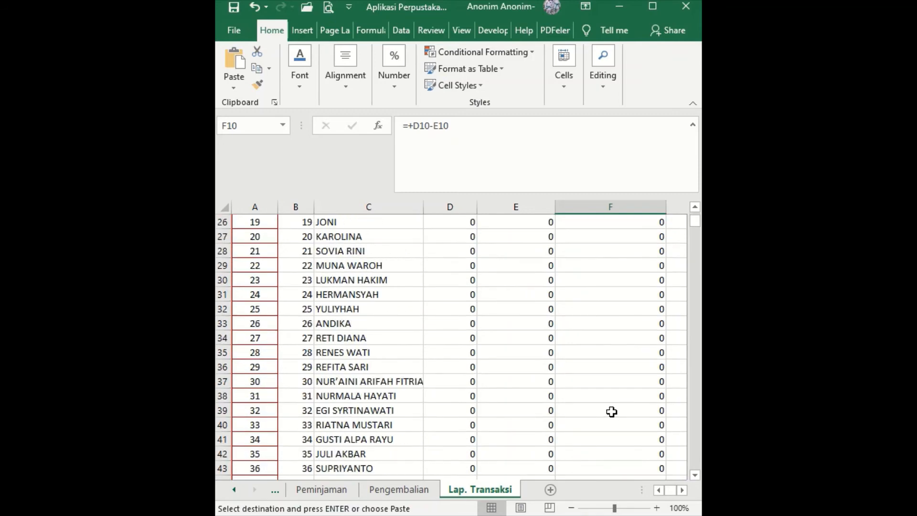
scroll(611, 411, "down", 7)
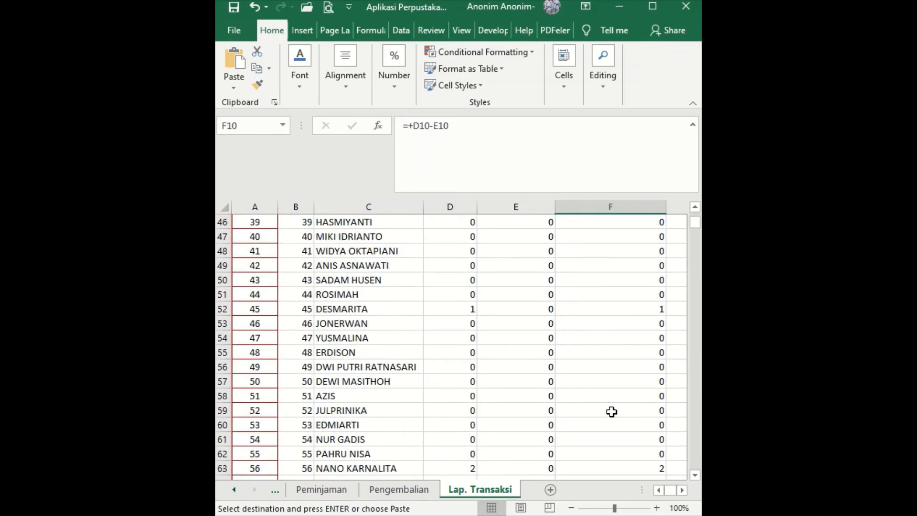
left_click(620, 466)
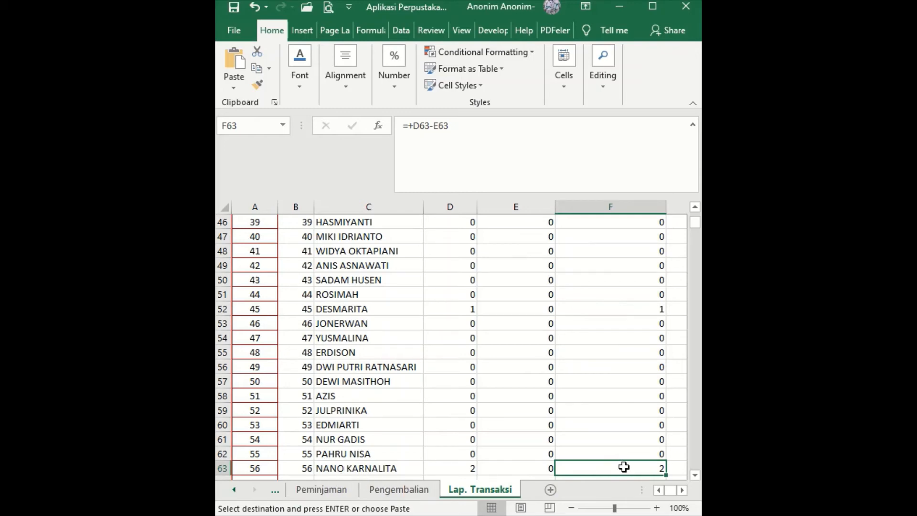
Step: Examine the recorded returns at the start of the Pengembalian sheet, including the Tgl Kembali dates in A8:A16
left_click(400, 492)
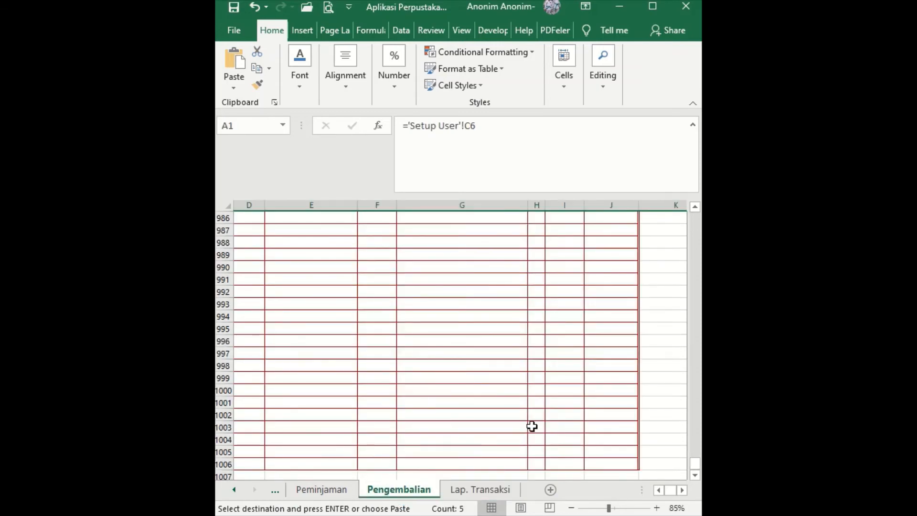
key("ctrl+Home")
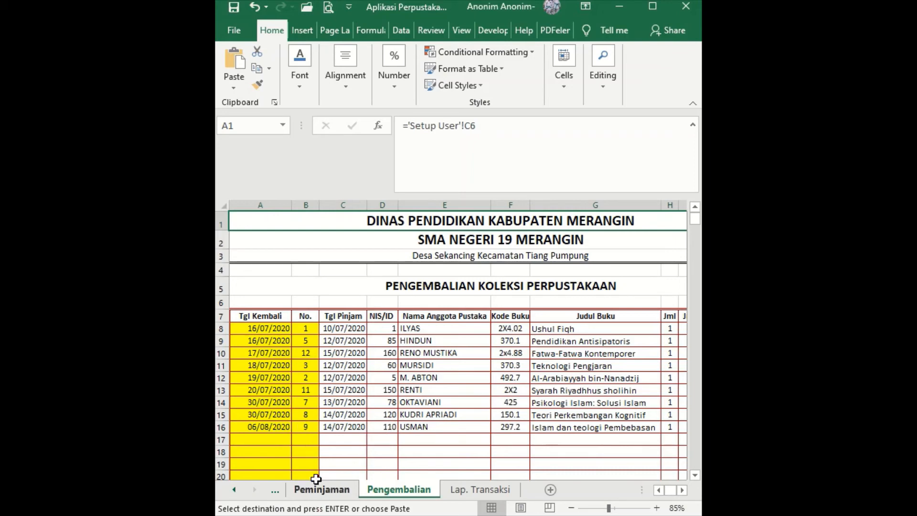
left_click(315, 427)
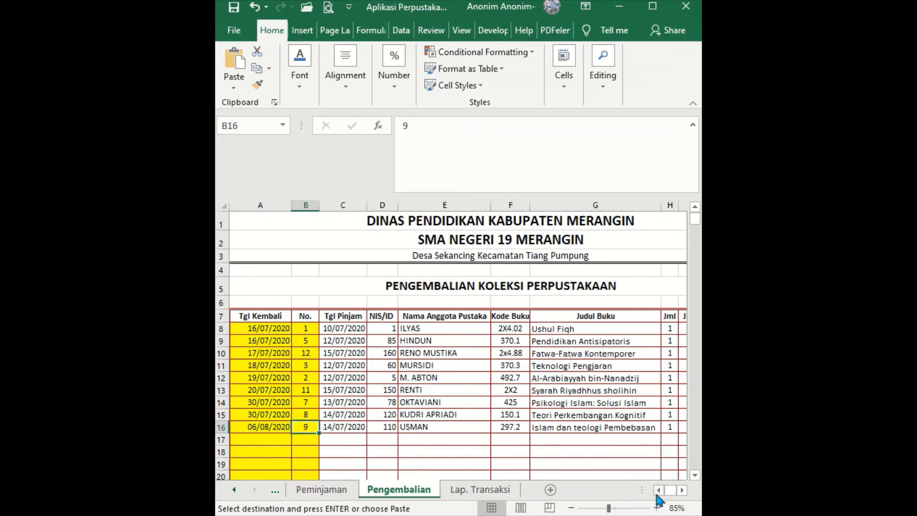
left_click(256, 426)
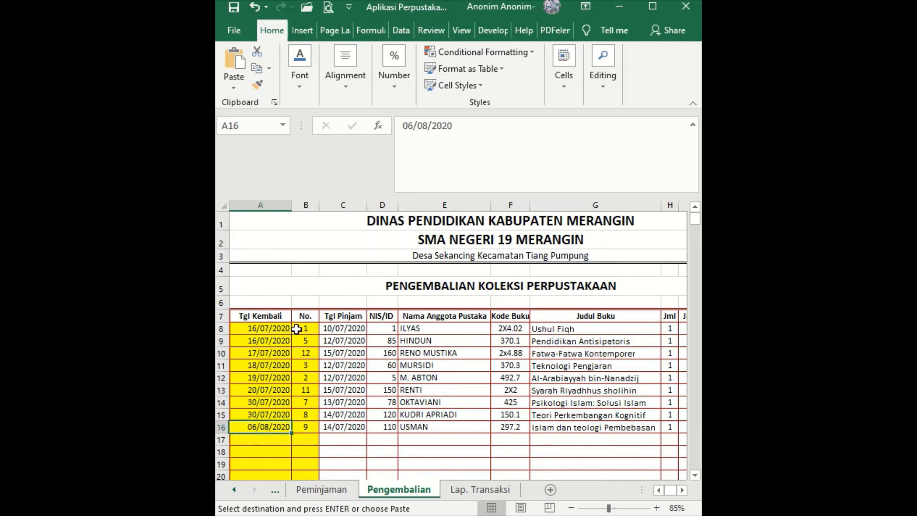
left_click_drag(266, 328, 254, 424)
Step: Examine the borrowers' NIS/ID entries in C8:C16 of the Peminjaman sheet and the one for loan No. 10 in C17
left_click(322, 491)
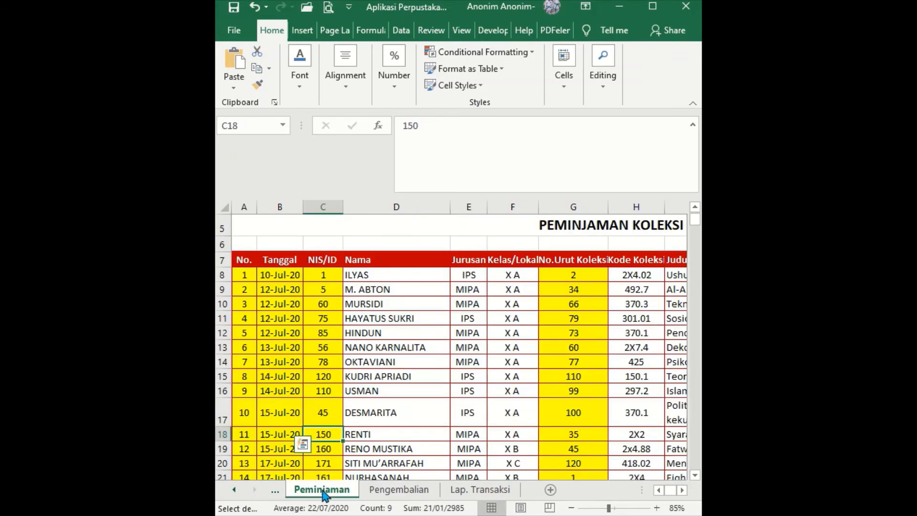
left_click(326, 276)
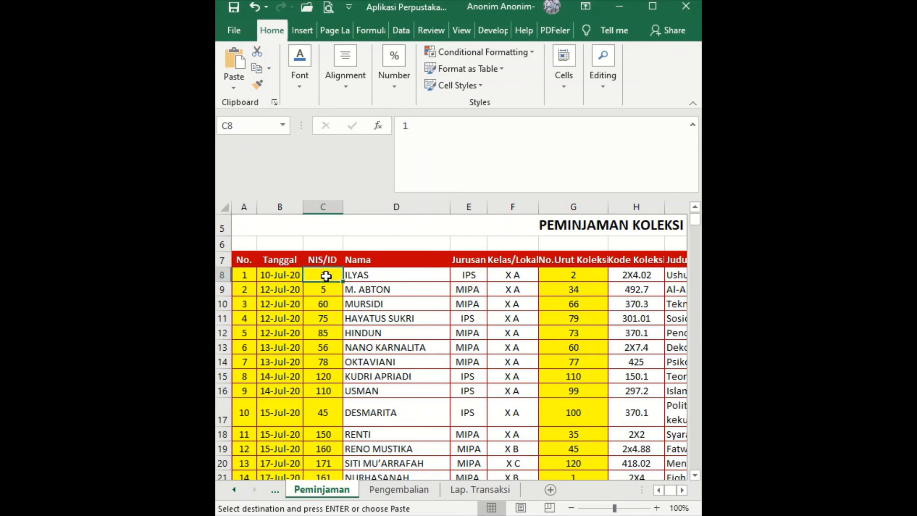
left_click_drag(326, 276, 317, 391)
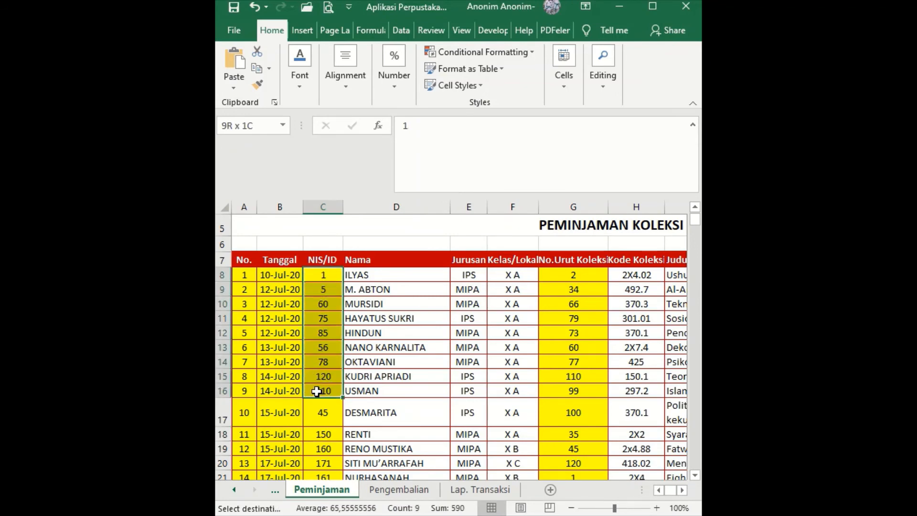
left_click_drag(318, 392, 317, 395)
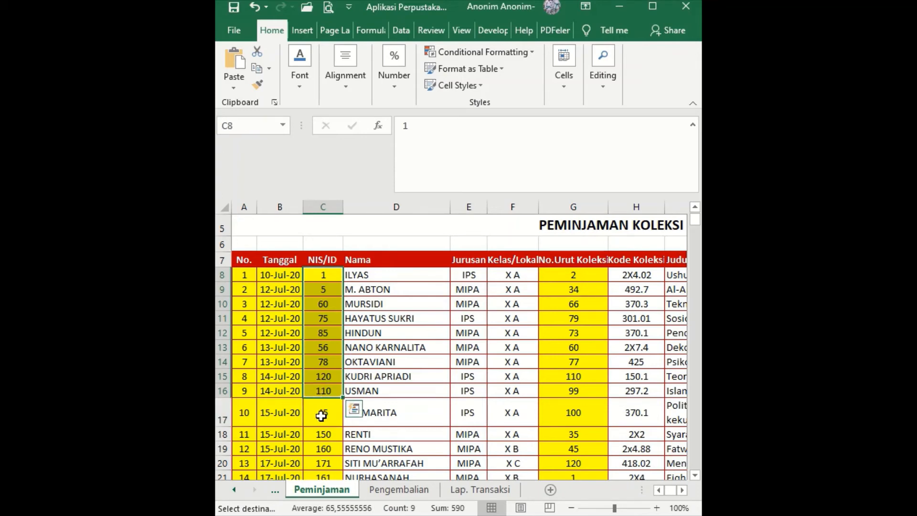
left_click(321, 416)
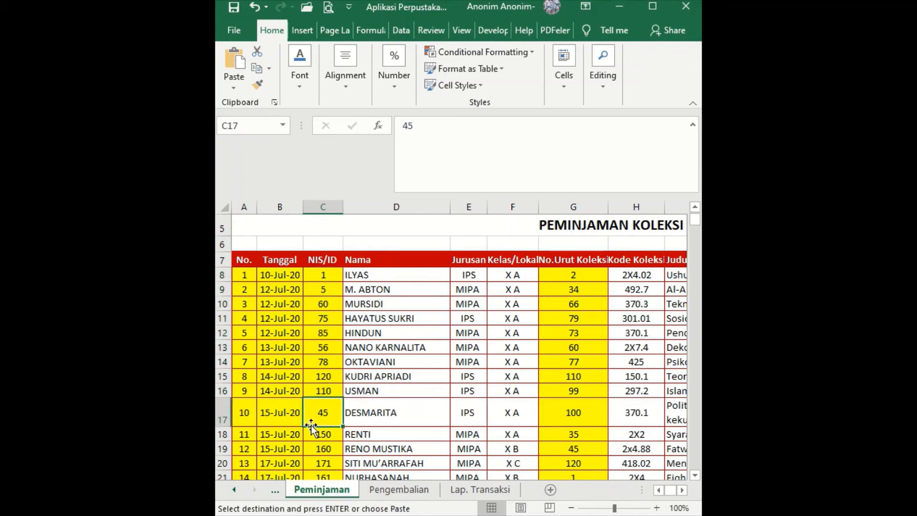
Step: Check the borrowed, returned and not-yet-returned cells of the member with NIS/ID 45 in row 52 of Lap. Transaksi
left_click(479, 492)
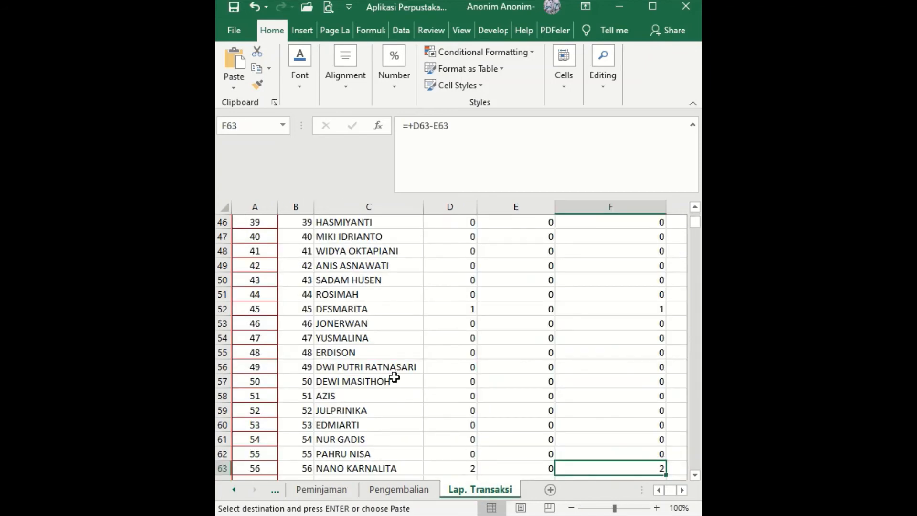
left_click(345, 308)
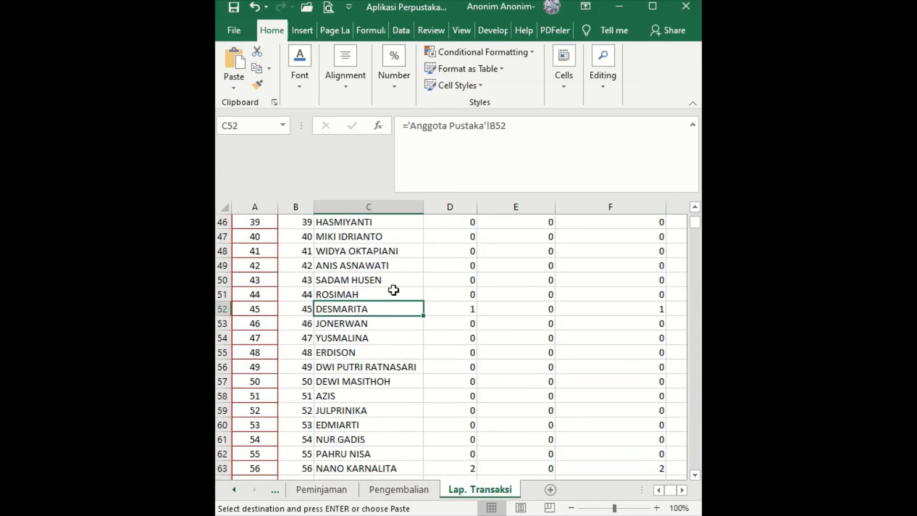
key("Right")
key("Right")
key("Right")
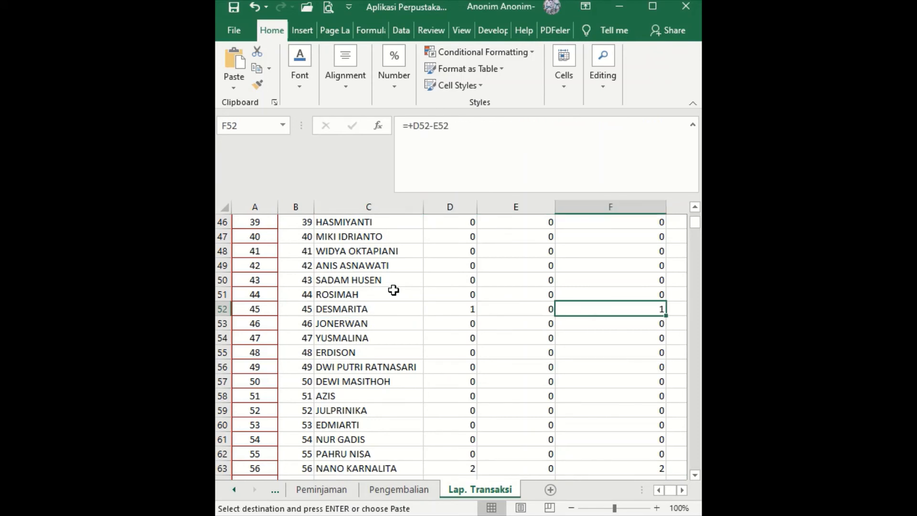
key("Left")
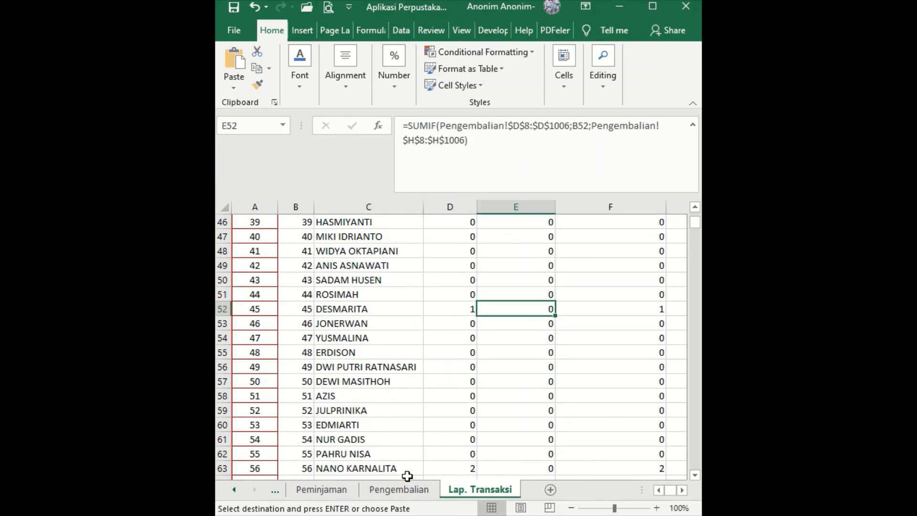
Step: Enter 19 Juli 2020 as the Tgl Kembali in A17, the first empty row of the Pengembalian sheet
left_click(399, 489)
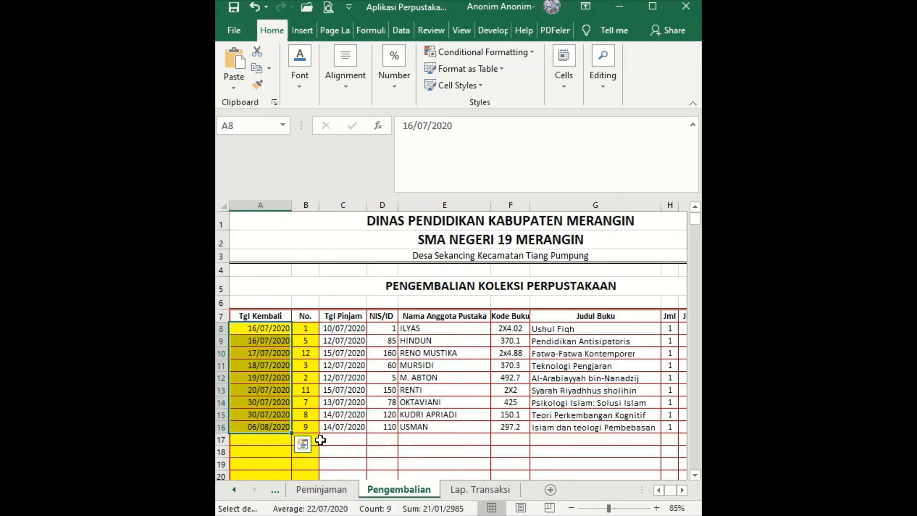
left_click(322, 439)
left_click(266, 438)
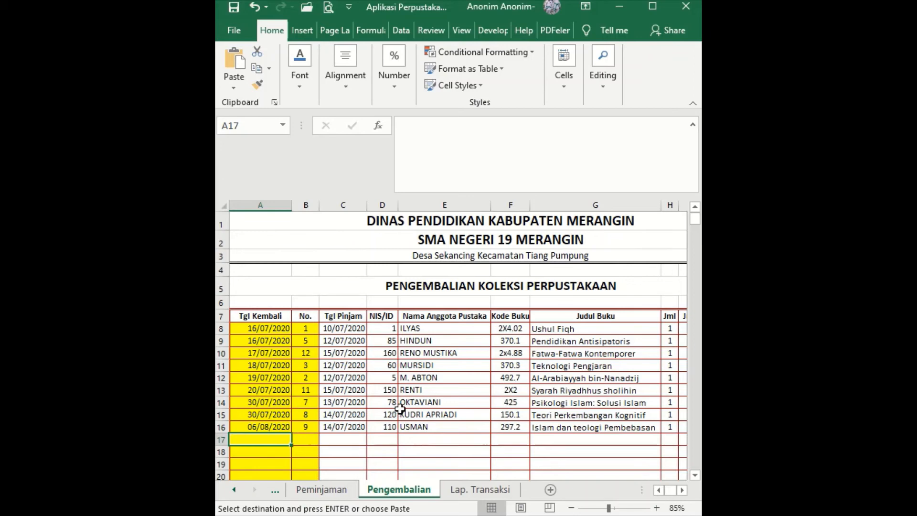
type("1")
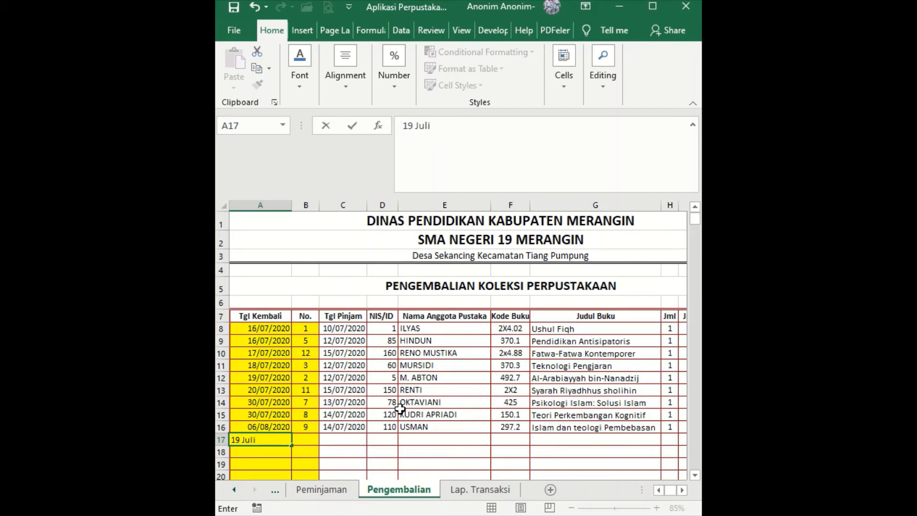
type("9 Juli 2020")
key("Tab")
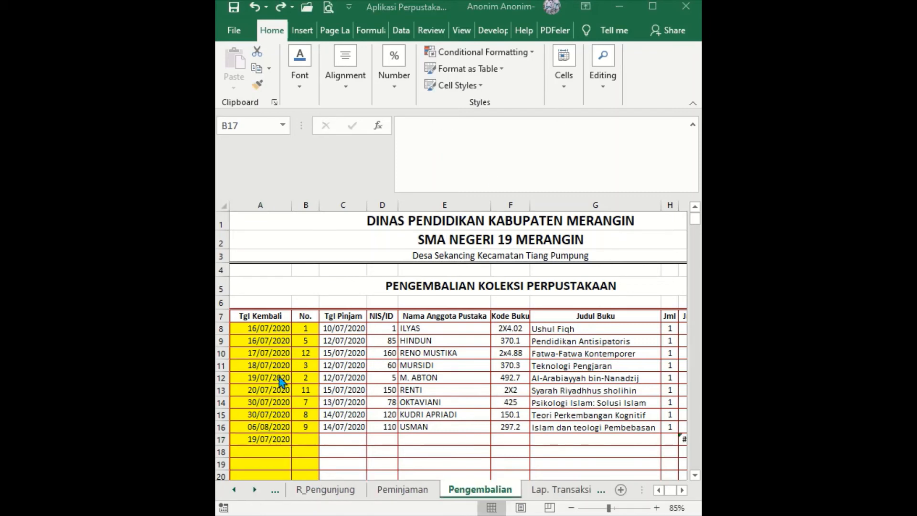
Step: Enter loan No. 10 in B17 of Pengembalian and check its effect on row 52 of Lap. Transaksi
left_click(307, 439)
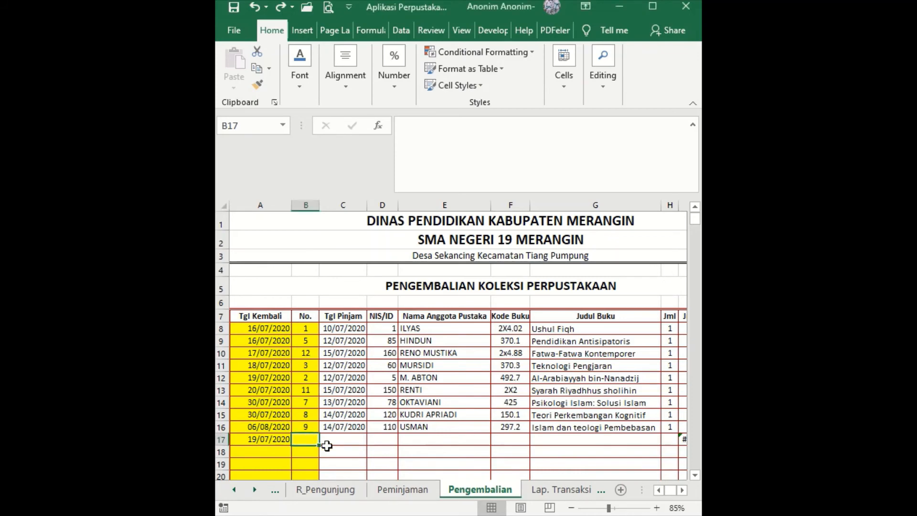
type("10")
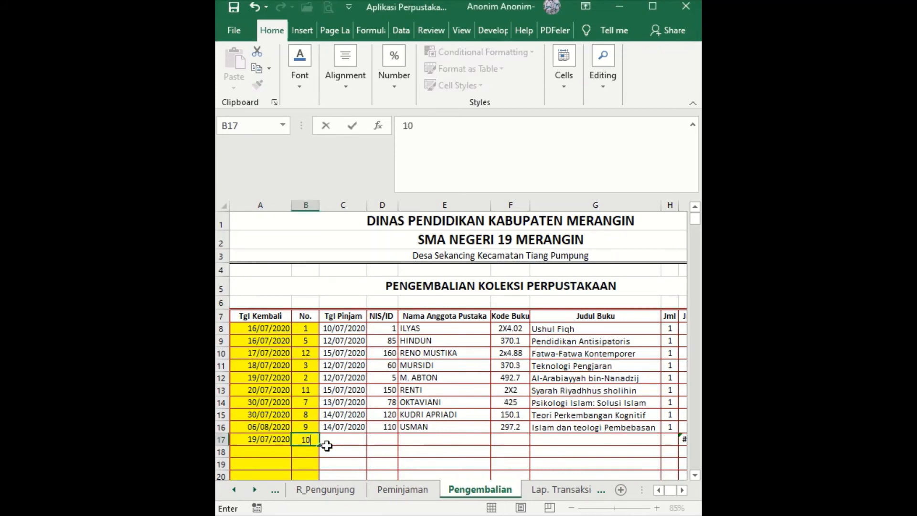
key("Tab")
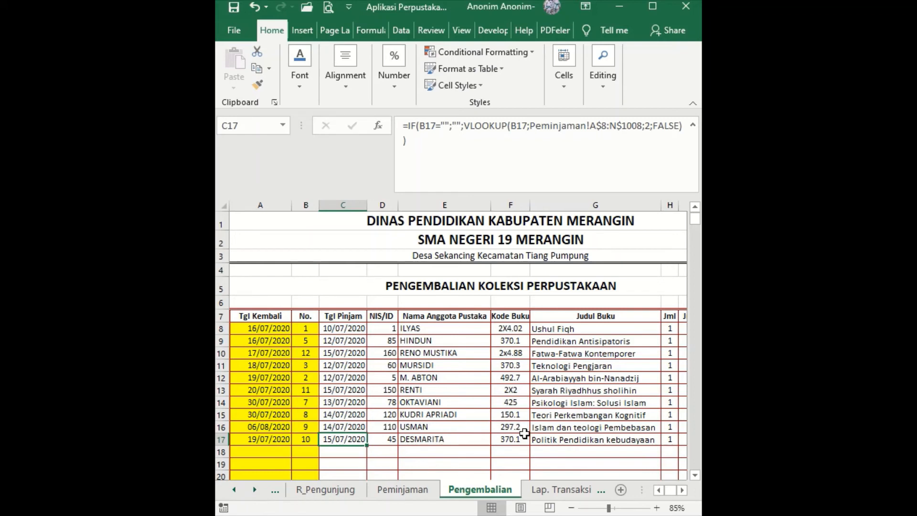
left_click(569, 488)
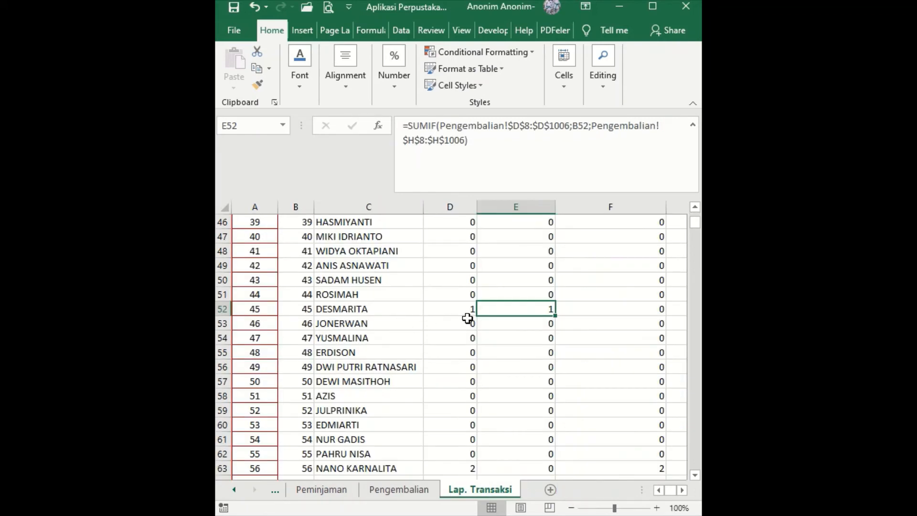
left_click(584, 308)
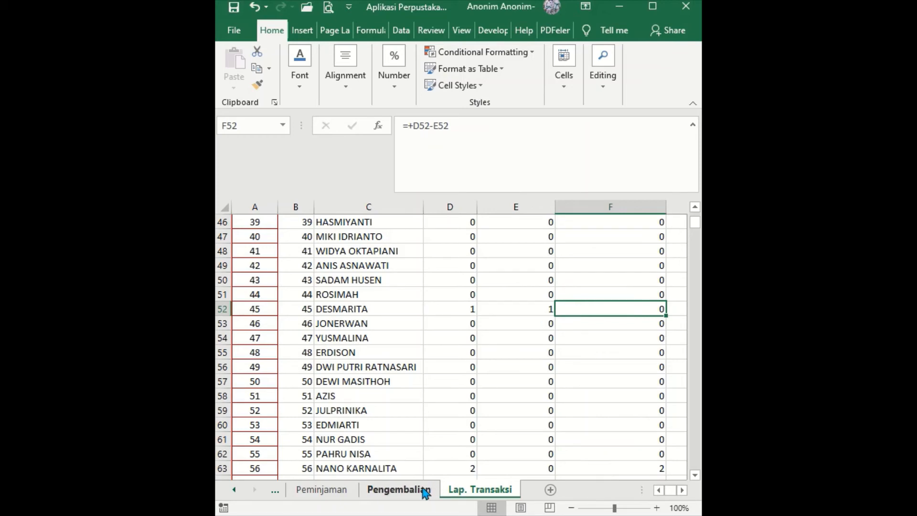
Step: Clear the test loan number from B17 on the Pengembalian sheet
left_click(400, 496)
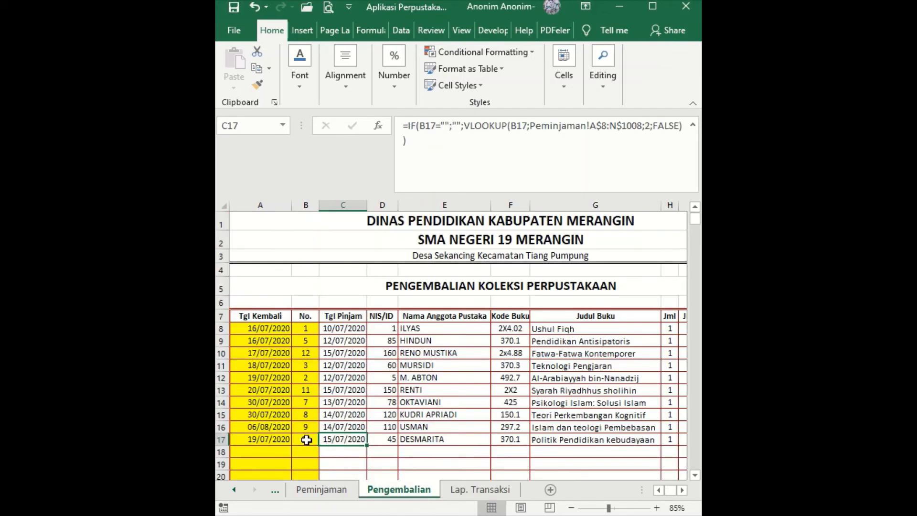
left_click(306, 439)
key("Delete")
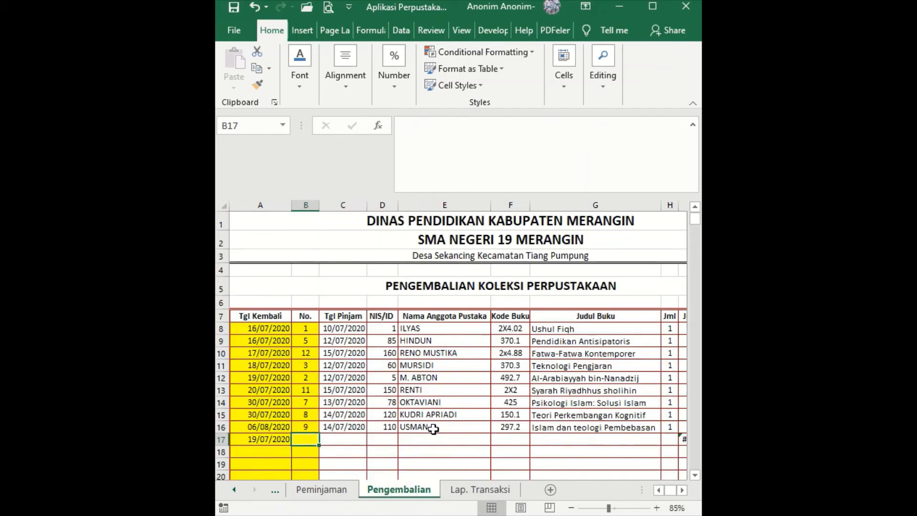
Step: Review the borrowed, returned and not-yet-returned formulas in D52, E52 and F52 of Lap. Transaksi with the test return removed
left_click(480, 489)
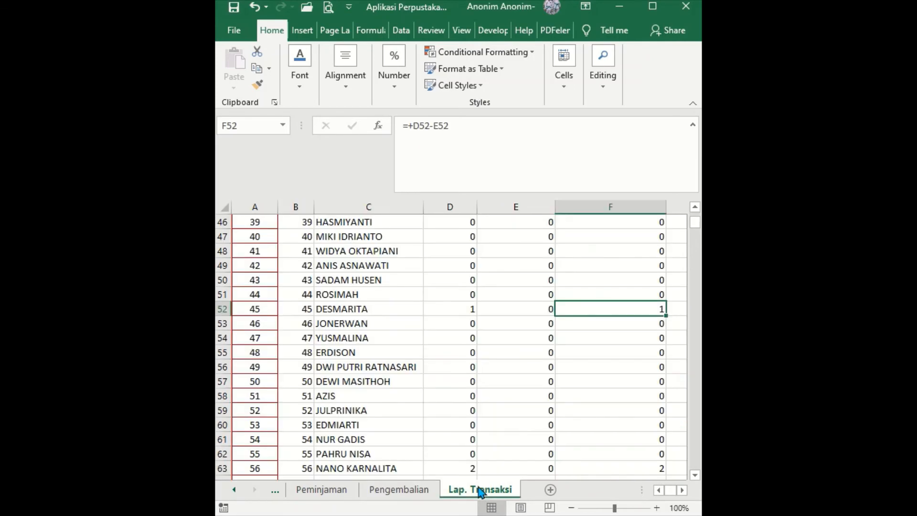
left_click(382, 310)
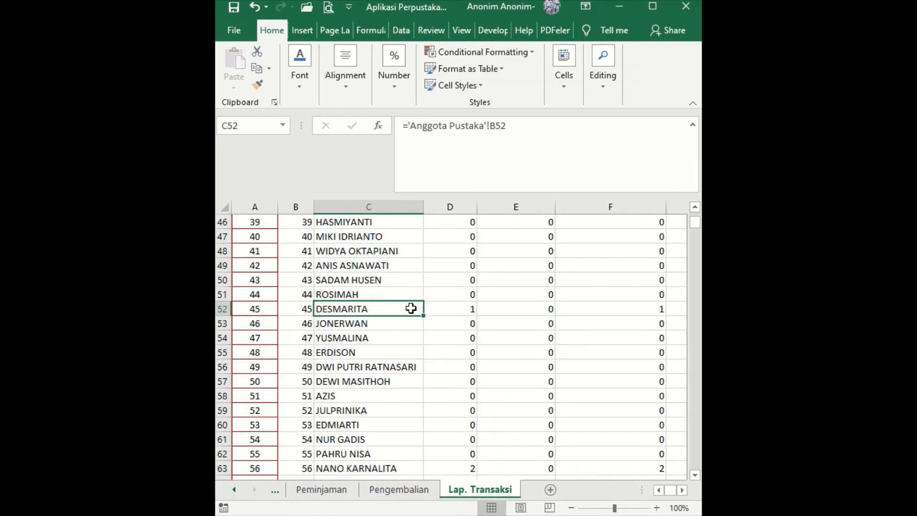
left_click(473, 309)
left_click(652, 307)
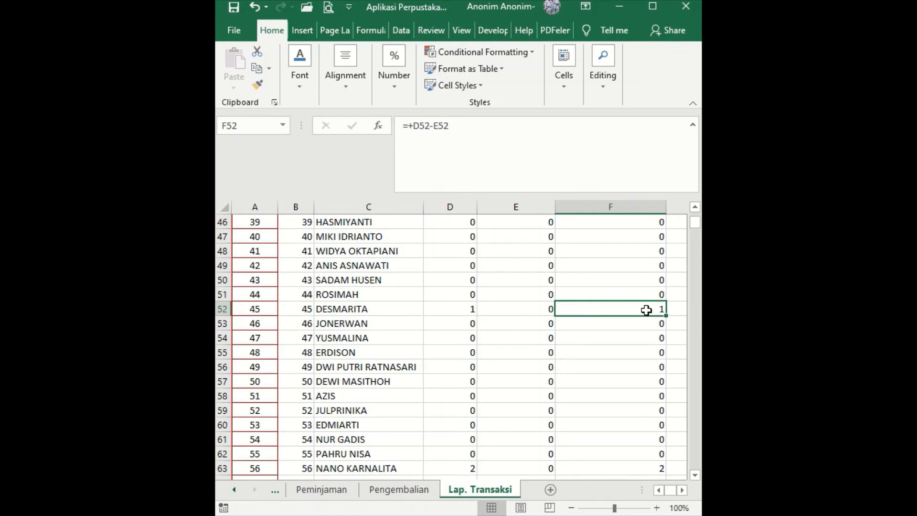
left_click(467, 311)
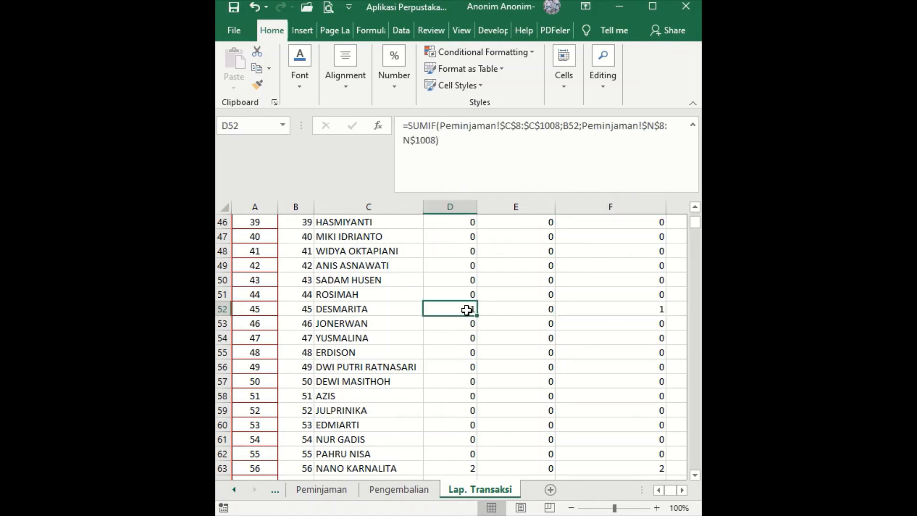
left_click(530, 307)
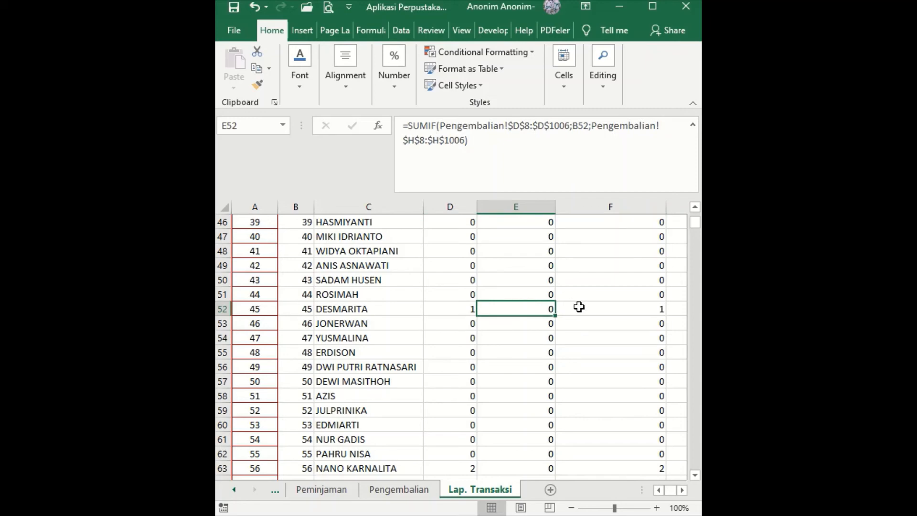
left_click(616, 310)
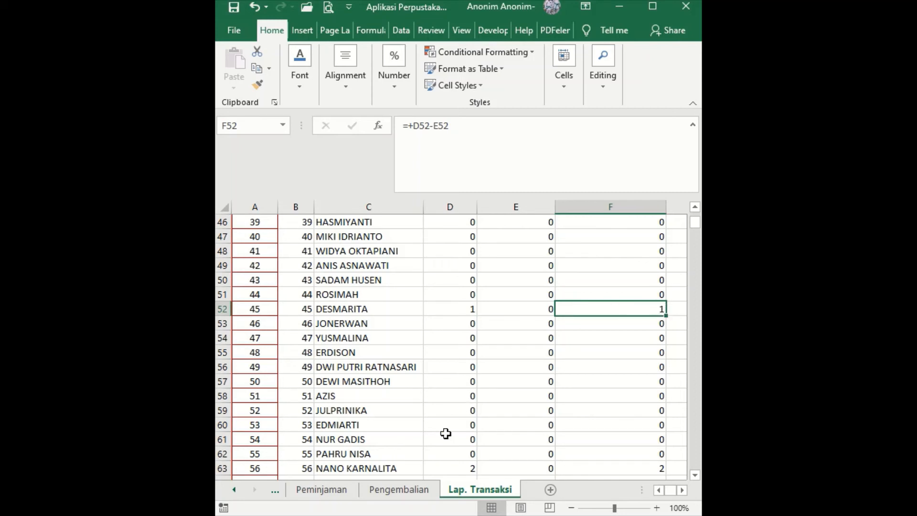
Step: Look up the loan of NIS/ID 45 in Peminjaman, enter its No. 10 in B17 of Pengembalian, and check row 52 of Lap. Transaksi
left_click(375, 492)
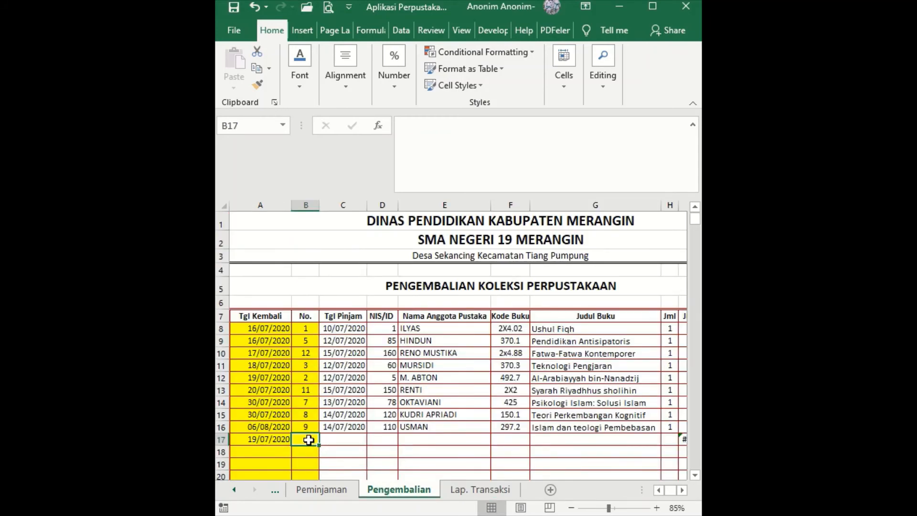
left_click(321, 490)
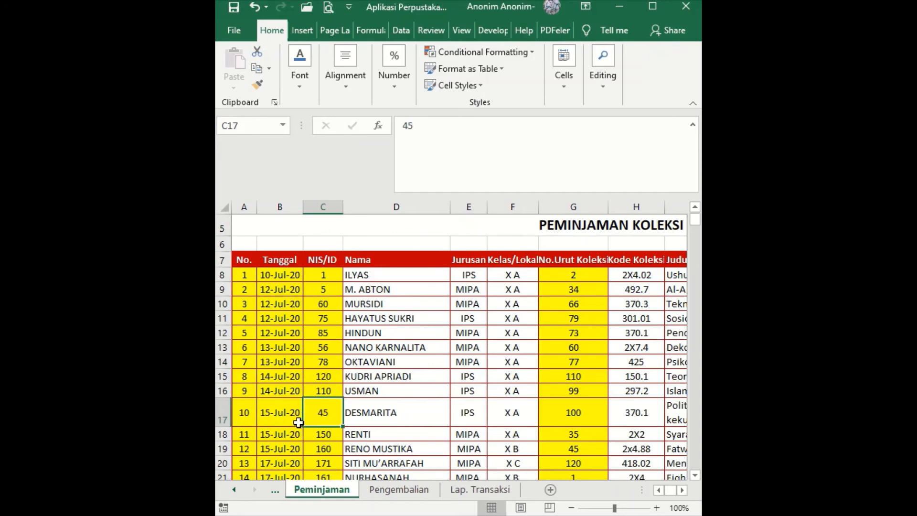
left_click(407, 495)
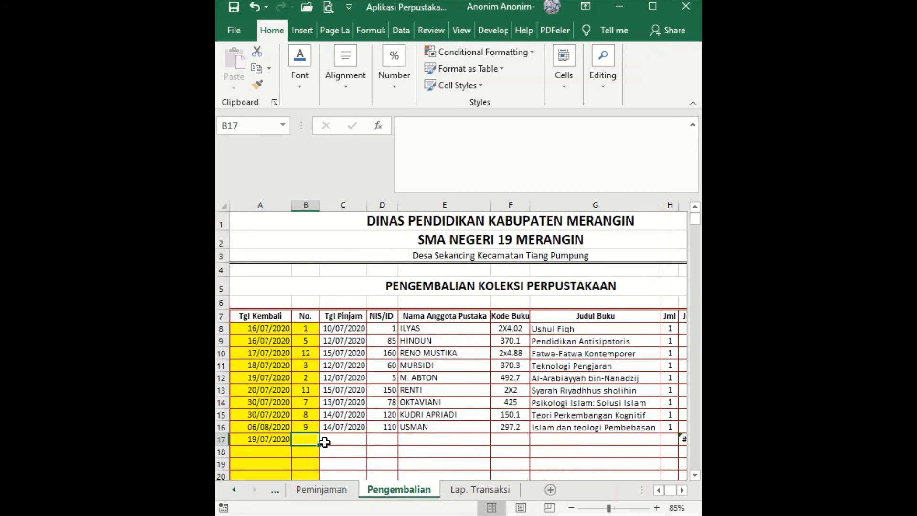
type("10")
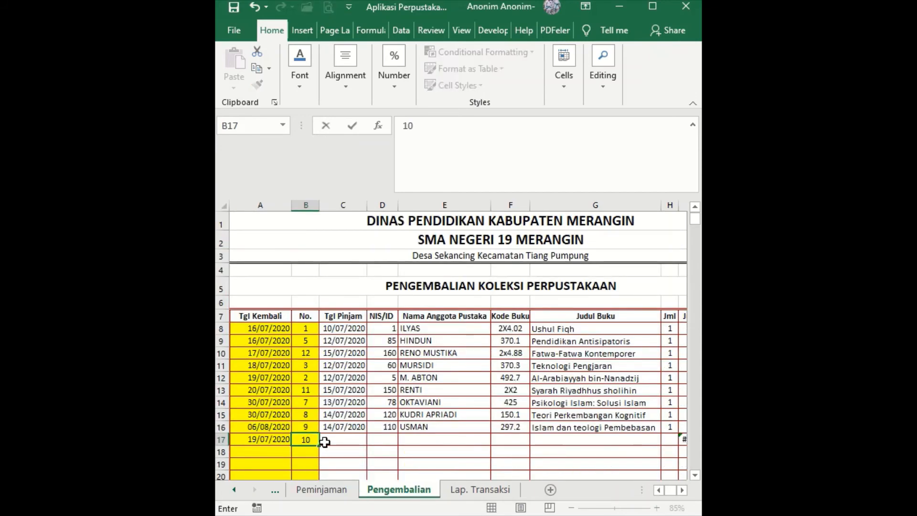
left_click(324, 441)
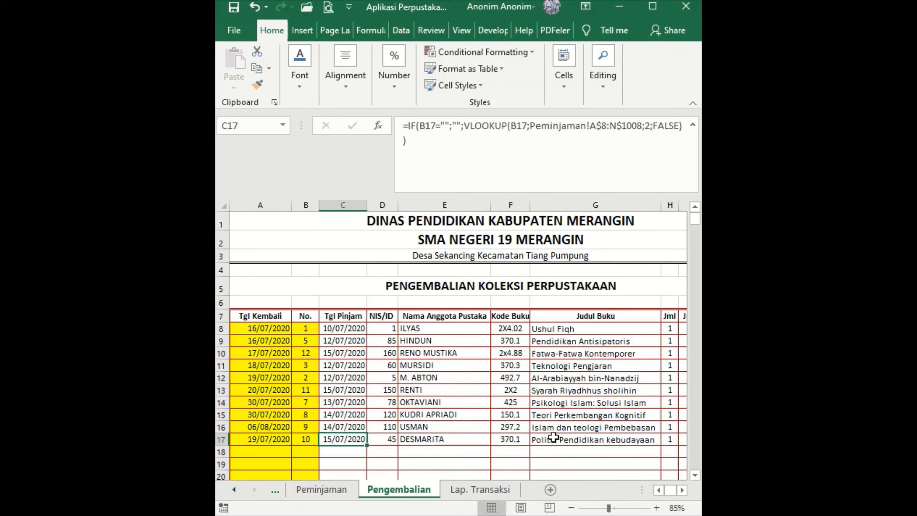
left_click(482, 492)
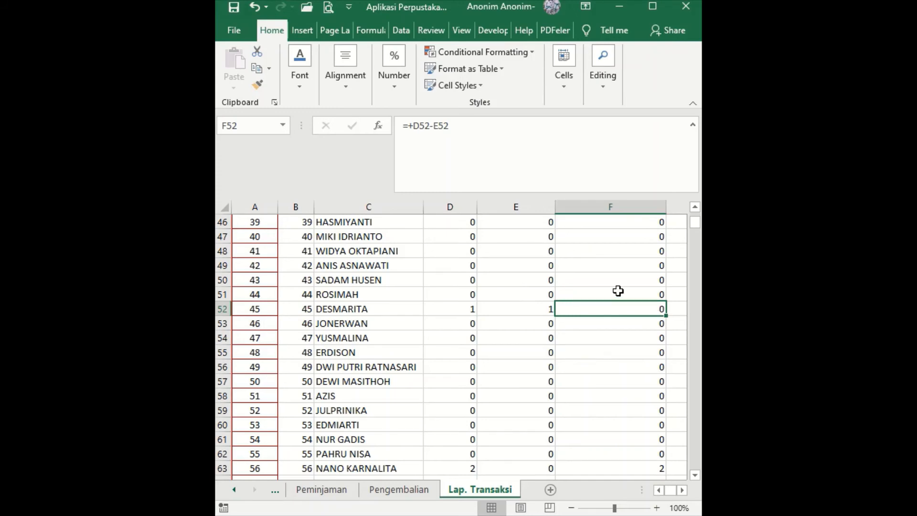
Step: Put the formula =IF(F10=0;"";"belum mengembalikan") into G8, the first Keterangan cell of Lap. Transaksi
scroll(618, 289, "up", 15)
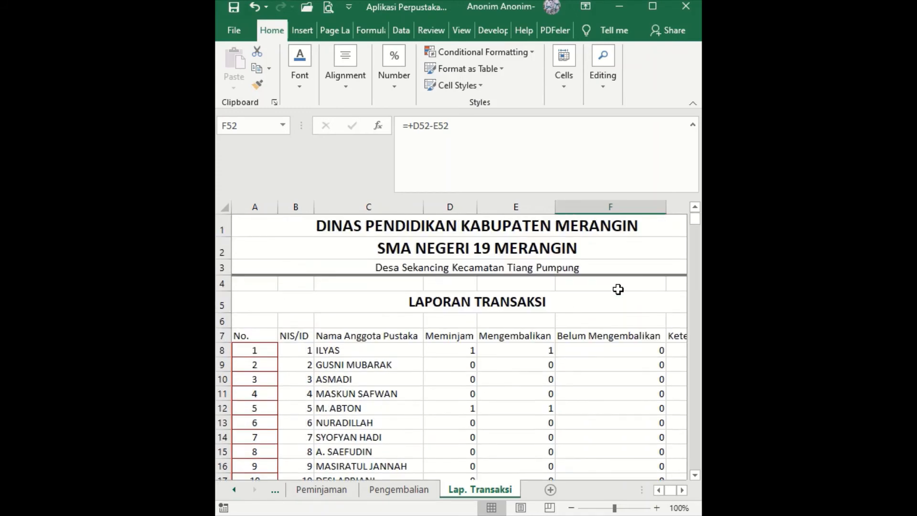
left_click(612, 350)
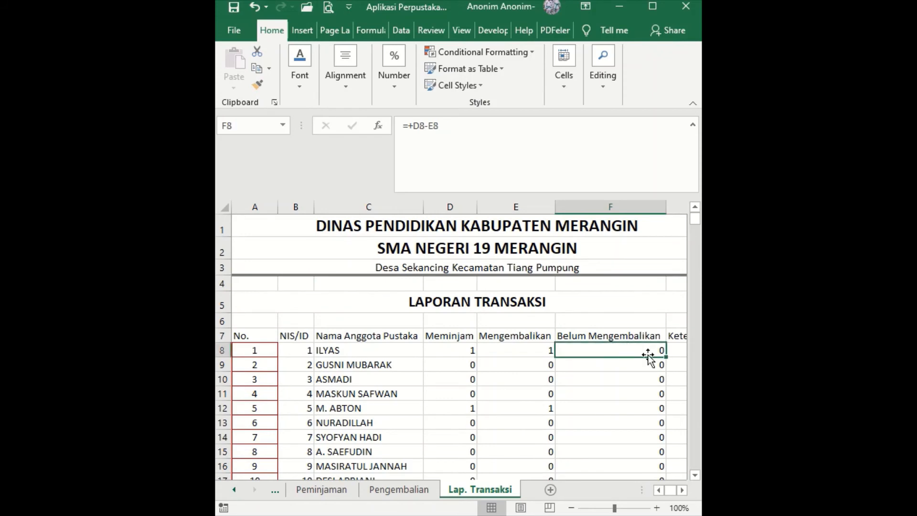
key("Right")
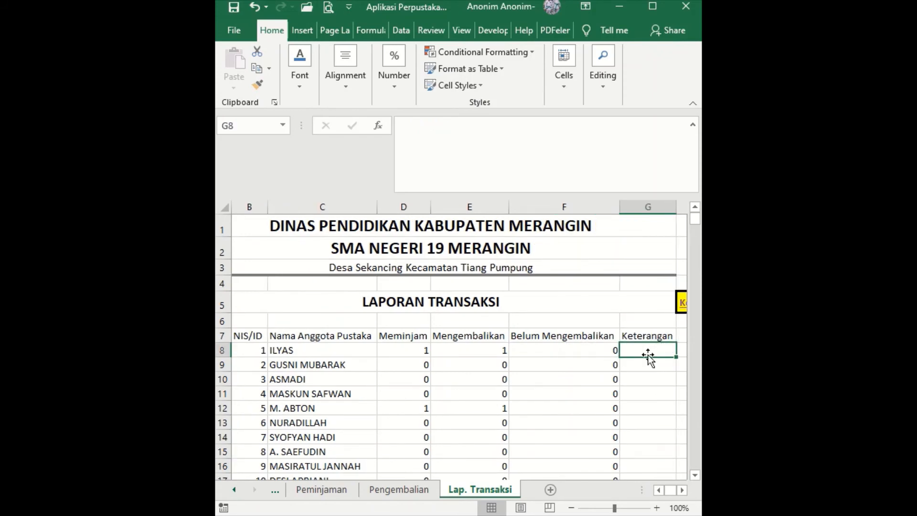
key("Left")
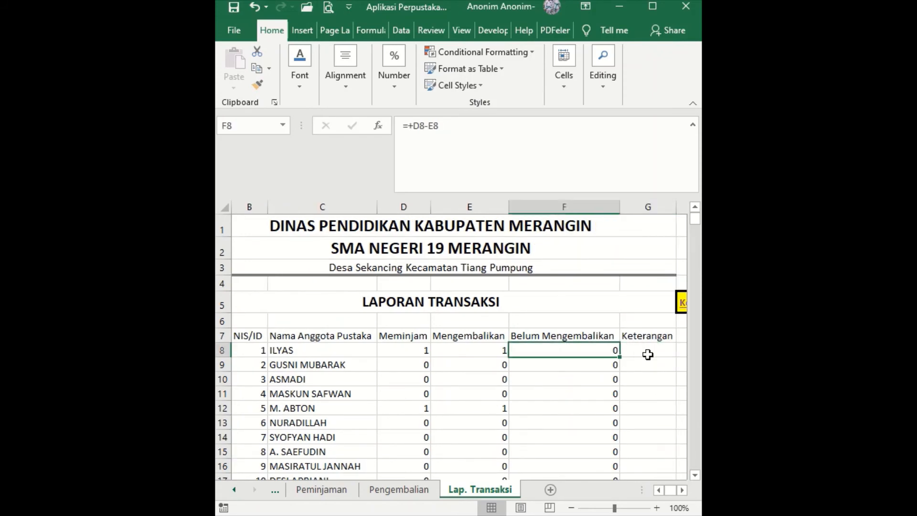
left_click(647, 354)
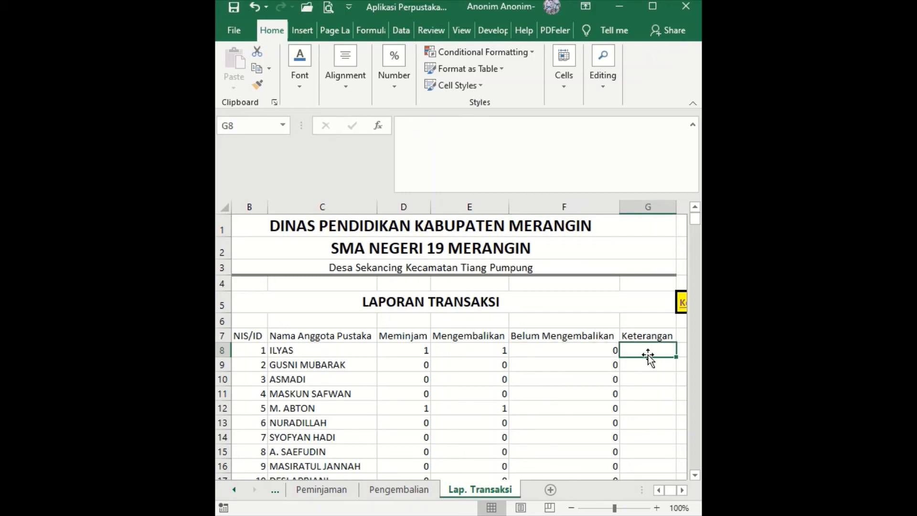
key("alt+Tab")
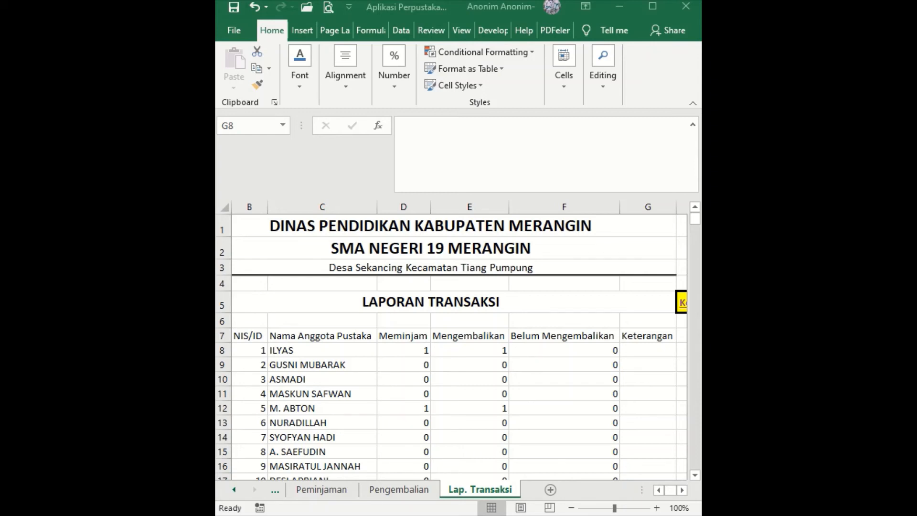
left_click(656, 351)
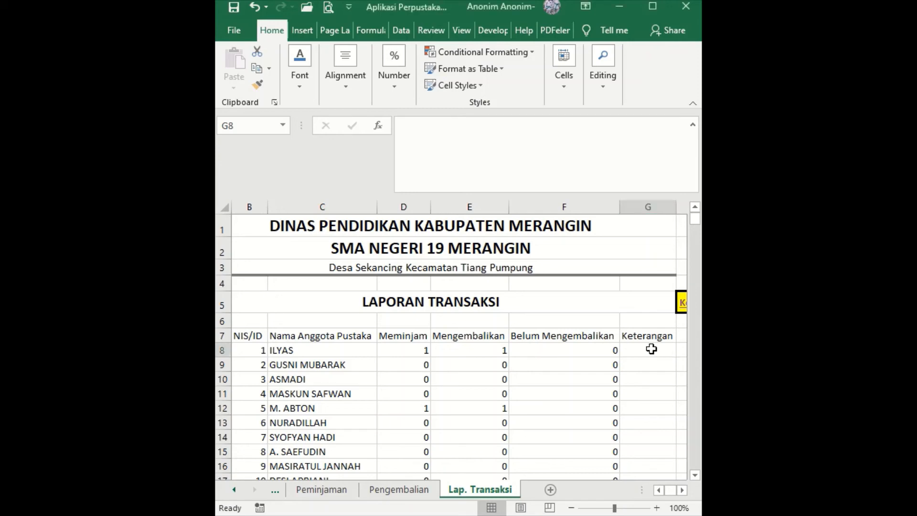
left_click(564, 144)
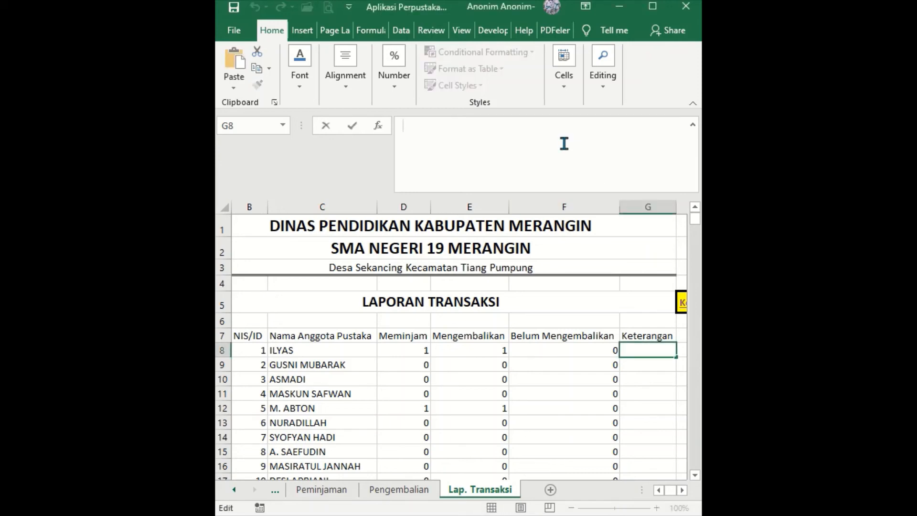
type("=IF(F10=0;\"\";\"belum mengembalikan\")")
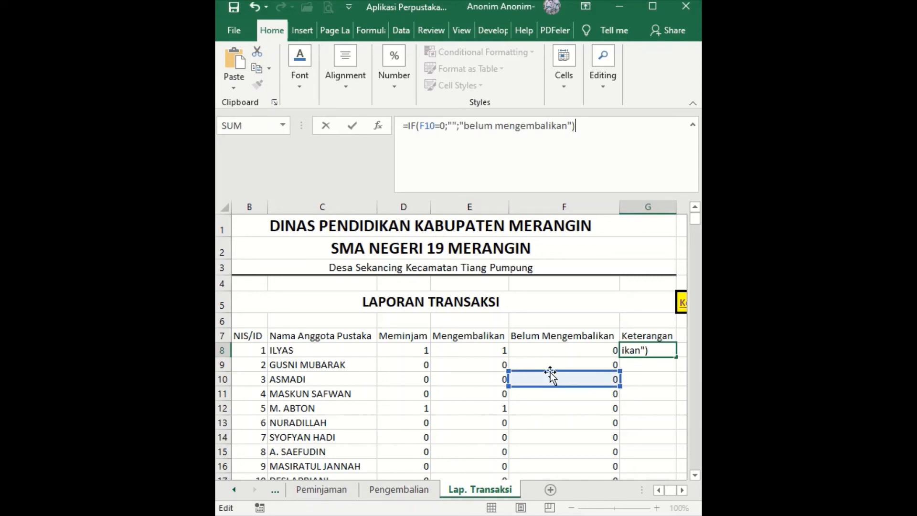
Step: Point the G8 formula's condition at F8, so it reads =IF(F8=0;"";"belum mengembalikan"), and commit it
mouse_move(551, 373)
left_mouse_down()
mouse_move(547, 351)
mouse_move(543, 358)
left_mouse_up()
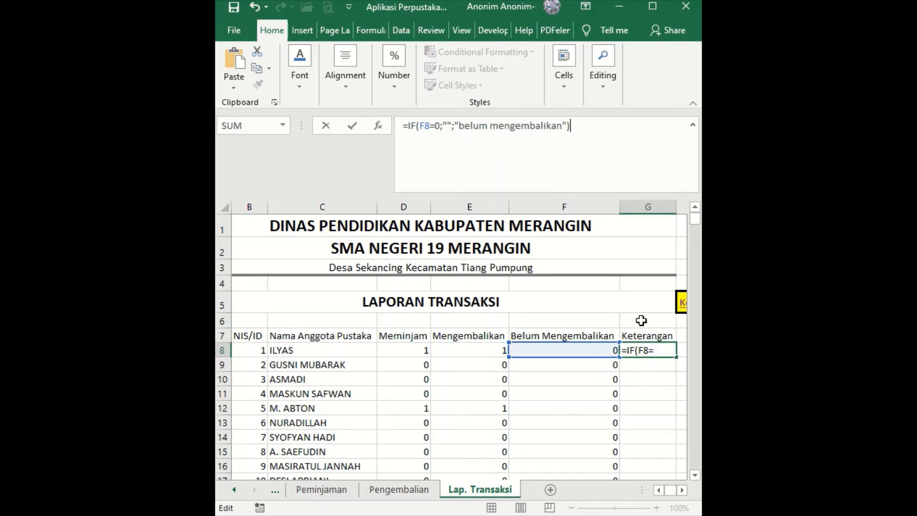
left_click_drag(460, 129, 561, 127)
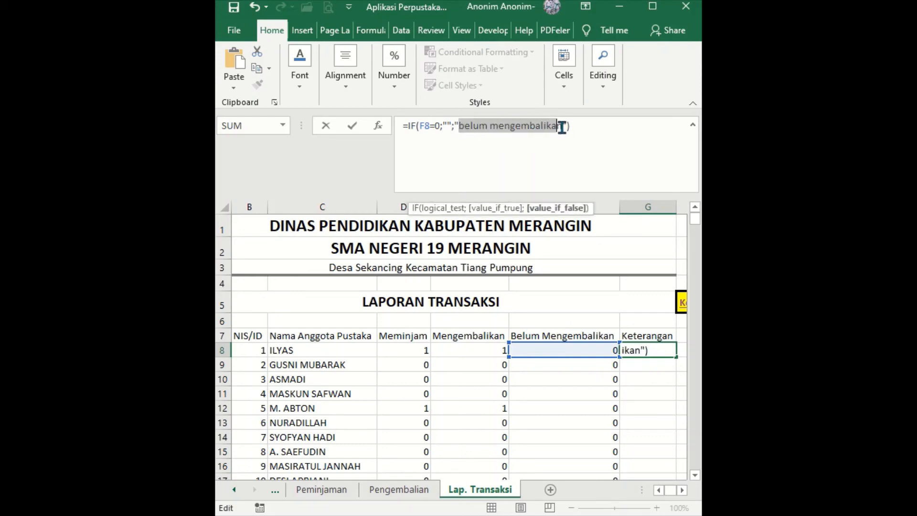
key("Return")
key("Up")
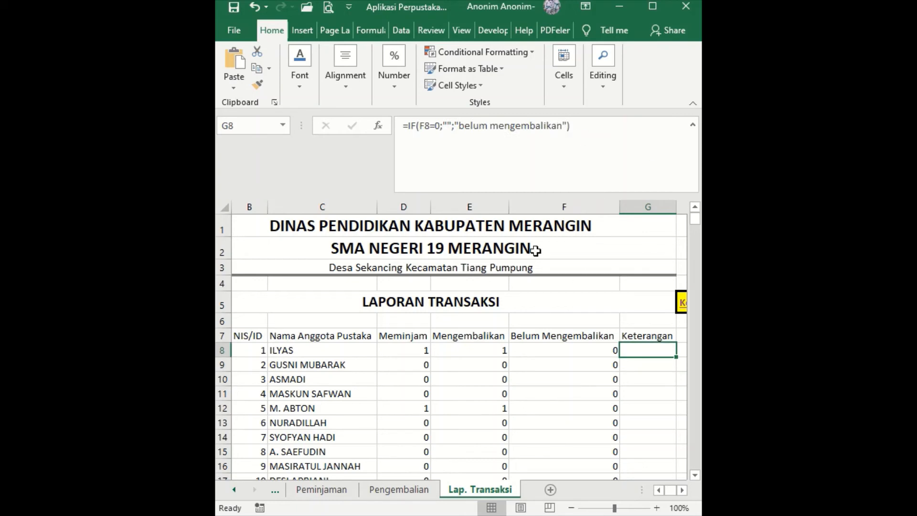
left_click(429, 127)
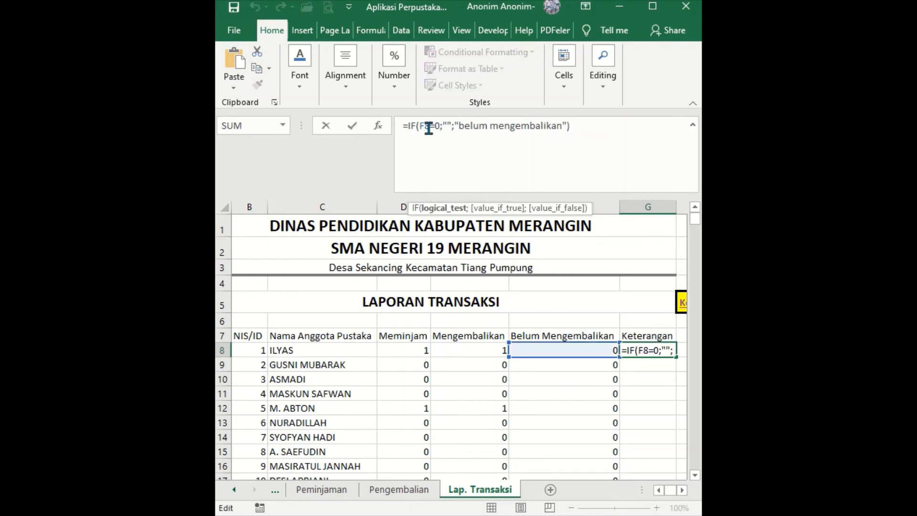
key("Escape")
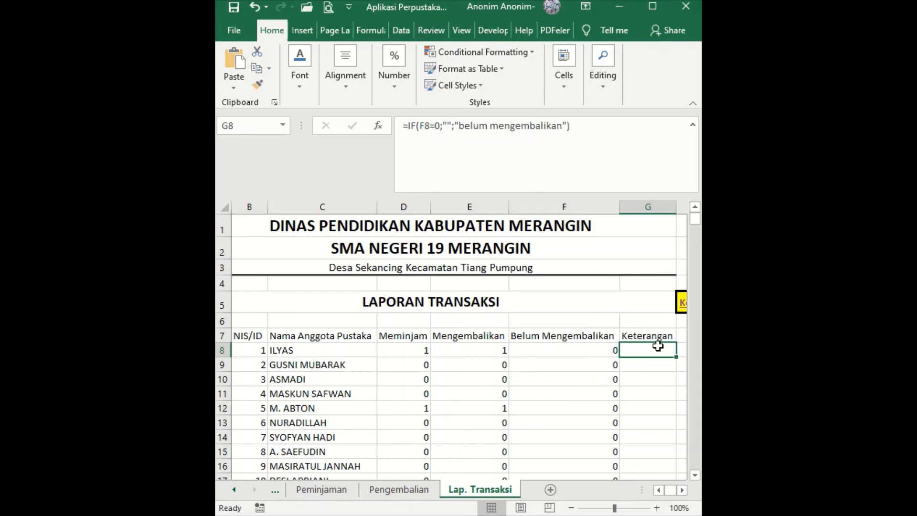
Step: Copy the Keterangan formula from G8 to G9:G147, down to the last member row
key("ctrl+c")
left_click(648, 365)
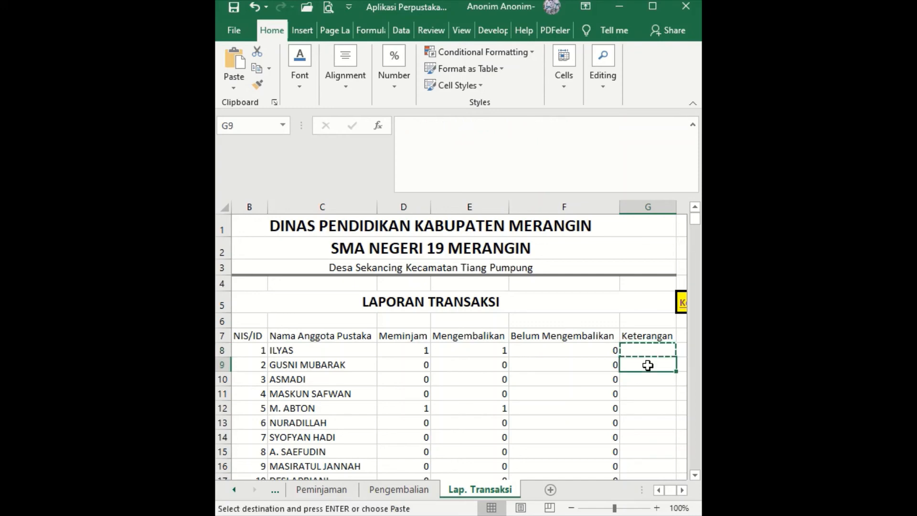
mouse_move(696, 224)
left_mouse_down()
mouse_move(697, 348)
mouse_move(698, 225)
mouse_move(697, 235)
left_mouse_up()
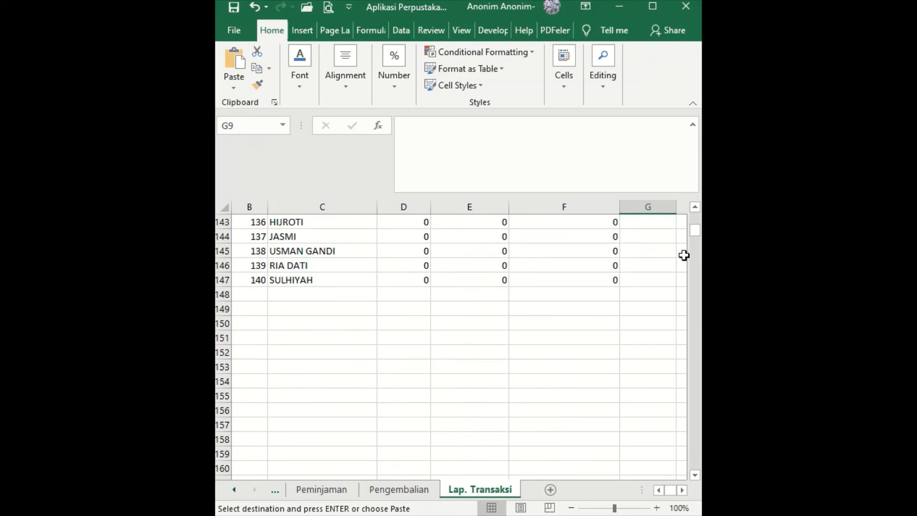
left_click(649, 280, "shift")
key("ctrl+v")
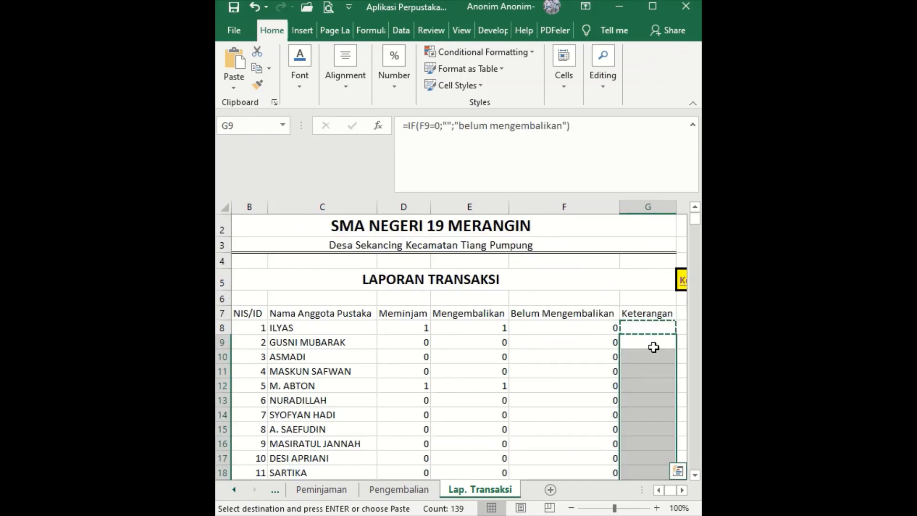
Step: Check the Keterangan entry of the member with NIS/ID 56 in row 63 and autofit column G to its text
scroll(649, 335, "down", 4)
scroll(648, 331, "down", 12)
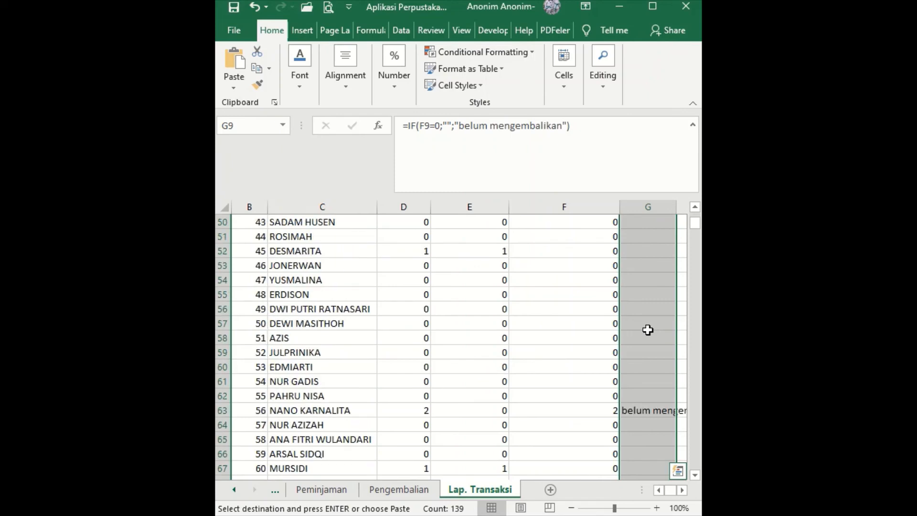
scroll(648, 330, "down", 1)
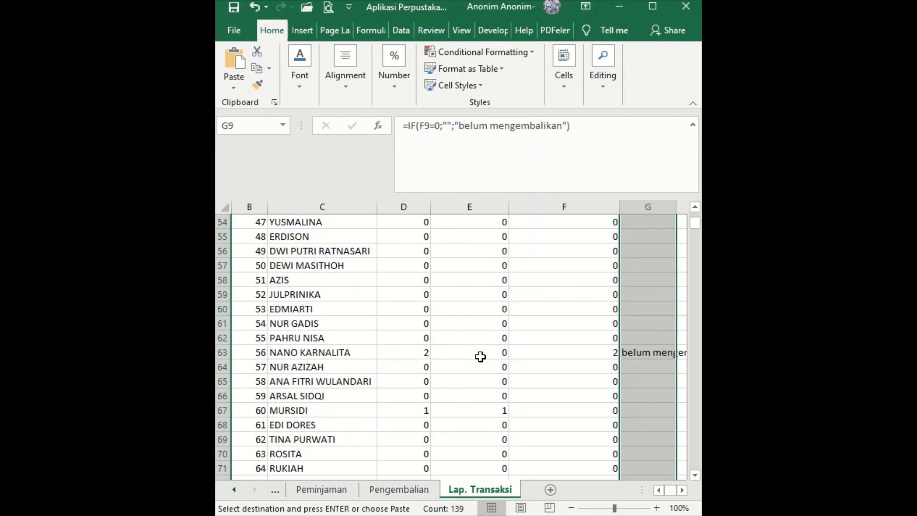
left_click(595, 353)
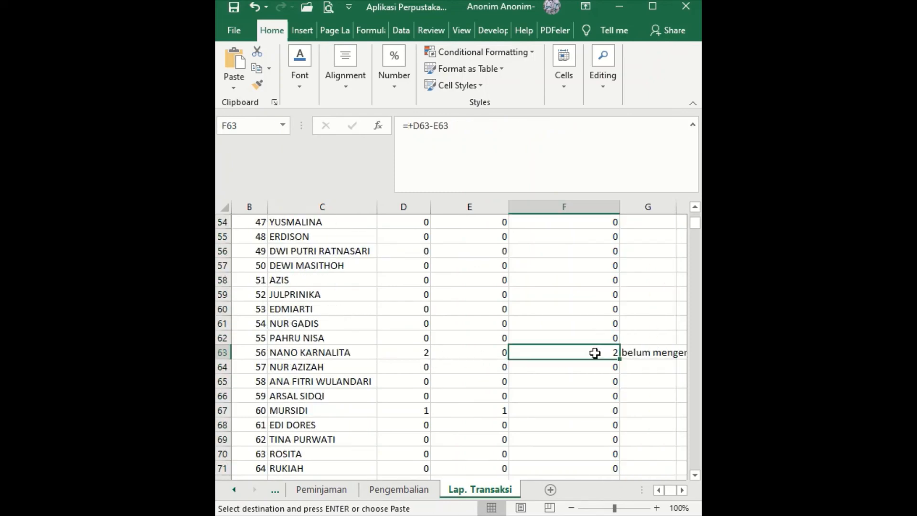
left_click(637, 353)
double_click(675, 207)
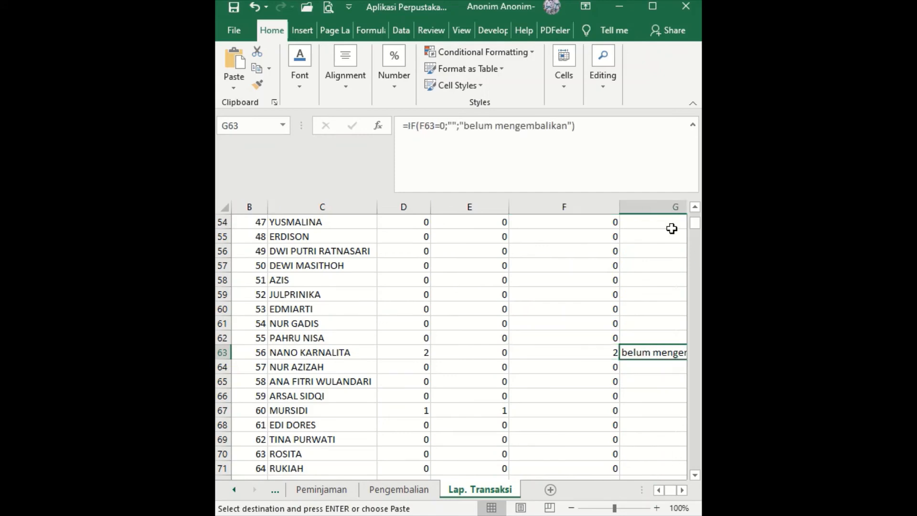
scroll(616, 348, "up", 18)
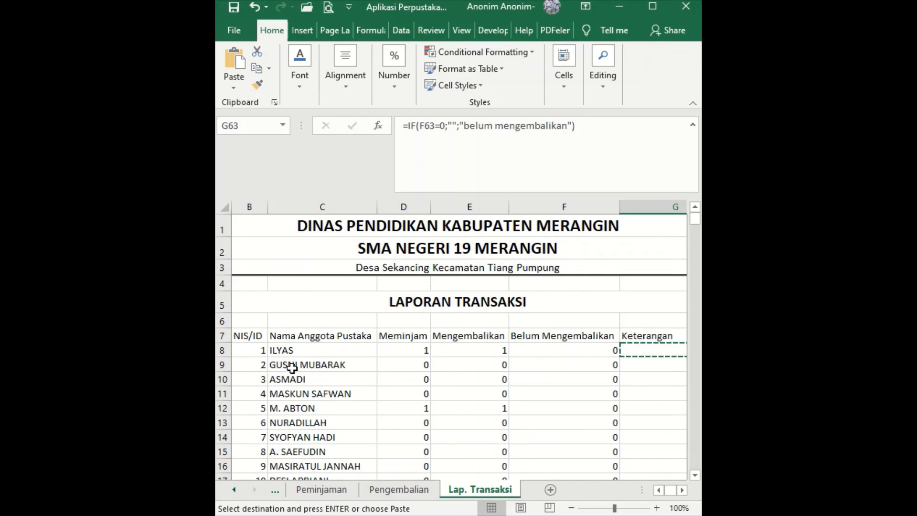
left_click(262, 365)
key("Left")
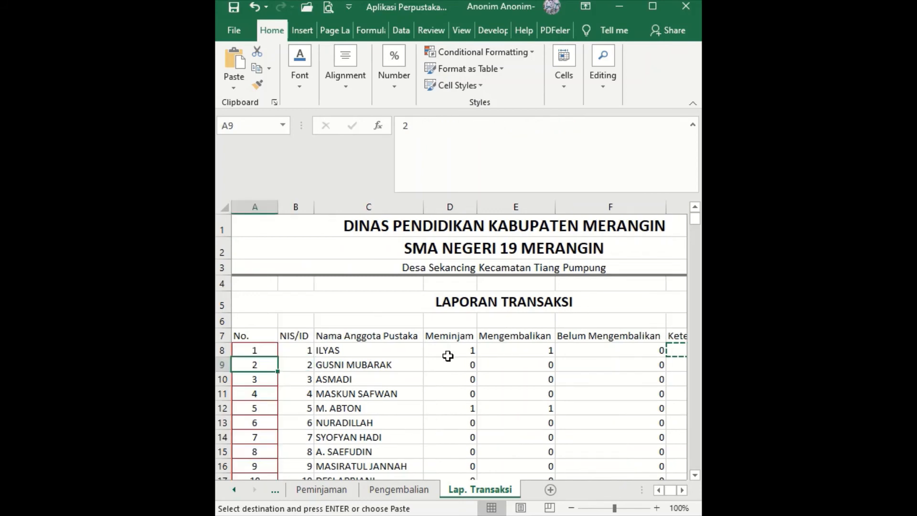
Step: Review the report formulas in rows 9 and 8, from the NIS/ID column across to Keterangan
key("Right")
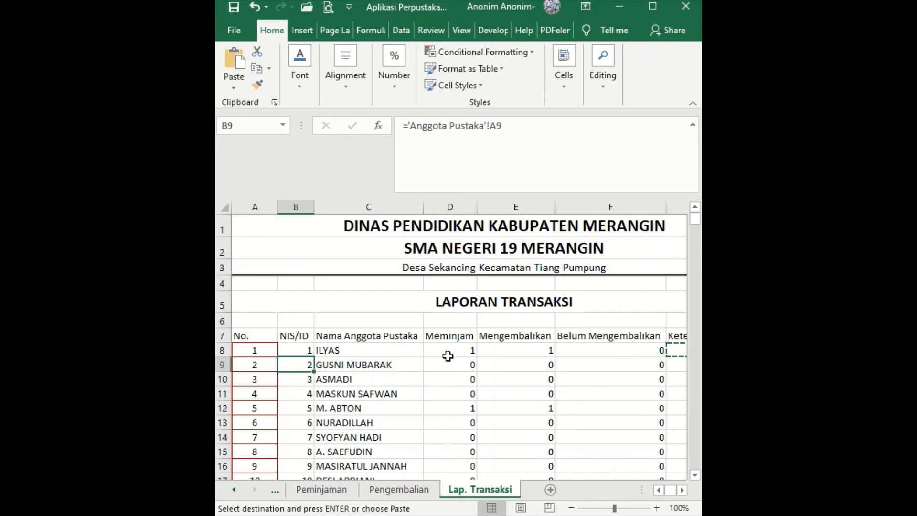
key("Right")
key("Right")
key("Right")
key("Right")
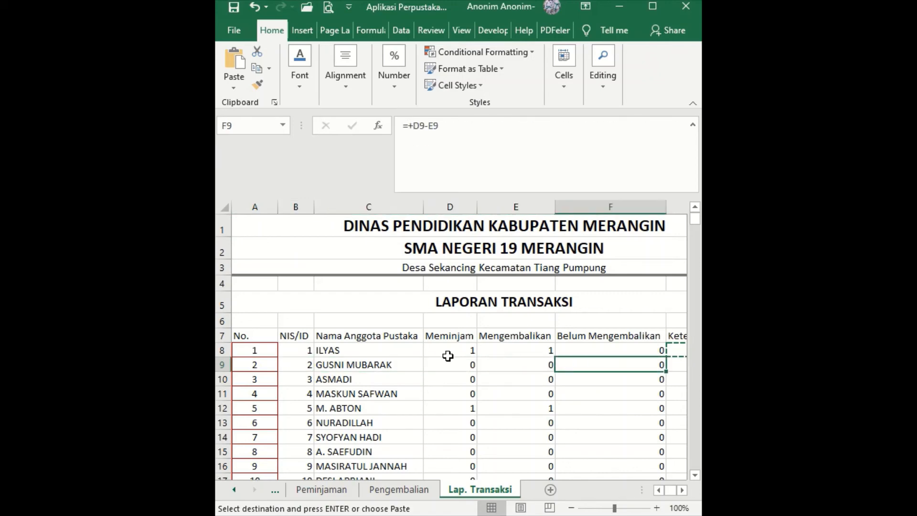
key("Left")
key("Left")
key("Left")
key("Left")
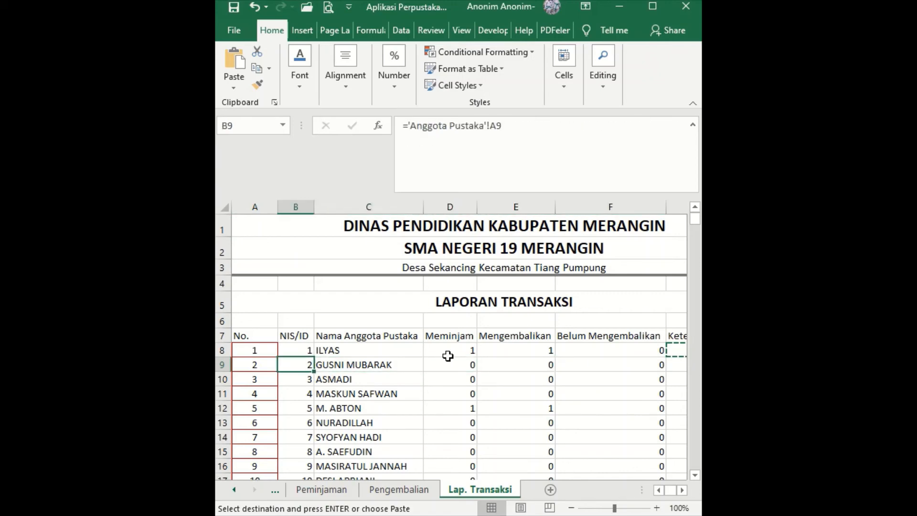
key("Right")
key("Right")
key("Right")
key("Left")
key("Left")
key("Left")
key("Up")
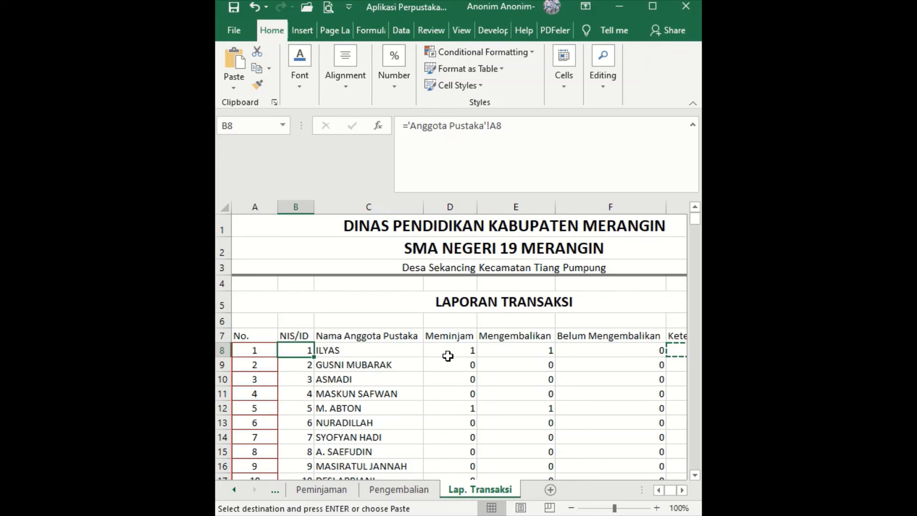
left_click(448, 356)
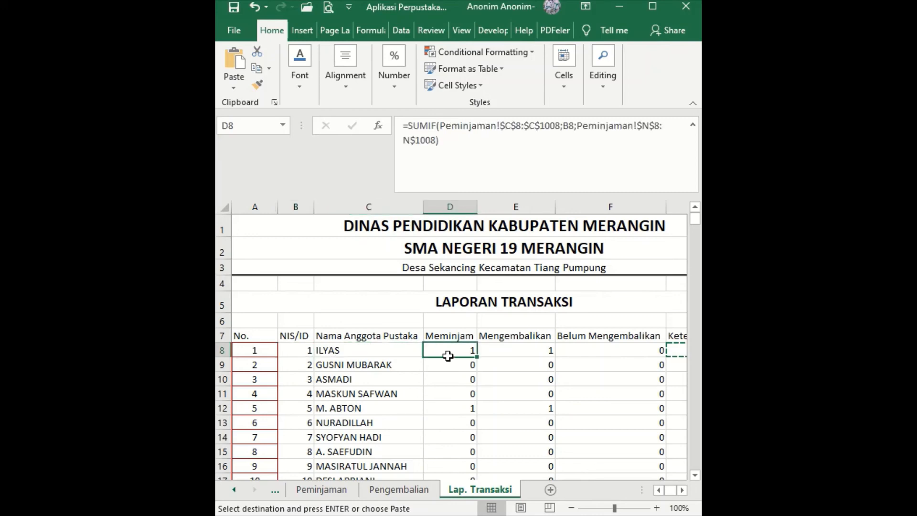
key("Right")
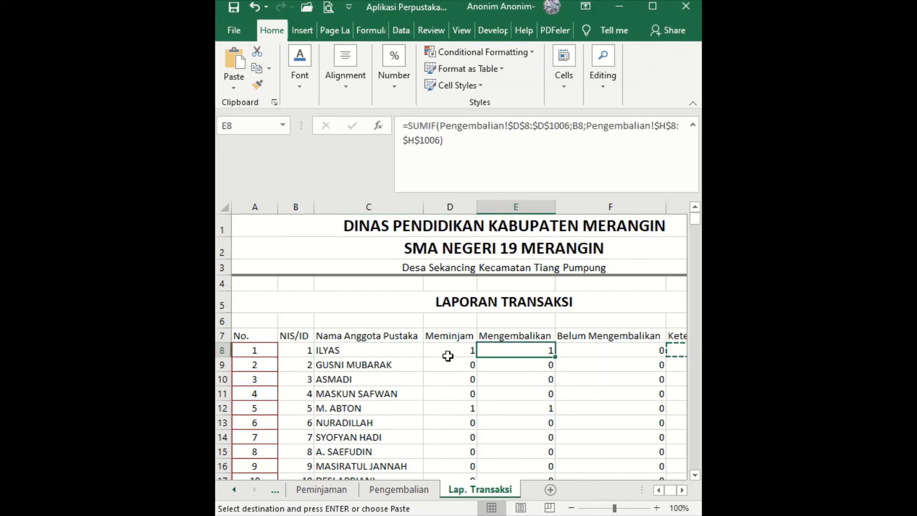
key("Right")
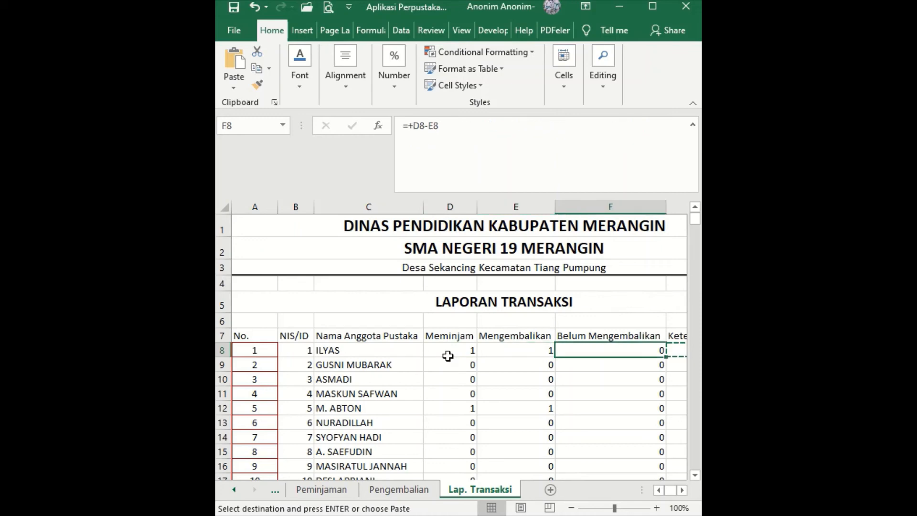
key("Right")
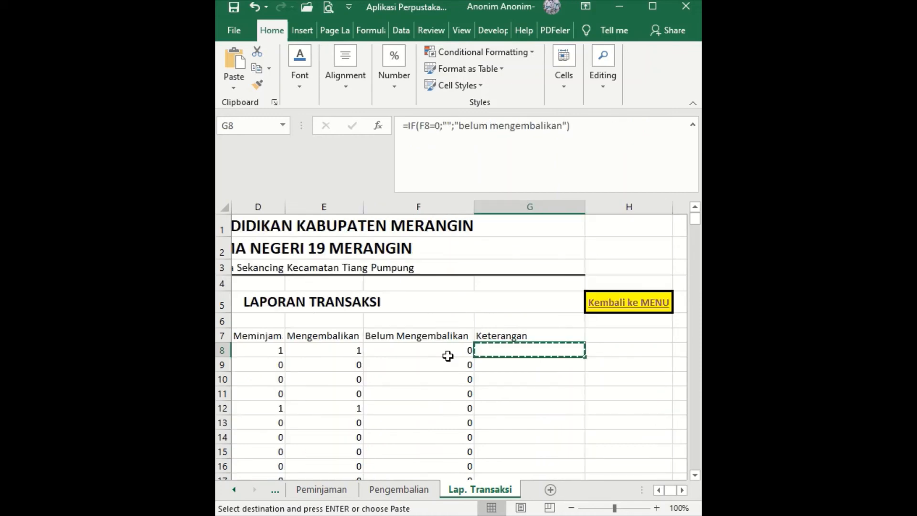
Step: Copy the first member's formula row B8:G8, from NIS/ID through Keterangan
key("shift+Left")
key("shift+Left")
key("shift+Left")
key("shift+Left")
key("shift+Left")
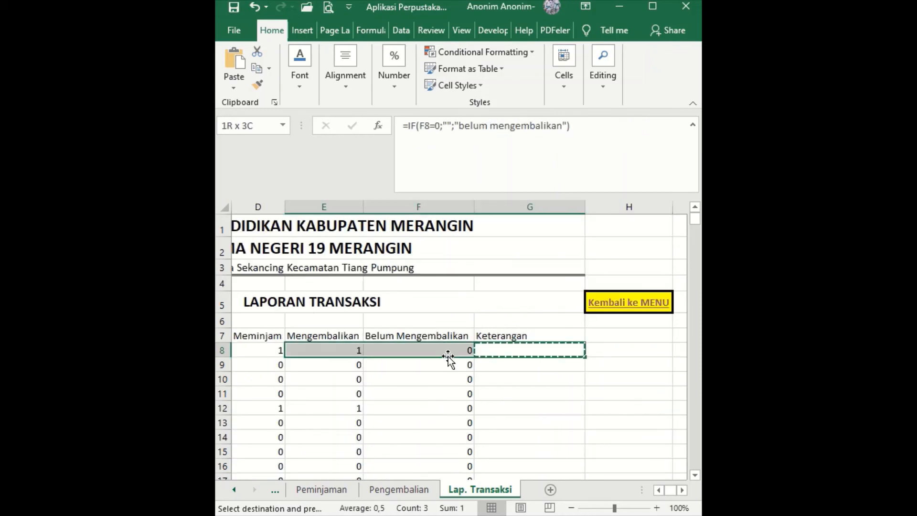
key("shift+Right")
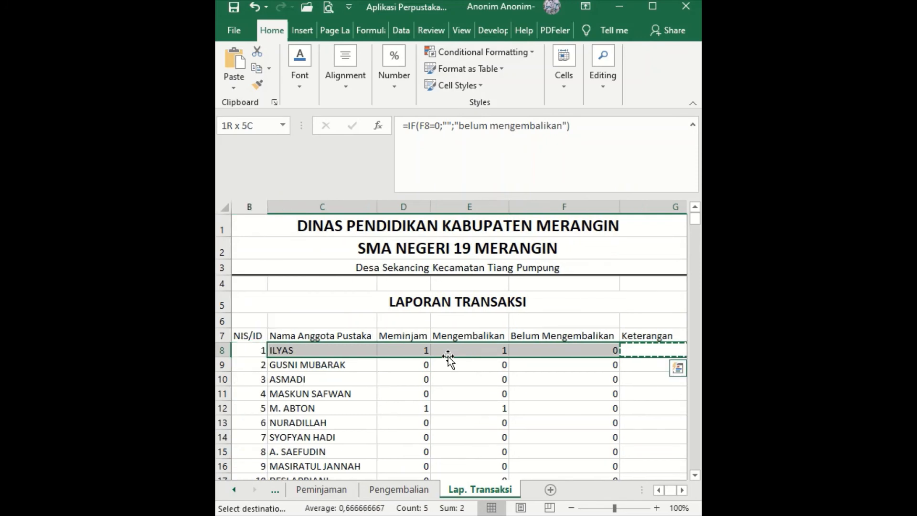
key("shift+Left")
key("ctrl+c")
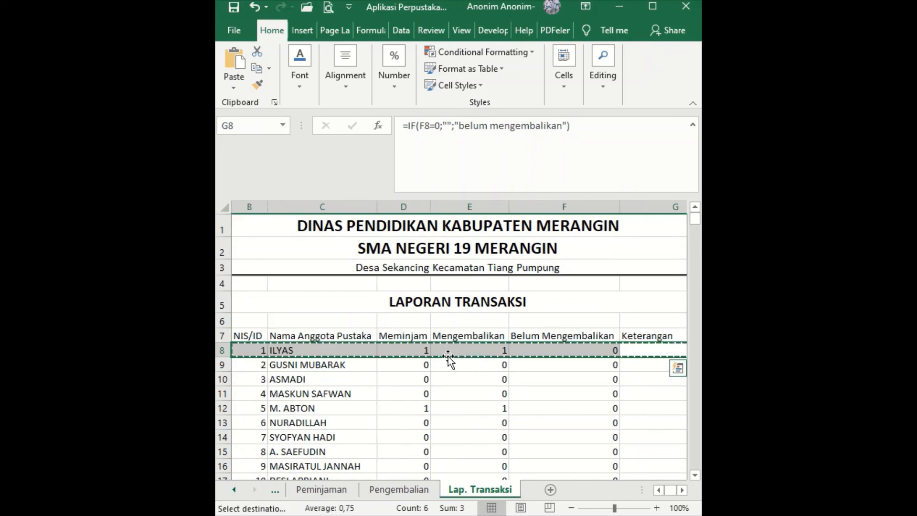
Step: Paste the copied row formulas into B9:G1008 of Lap. Transaksi
left_click(251, 364)
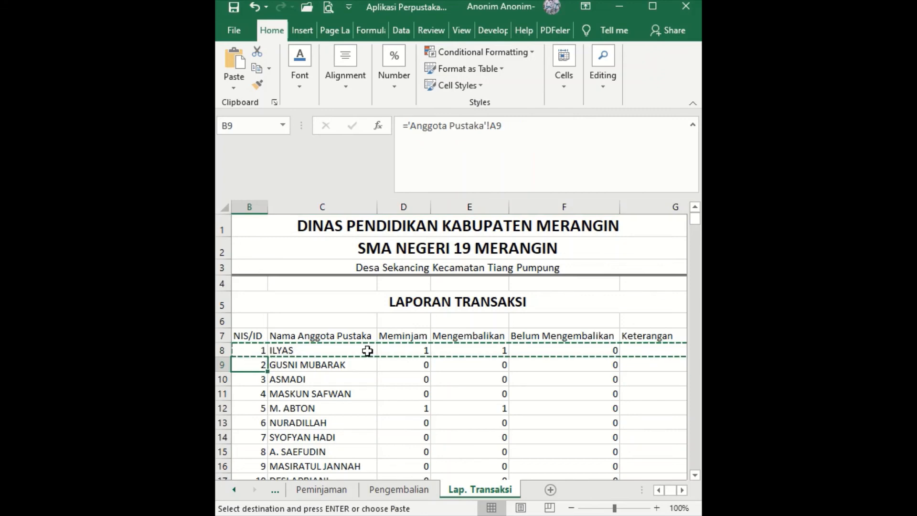
scroll(371, 348, "down", 8)
scroll(370, 348, "down", 20)
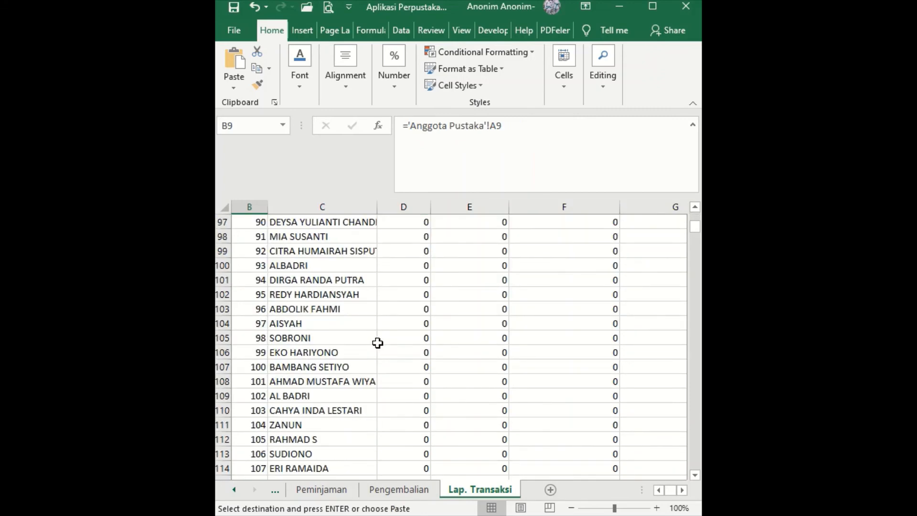
scroll(379, 342, "down", 20)
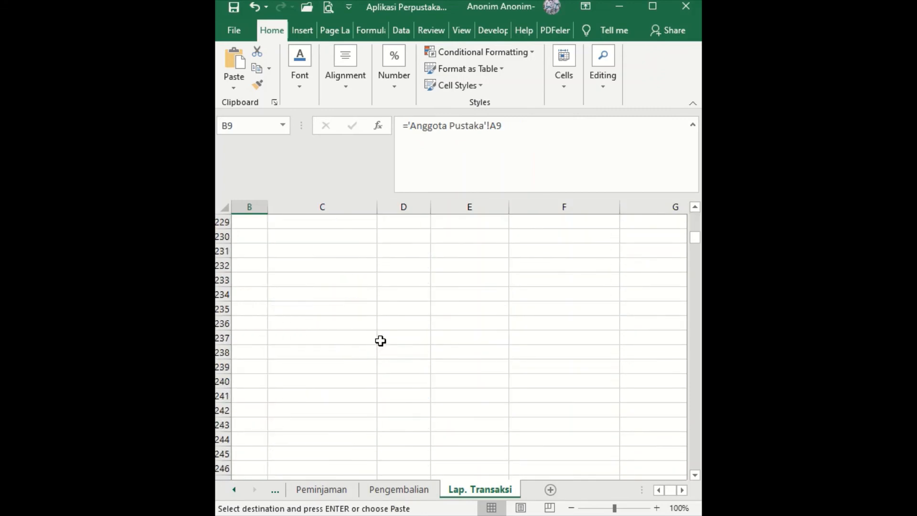
scroll(381, 341, "down", 20)
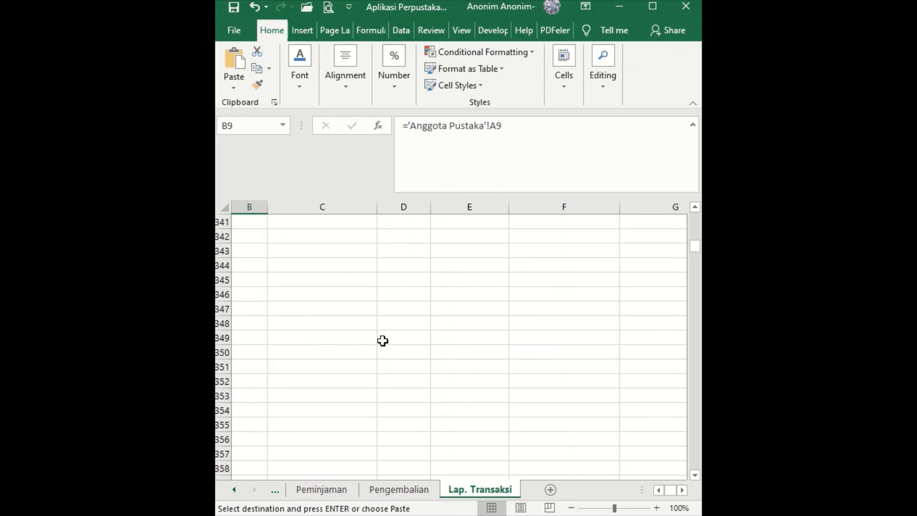
left_click_drag(698, 244, 698, 307)
scroll(296, 325, "up", 8)
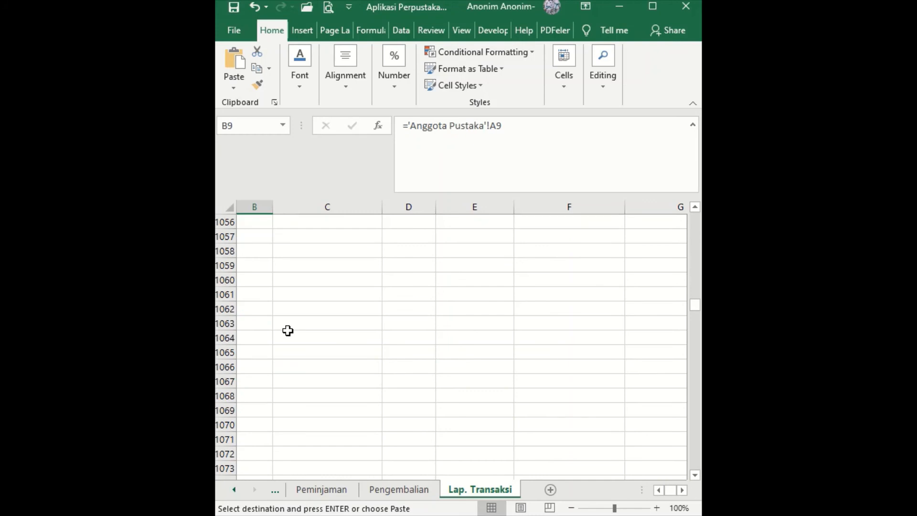
scroll(288, 331, "up", 4)
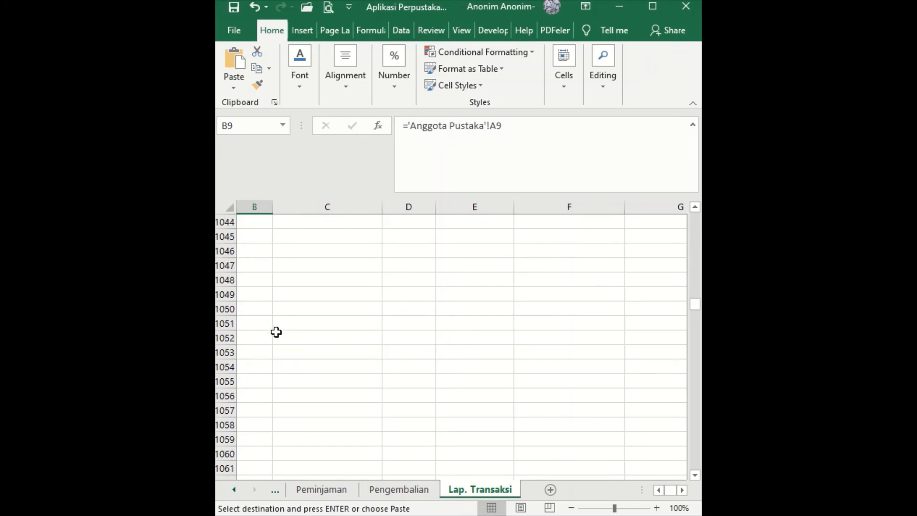
scroll(263, 332, "up", 5)
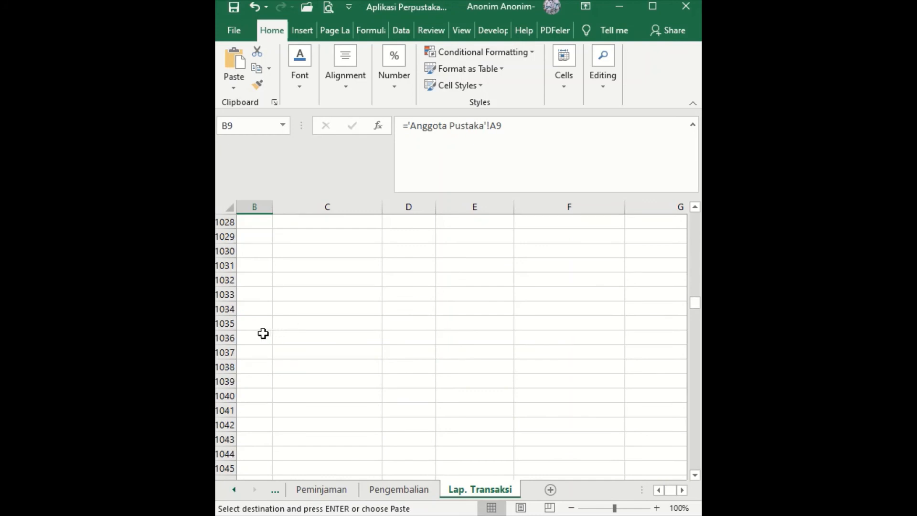
scroll(263, 334, "up", 7)
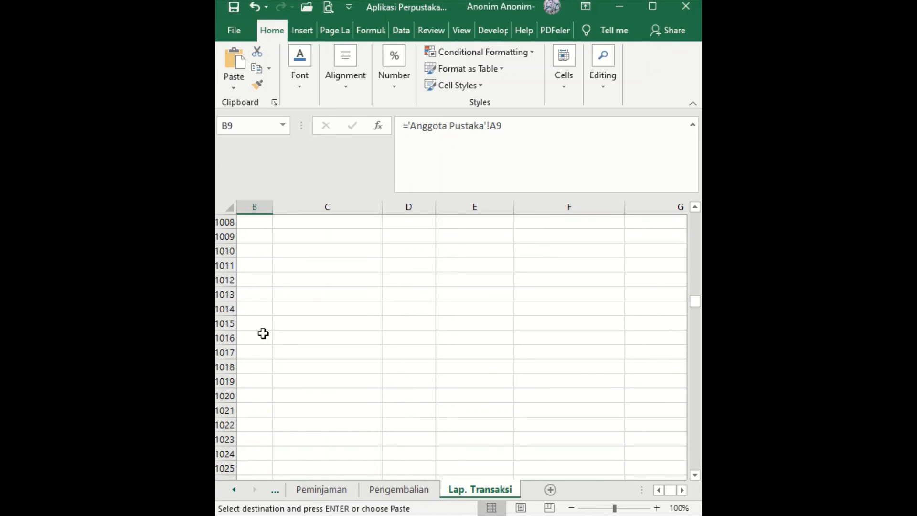
scroll(263, 333, "up", 3)
left_click(255, 336, "shift")
key("ctrl+v")
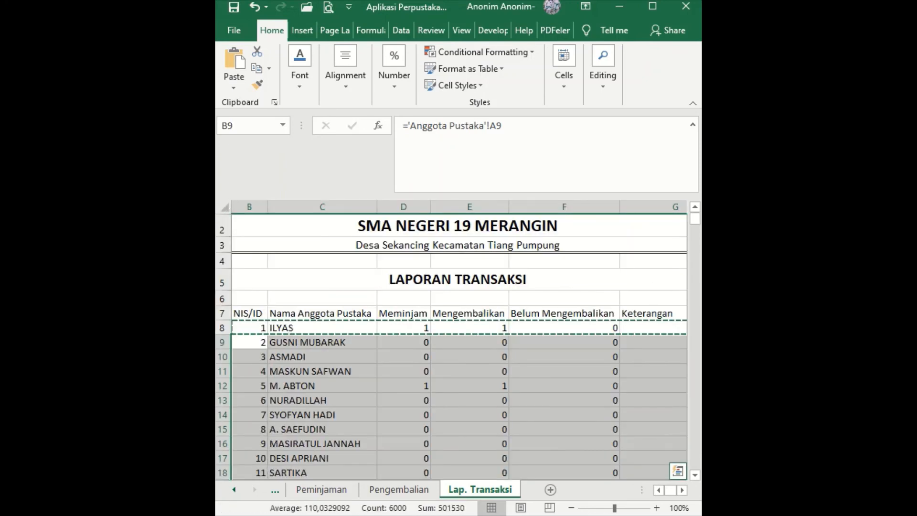
Step: Extend the report by pasting the copied row formulas into B1009:G3008, directly below the filled rows
left_click_drag(696, 217, 696, 302)
scroll(432, 327, "up", 8)
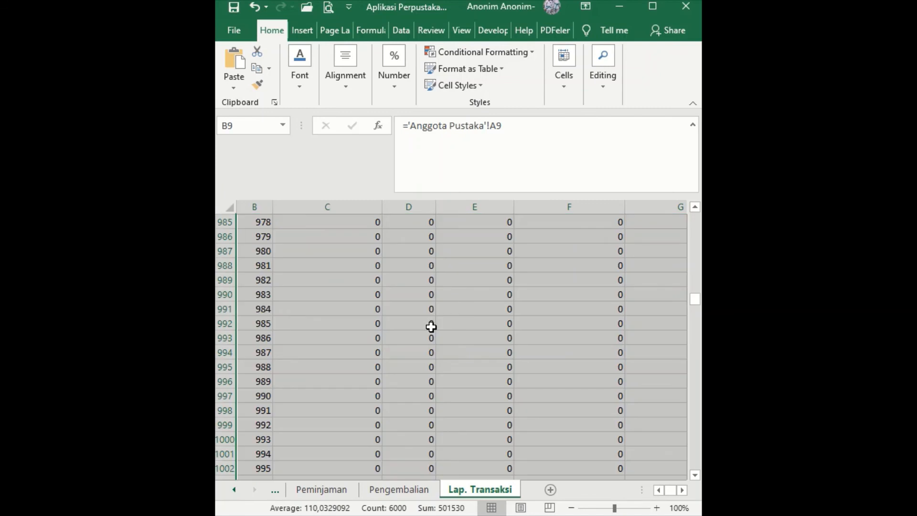
scroll(431, 327, "down", 3)
scroll(431, 326, "up", 11)
scroll(431, 328, "down", 16)
scroll(324, 317, "up", 4)
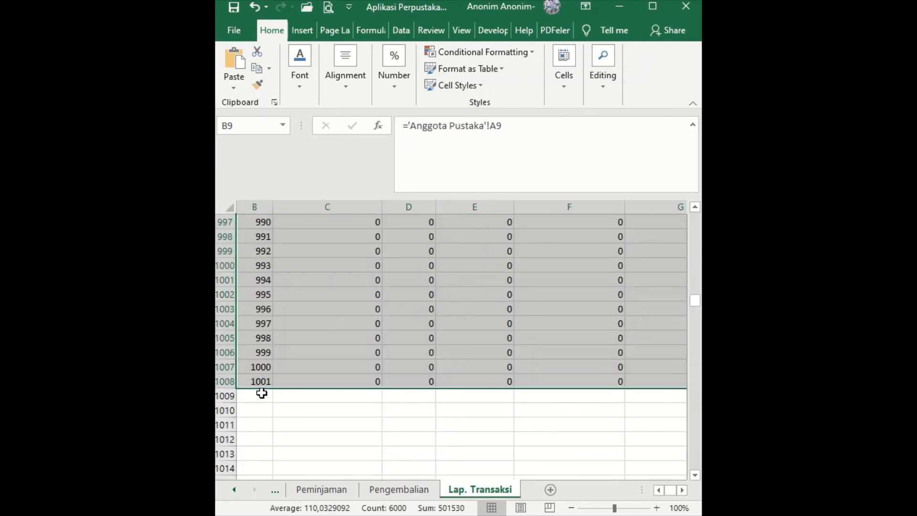
left_click(260, 397)
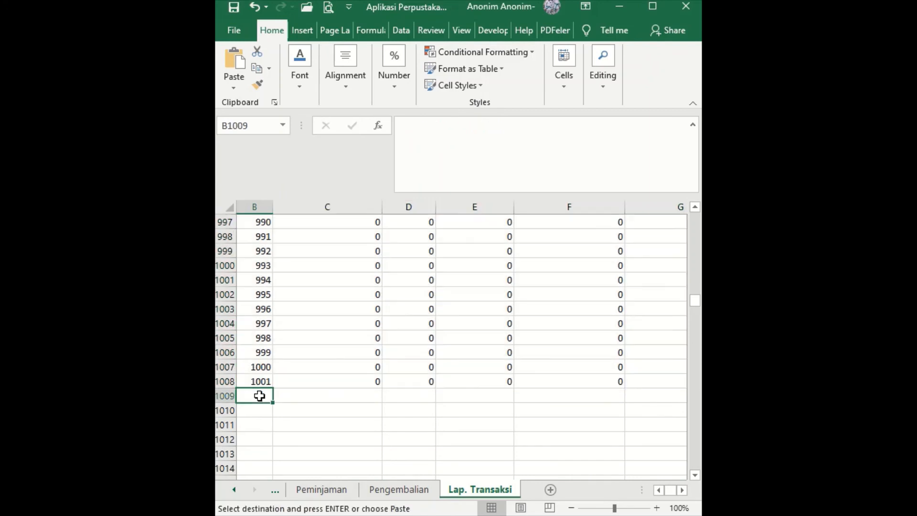
scroll(331, 372, "down", 8)
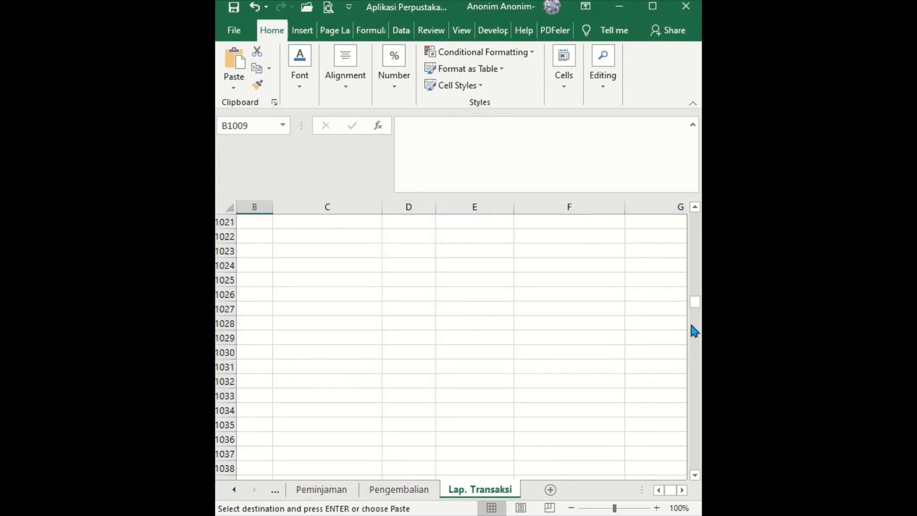
left_click_drag(696, 308, 689, 439)
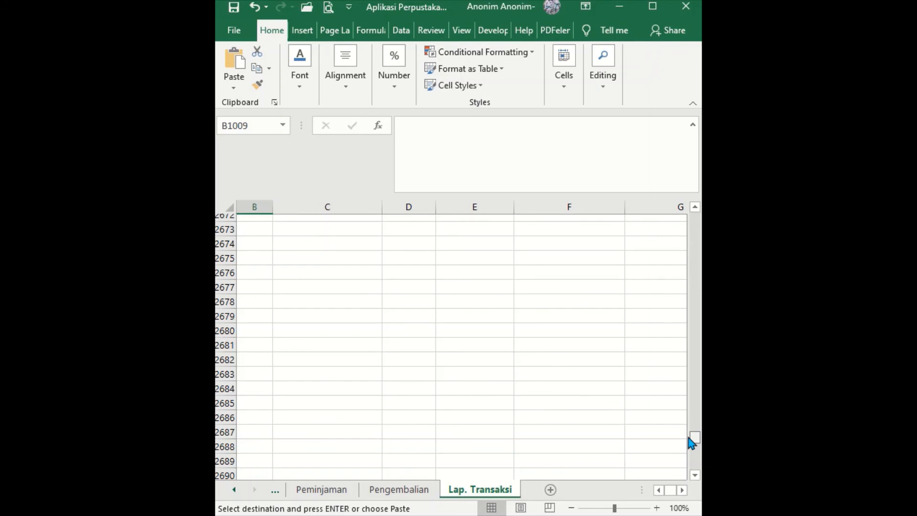
scroll(586, 372, "down", 20)
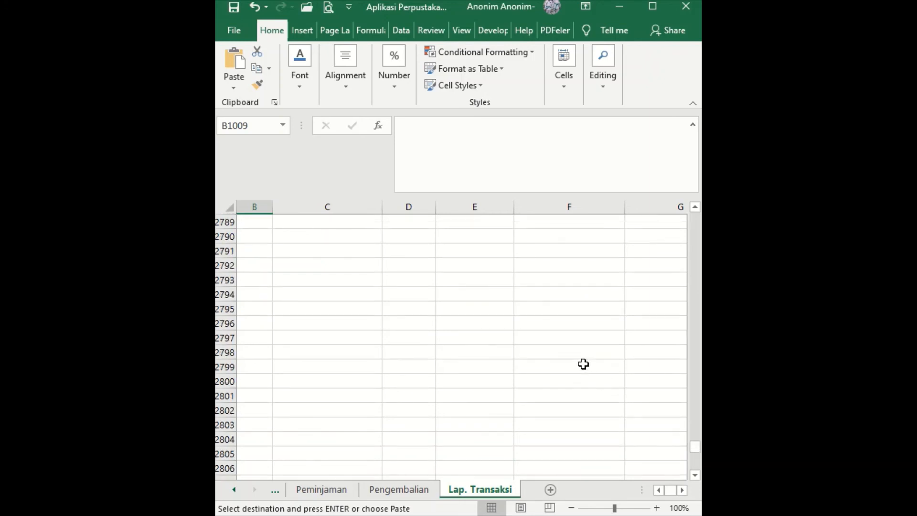
scroll(583, 363, "down", 20)
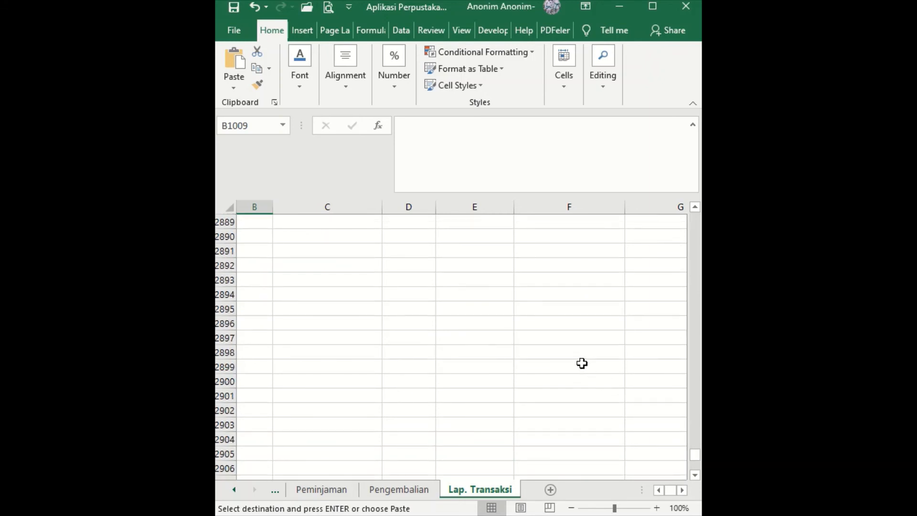
scroll(581, 363, "down", 20)
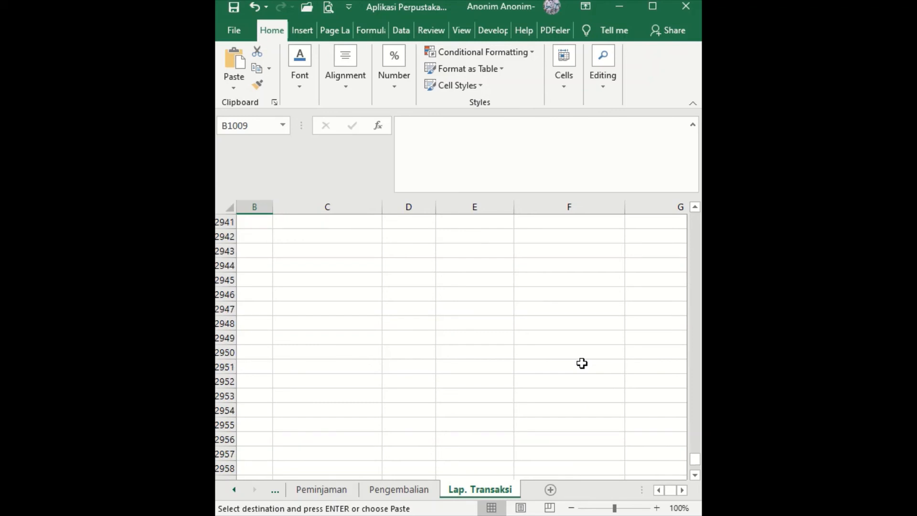
scroll(582, 364, "down", 3)
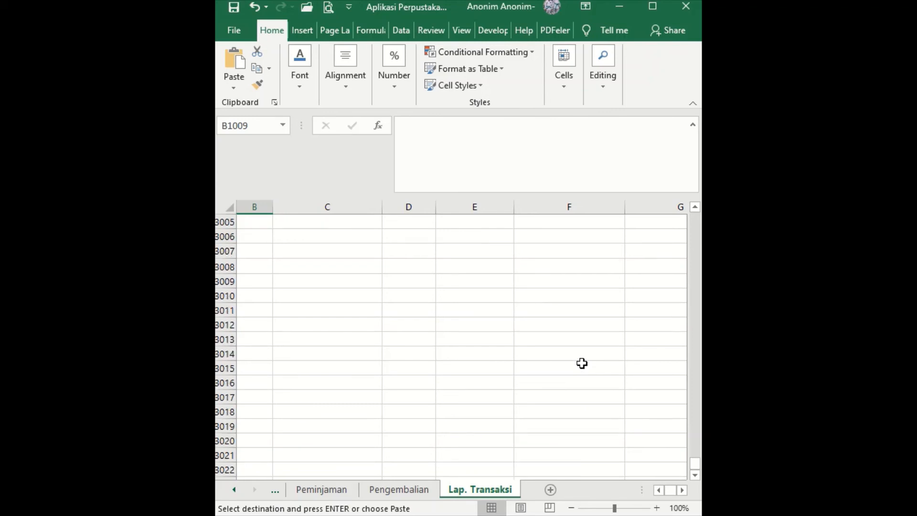
left_click_drag(254, 221, 256, 266)
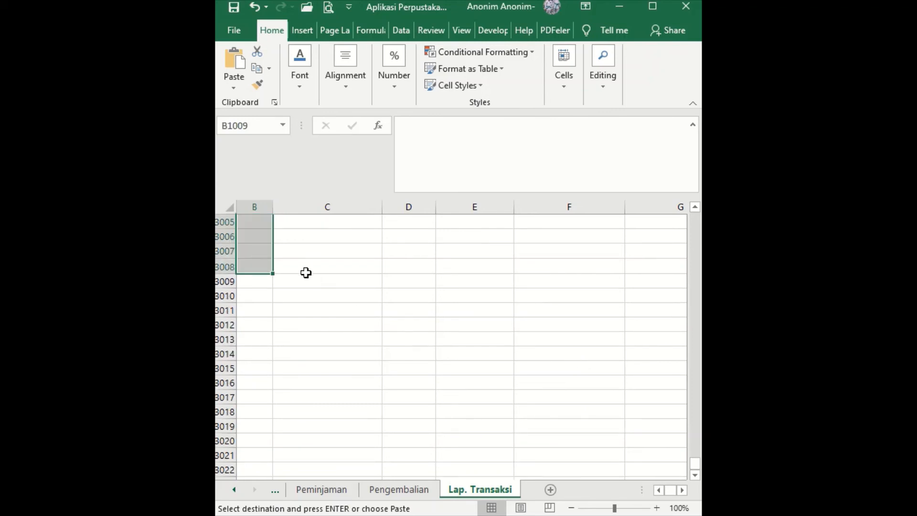
key("ctrl+v")
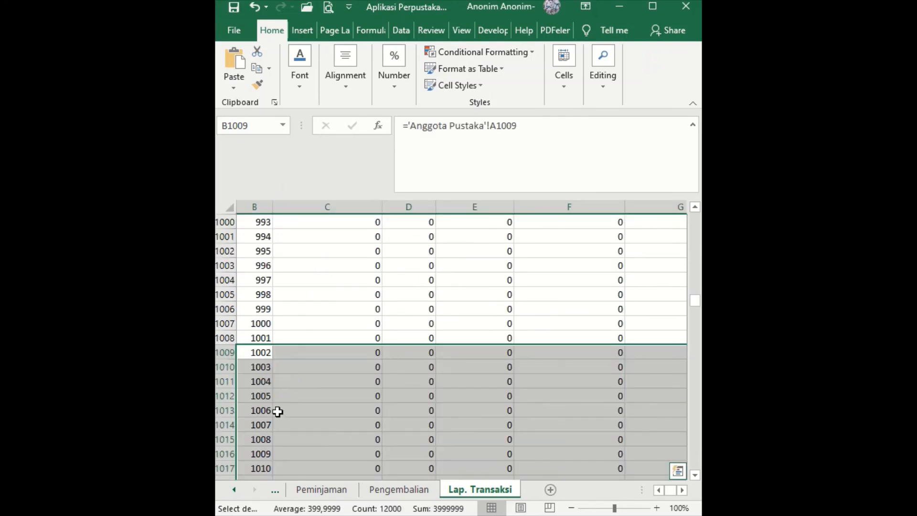
Step: Compare the No. and NIS/ID columns from row 1006 down to the last numbered row, 3007
left_click(258, 309)
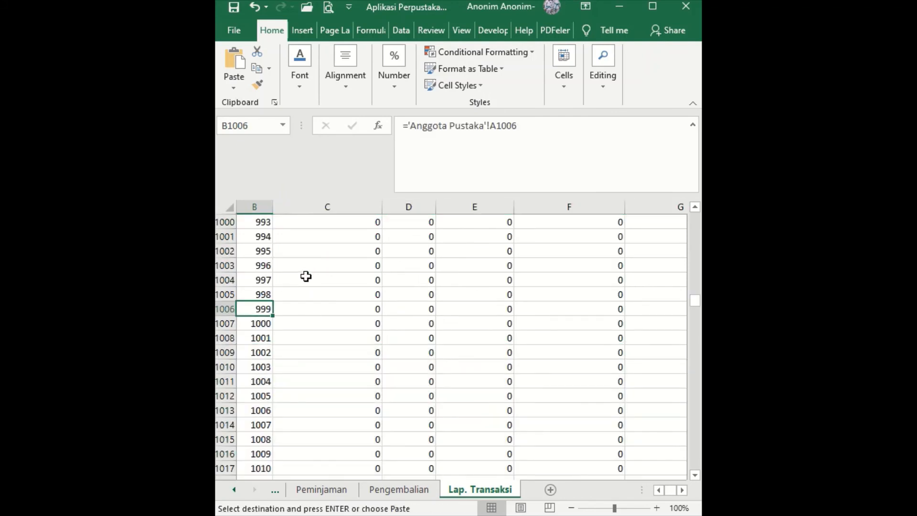
key("Left")
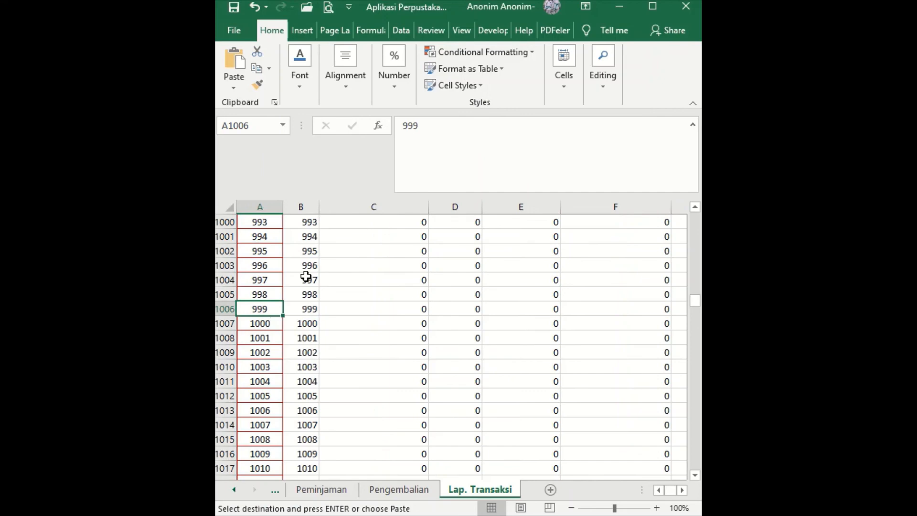
key("Down")
key("Down")
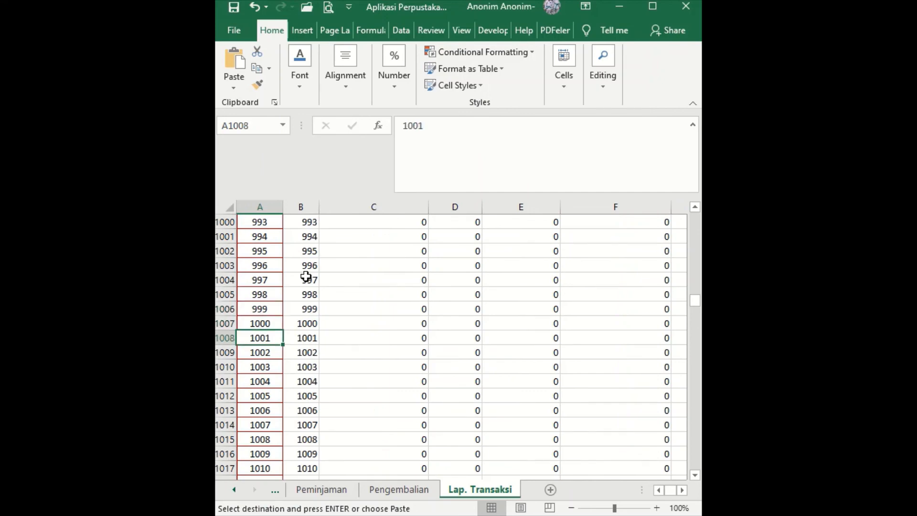
key("ctrl+Down")
key("Right")
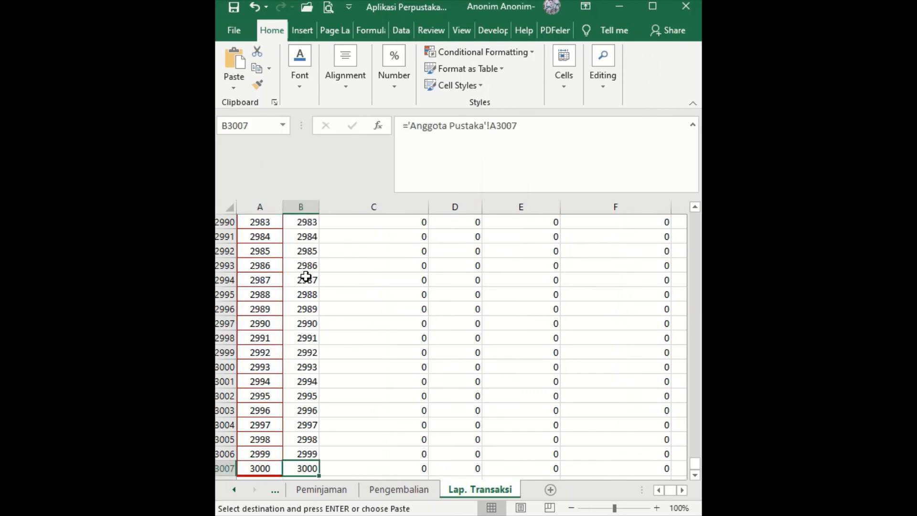
Step: Check the Meminjam, Mengembalikan, Belum Mengembalikan and Keterangan columns in the first member rows of the report
key("Left")
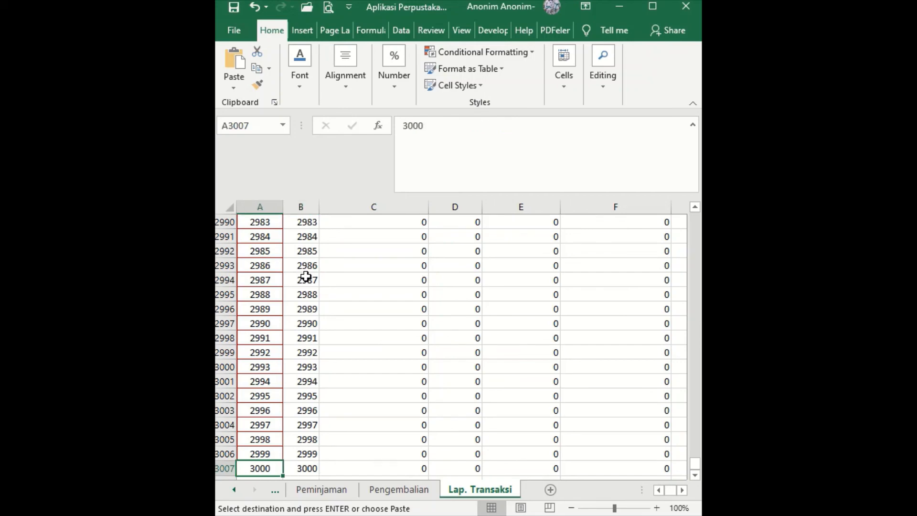
key("ctrl+Up")
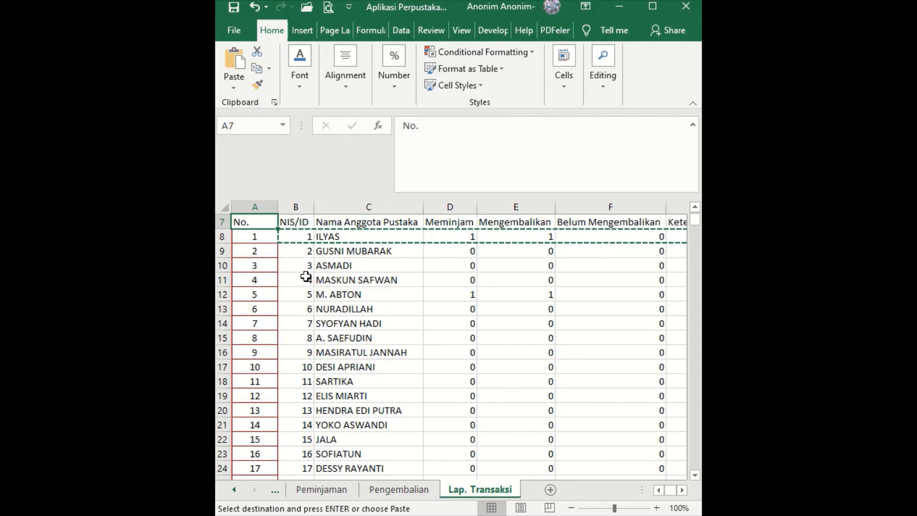
left_click(682, 490)
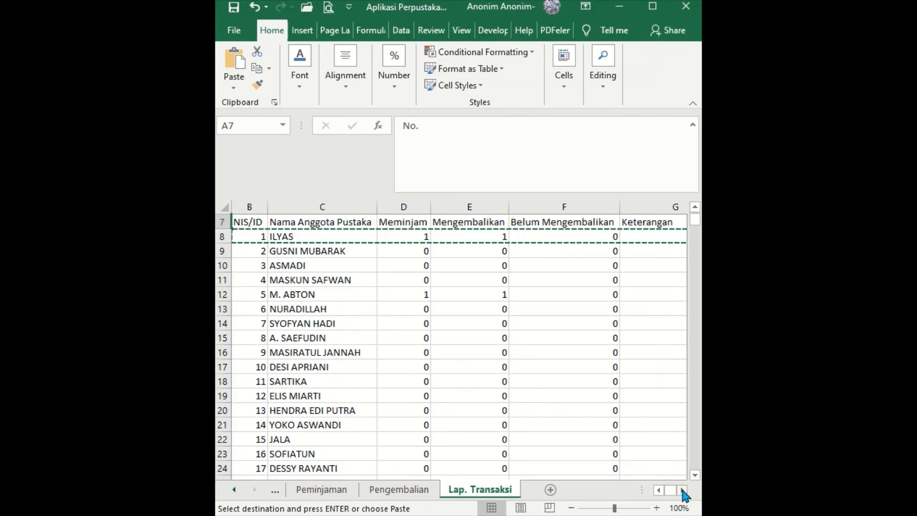
left_click(682, 490)
left_click(682, 490)
left_click(429, 305)
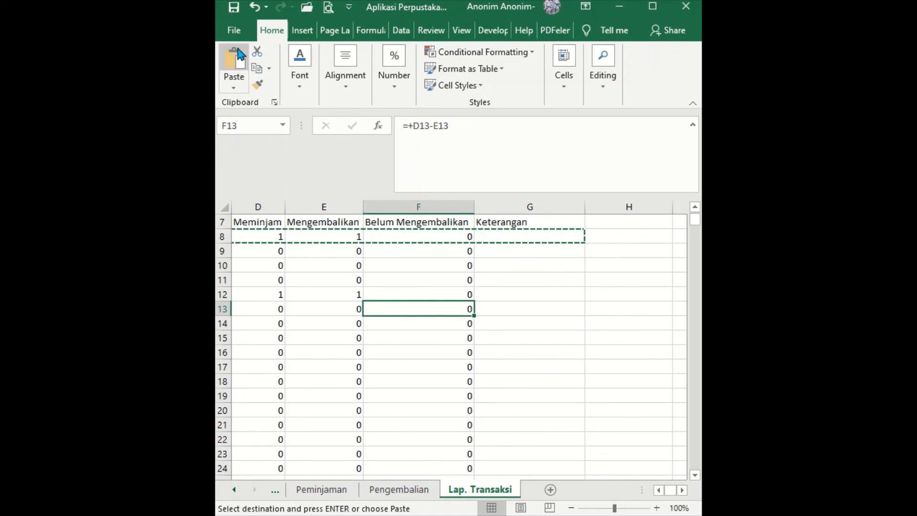
Step: Turn off the display of zeros in zero-value cells for the Lap. Transaksi worksheet in the advanced Excel options
left_click(234, 31)
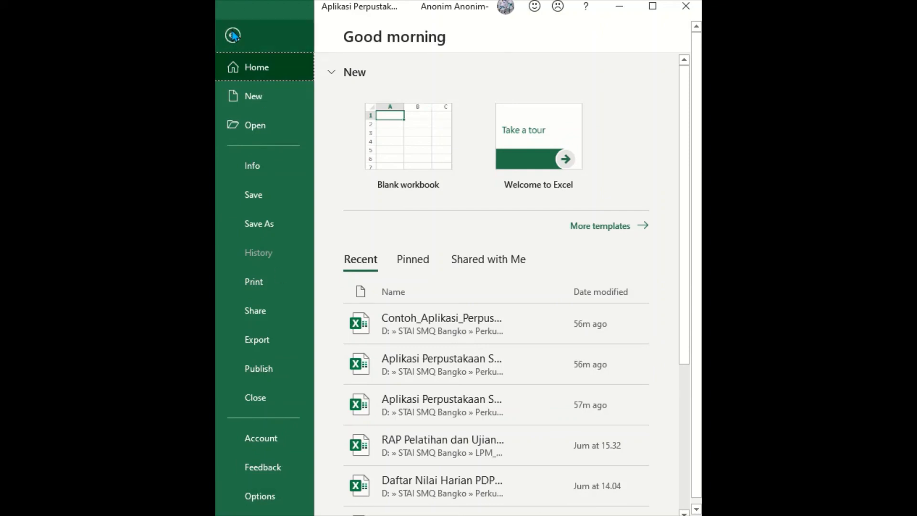
left_click(232, 35)
left_click(235, 35)
left_click(235, 498)
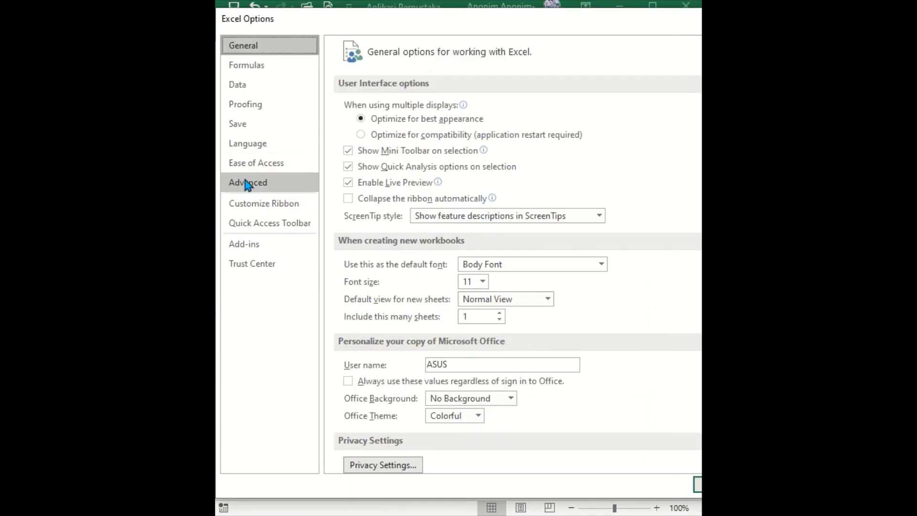
left_click(247, 187)
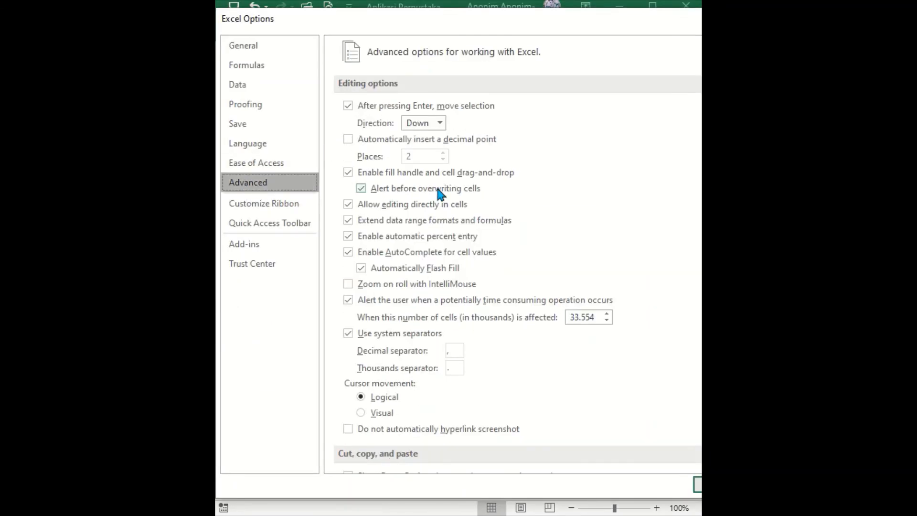
scroll(444, 194, "down", 5)
scroll(466, 198, "down", 5)
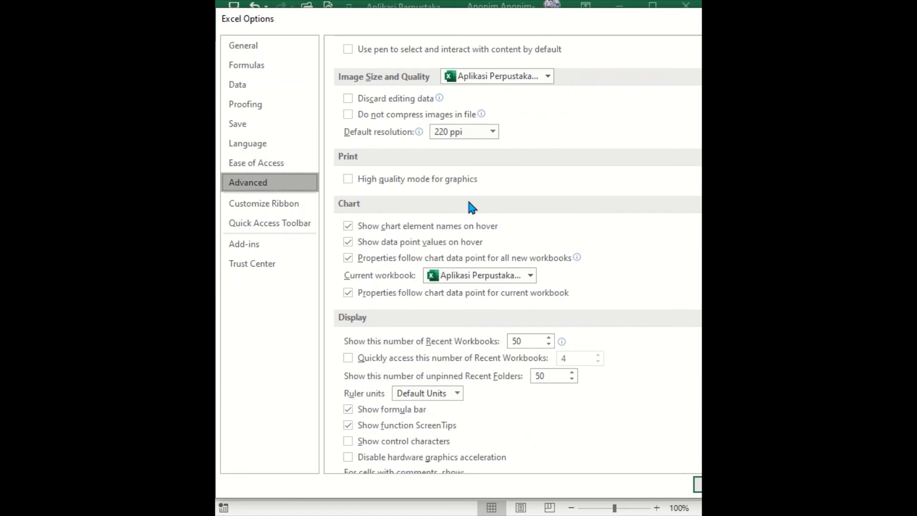
scroll(467, 200, "down", 2)
scroll(459, 320, "down", 6)
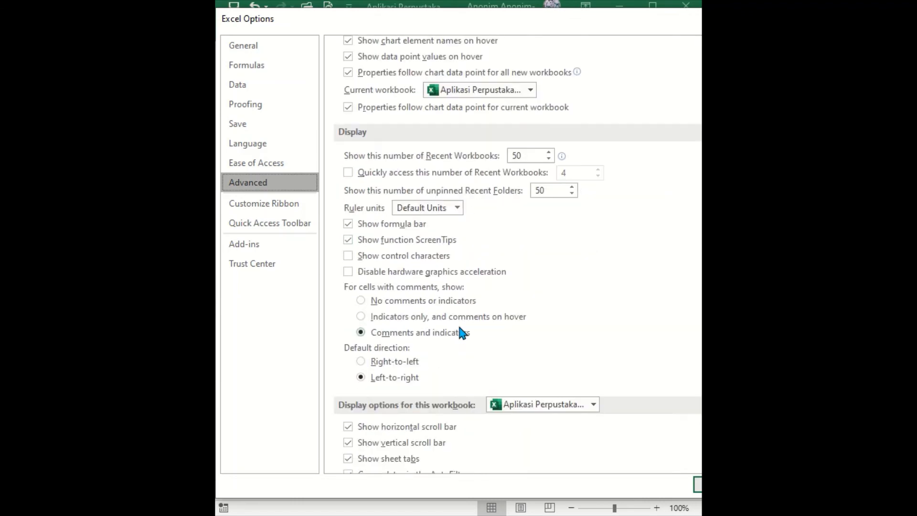
scroll(459, 328, "down", 3)
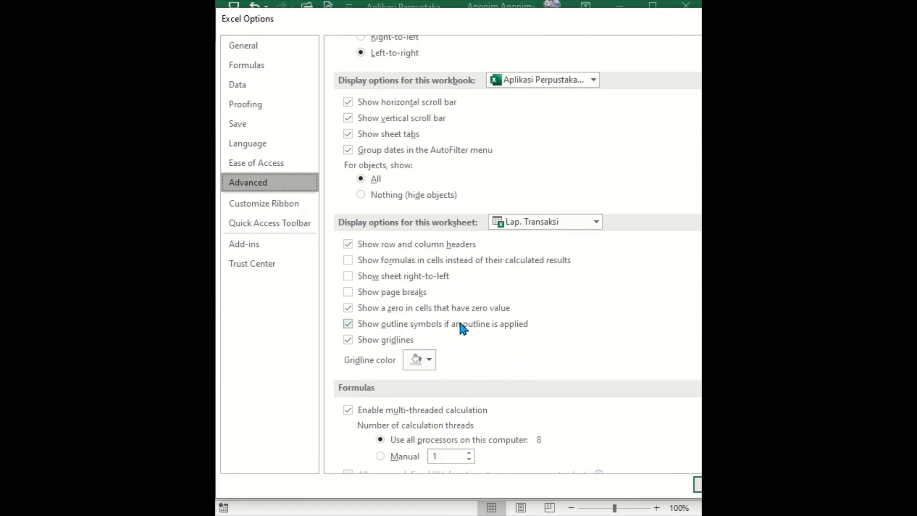
left_click(347, 307)
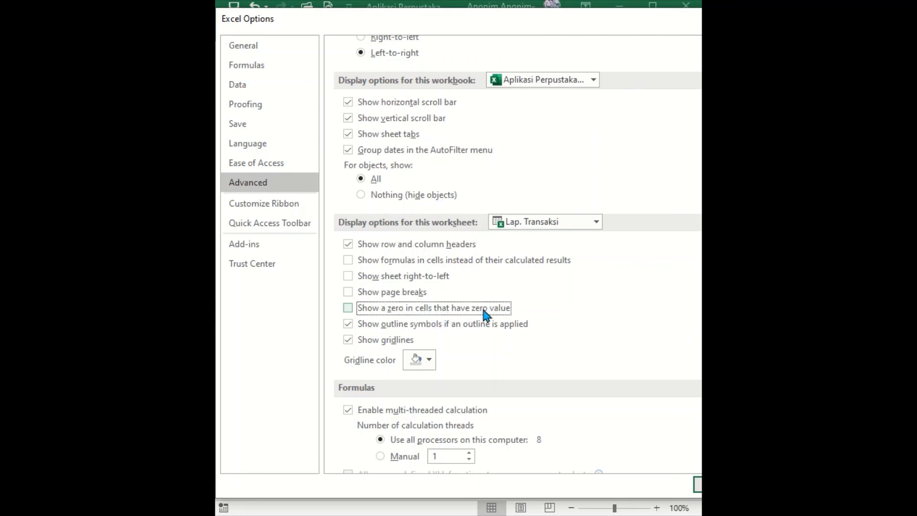
left_click(349, 309)
left_click(350, 310)
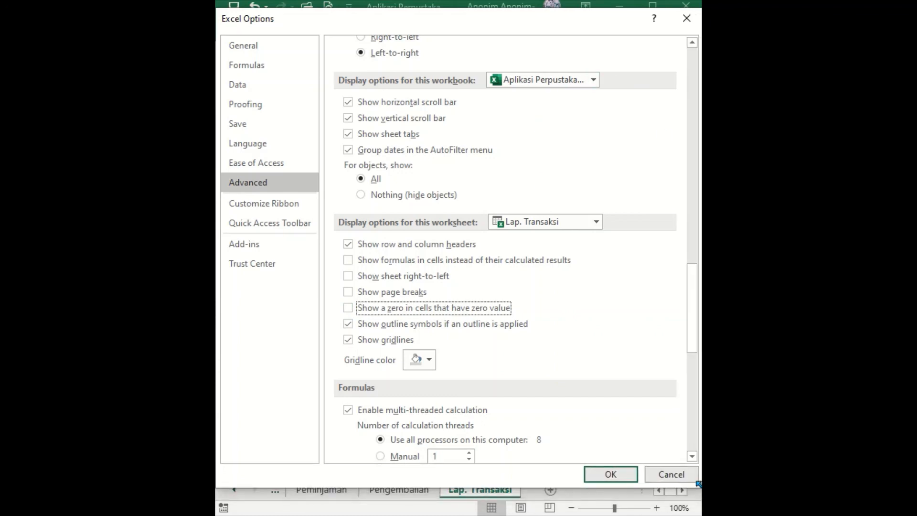
left_click(613, 477)
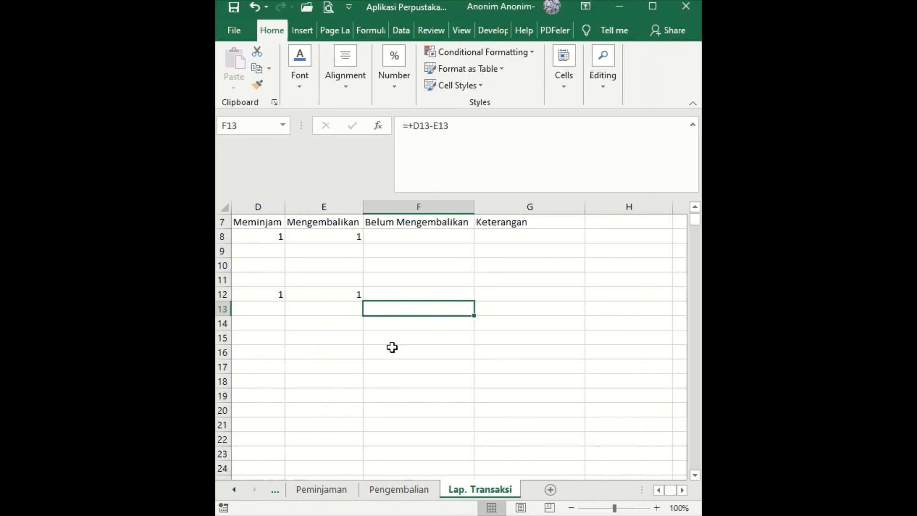
Step: Look through the borrowed, returned, not-yet-returned and Keterangan columns from the first member row down past the last named member
scroll(392, 347, "down", 2, "ctrl")
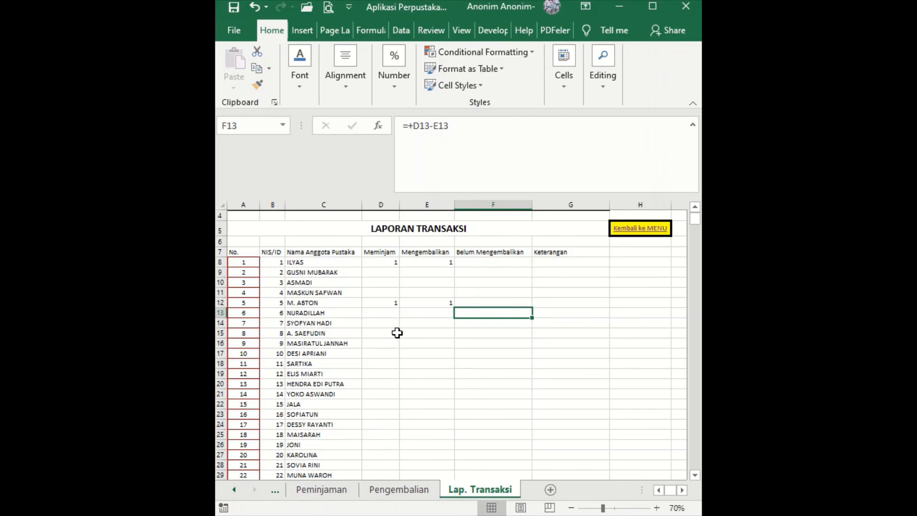
scroll(395, 333, "down", 9)
scroll(397, 333, "down", 5)
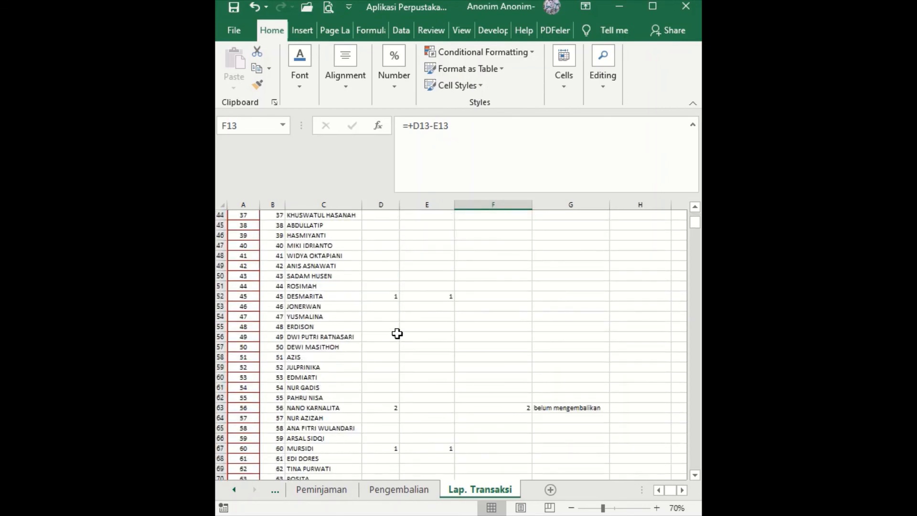
scroll(397, 335, "down", 13)
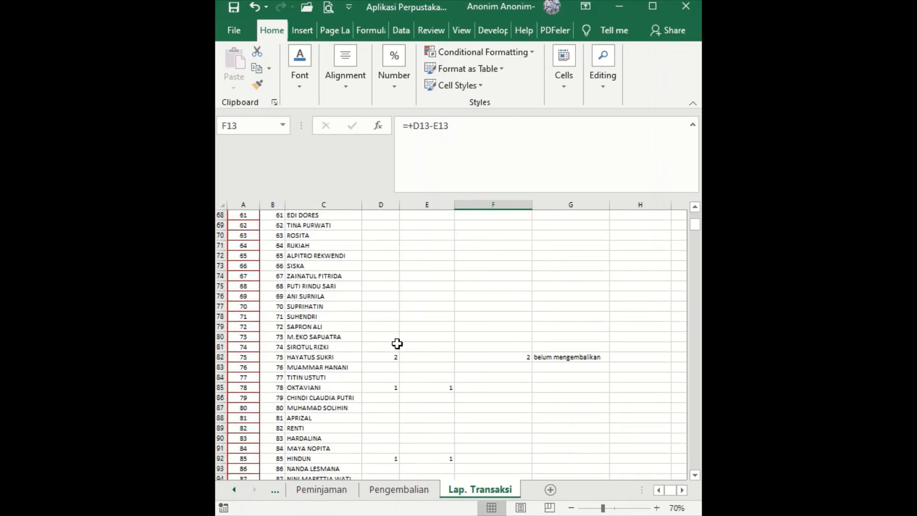
scroll(396, 344, "down", 9)
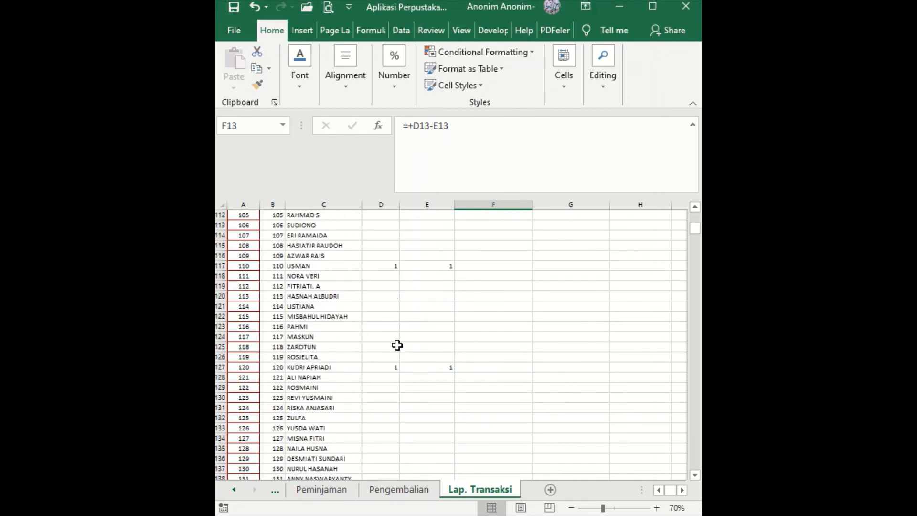
scroll(397, 344, "up", 8)
scroll(397, 345, "down", 20)
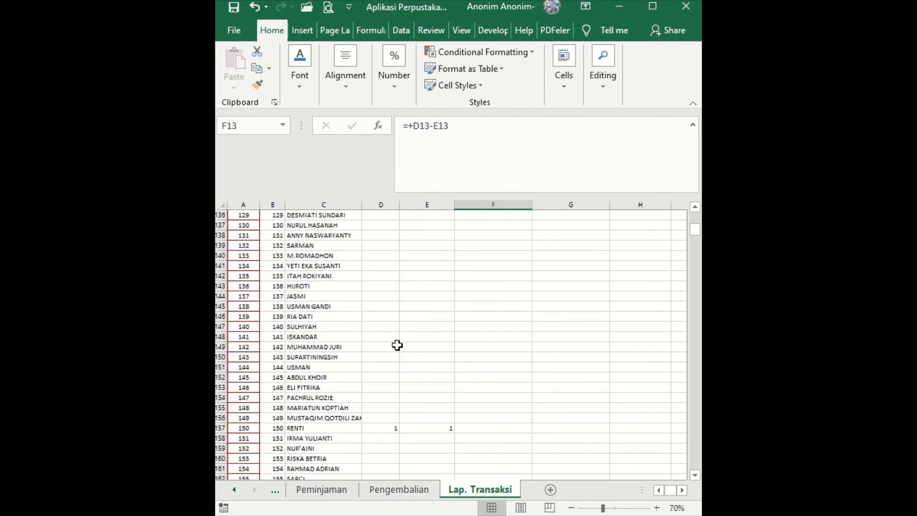
scroll(397, 345, "down", 19)
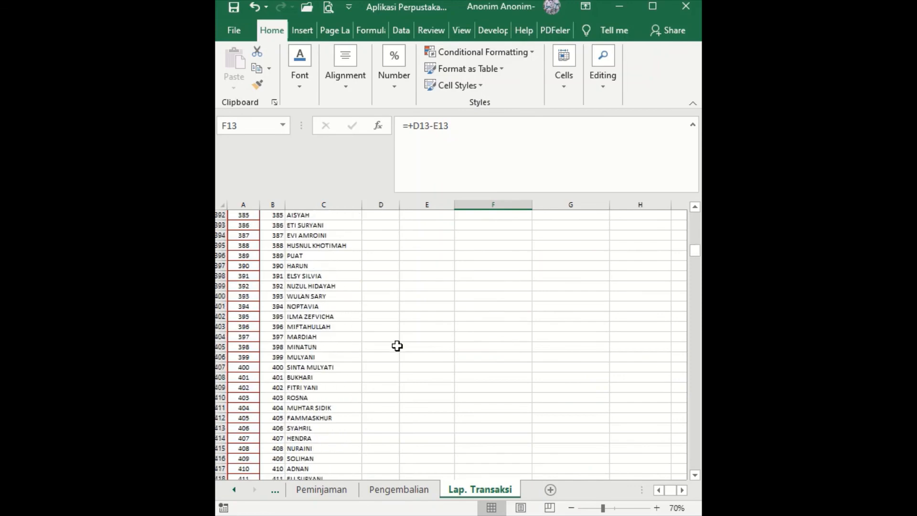
scroll(400, 347, "down", 3)
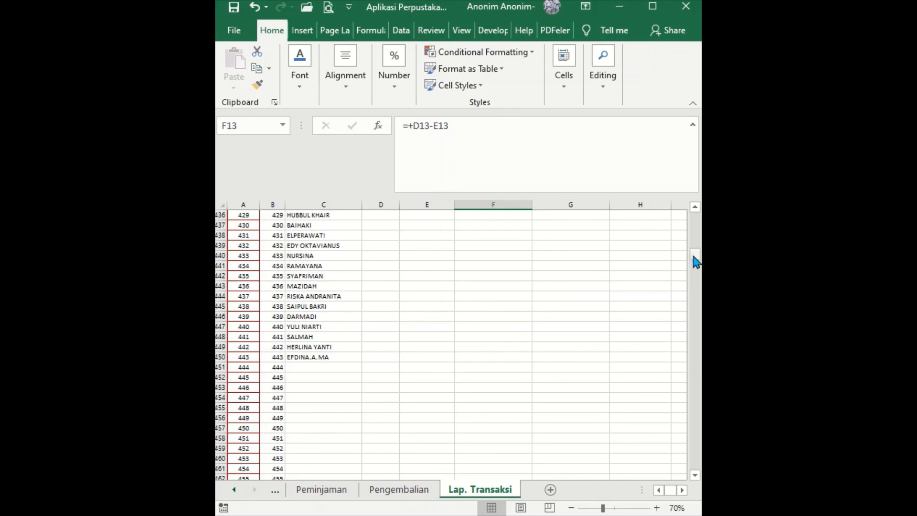
left_click_drag(695, 262, 695, 216)
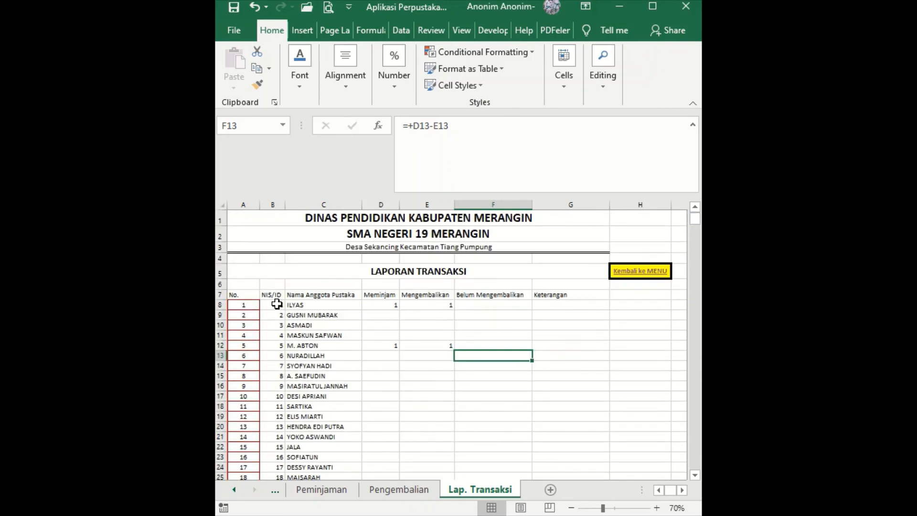
Step: Set thin solid dark red inner horizontal and vertical borders for the report table A7:G3007
left_click(241, 296)
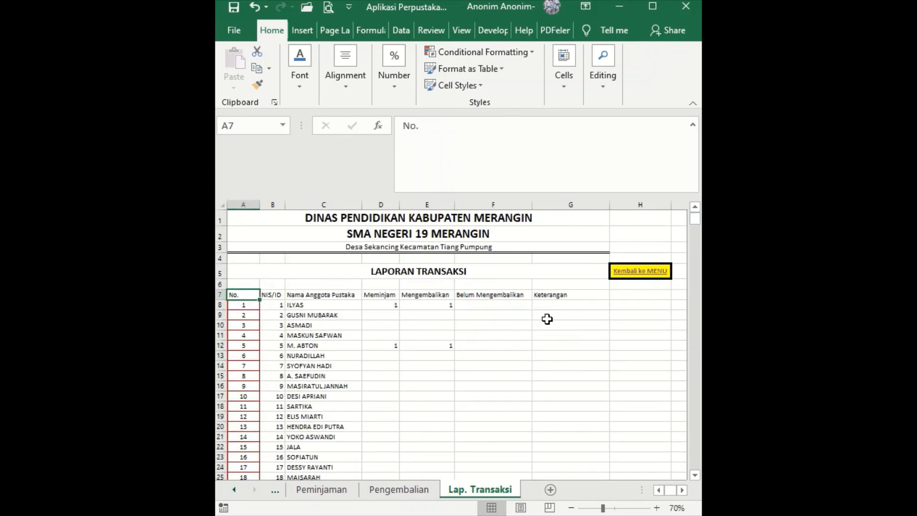
scroll(555, 337, "down", 9)
scroll(555, 338, "down", 20)
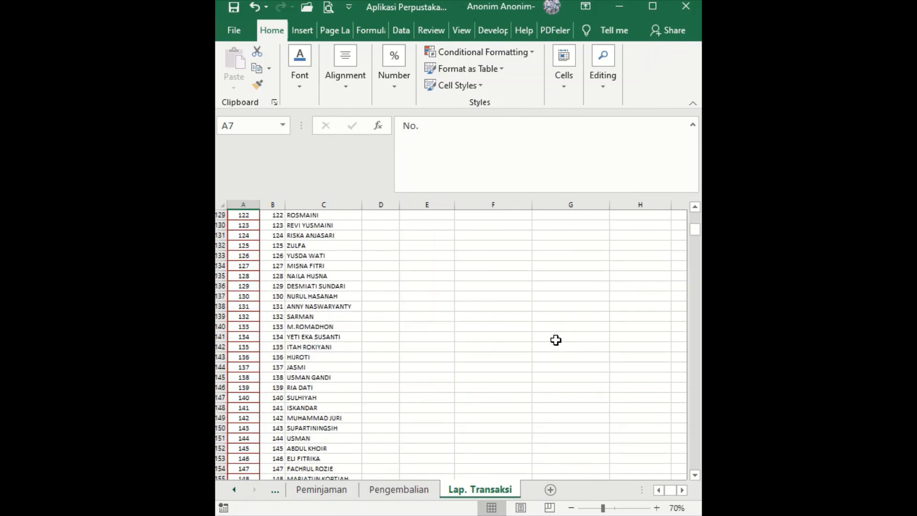
scroll(557, 337, "down", 20)
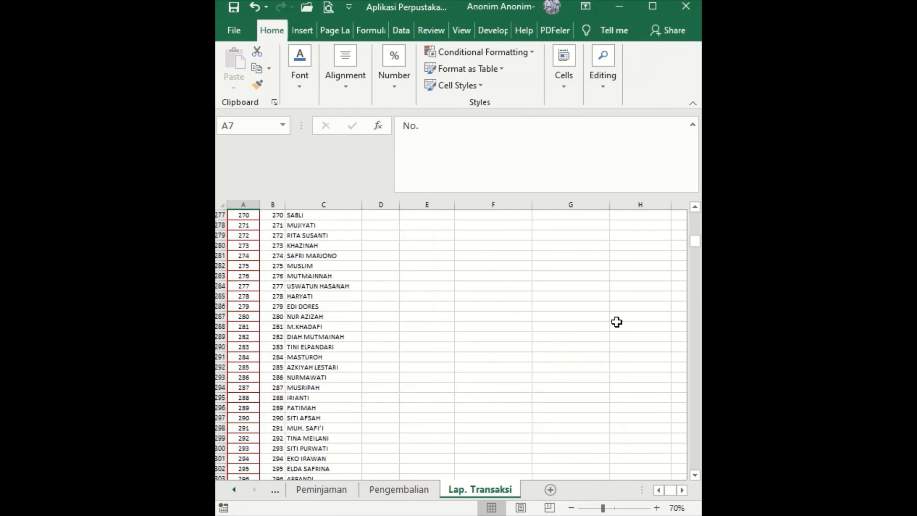
mouse_move(699, 247)
left_mouse_down()
mouse_move(692, 311)
mouse_move(692, 219)
mouse_move(695, 251)
left_mouse_up()
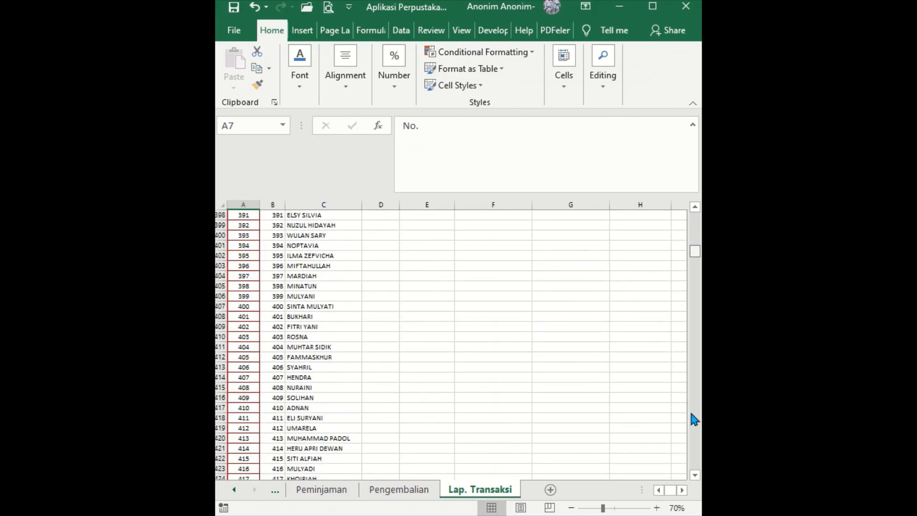
left_click_drag(695, 420, 695, 463)
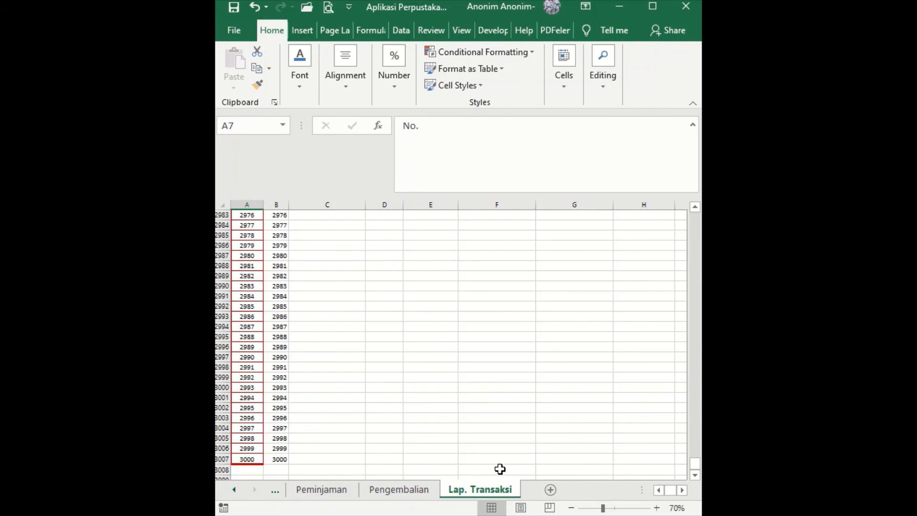
left_click(571, 458, "shift")
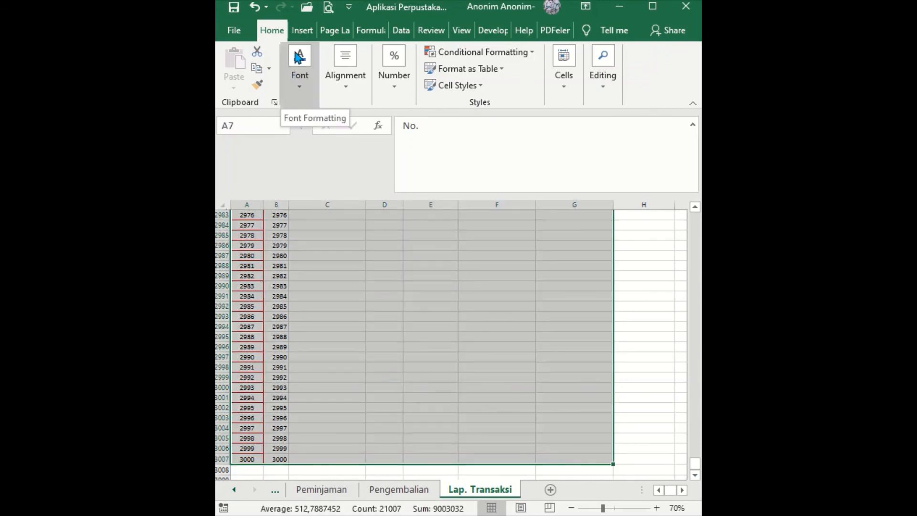
left_click(301, 89)
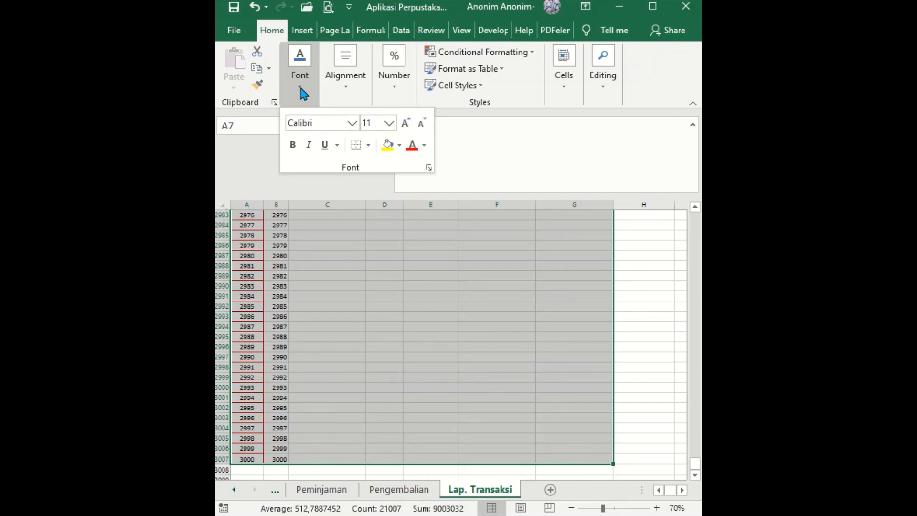
left_click(369, 145)
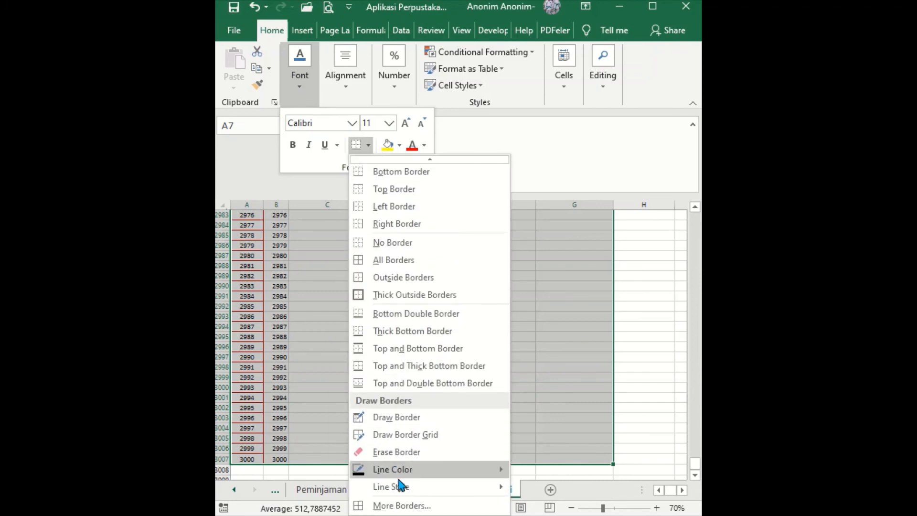
left_click(405, 509)
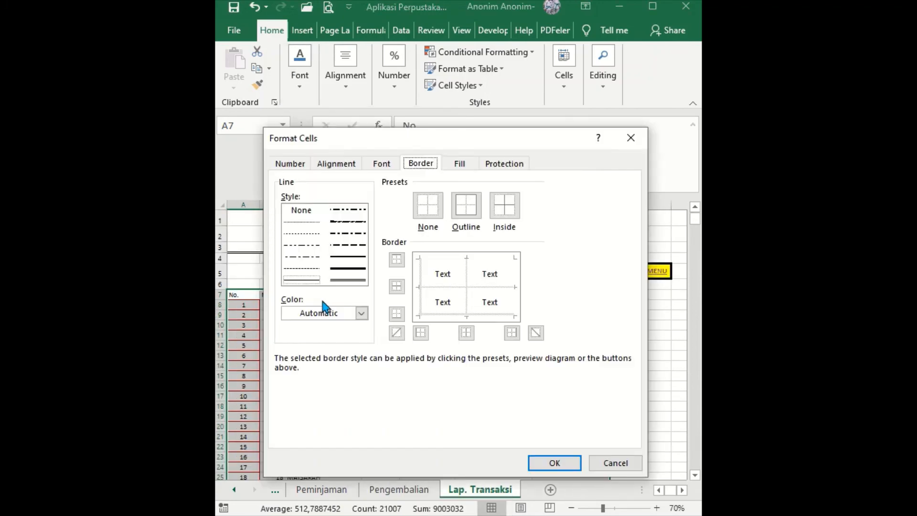
left_click(361, 313)
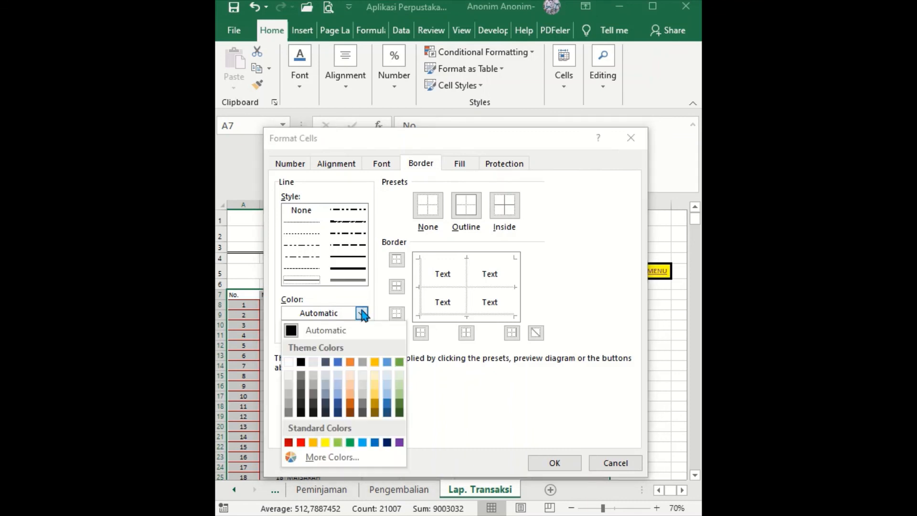
left_click(289, 443)
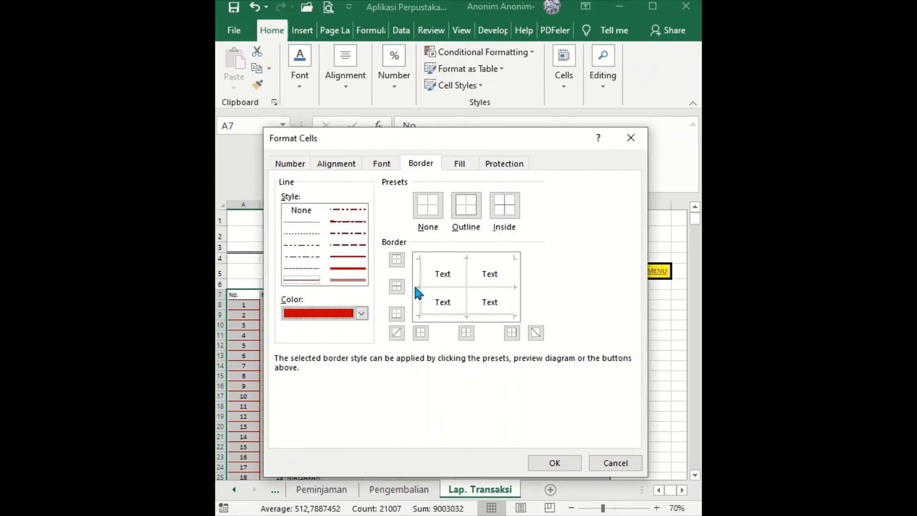
left_click(396, 286)
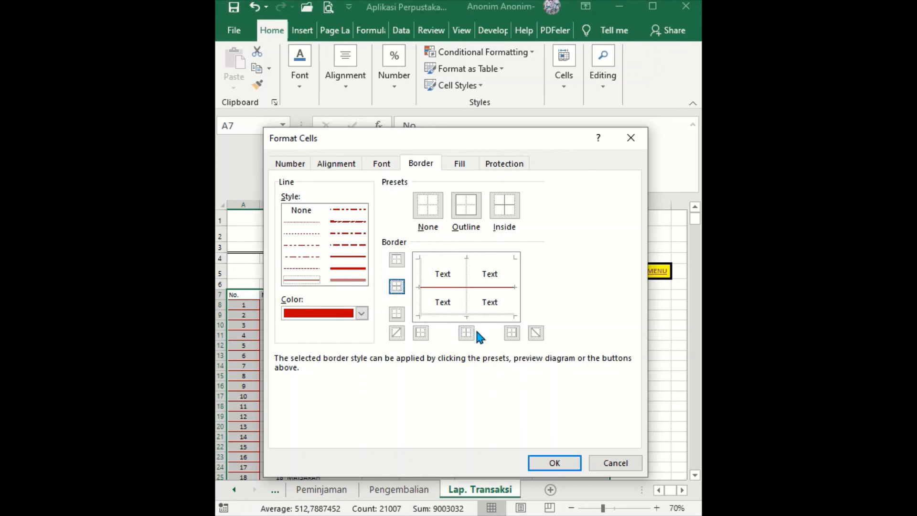
left_click(466, 333)
Step: Apply a double-line dark red outline on all four sides of the report table A7:G3007
left_click(348, 280)
left_click(416, 333)
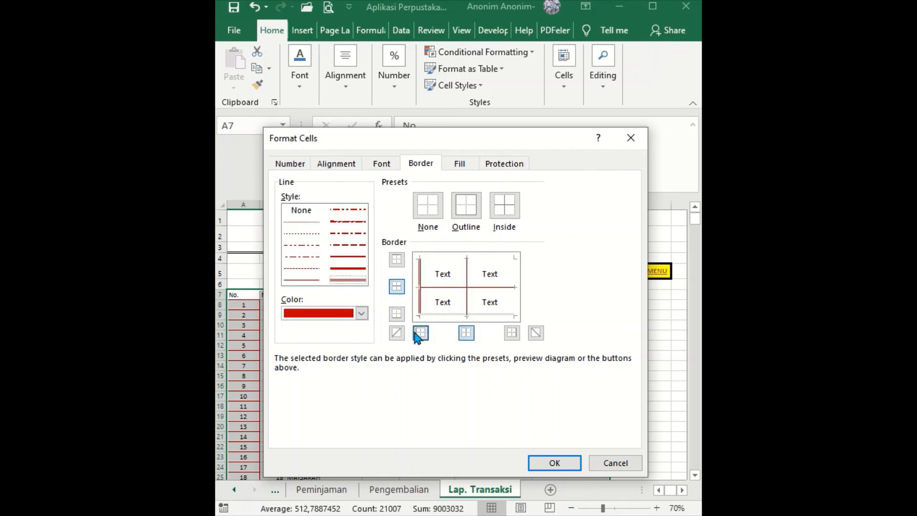
left_click(397, 313)
left_click(396, 260)
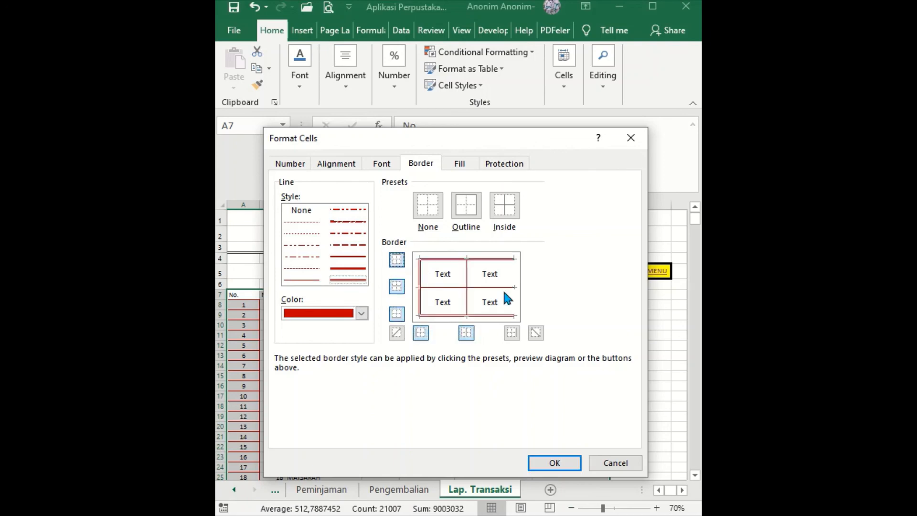
left_click(512, 333)
left_click(554, 462)
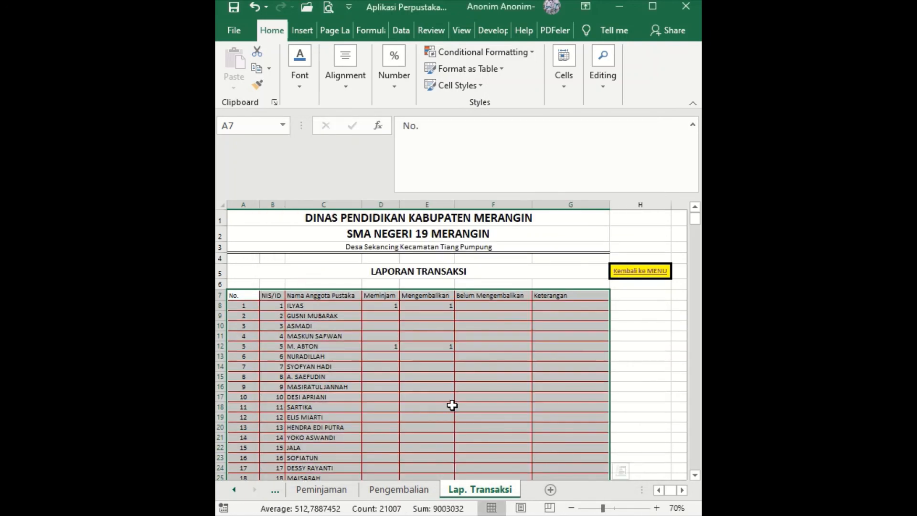
left_click(445, 397)
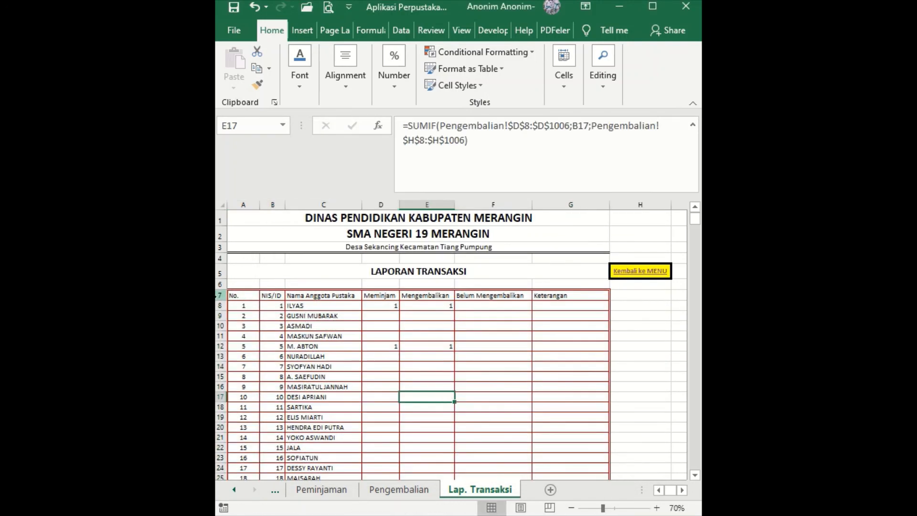
Step: Fill the table header cells A7:G7 with the standard dark red color
left_click(220, 295)
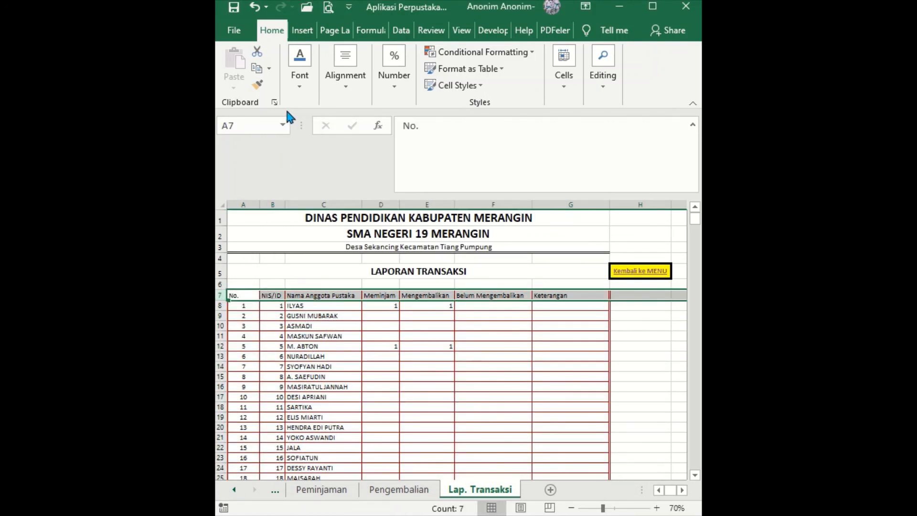
left_click_drag(237, 295, 549, 294)
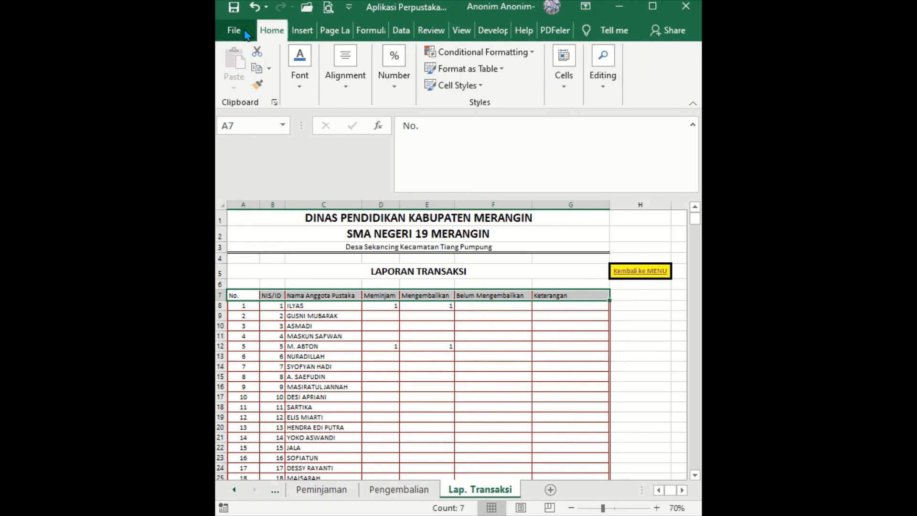
left_click(302, 81)
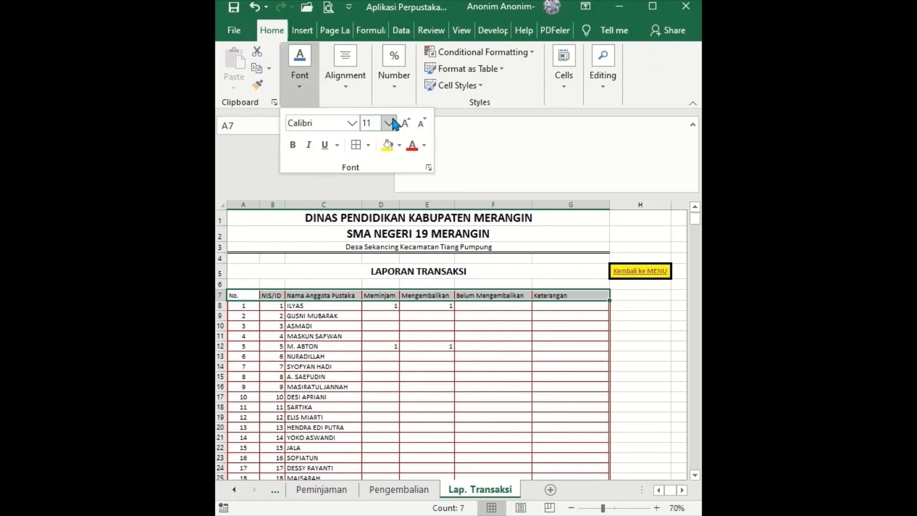
left_click(399, 145)
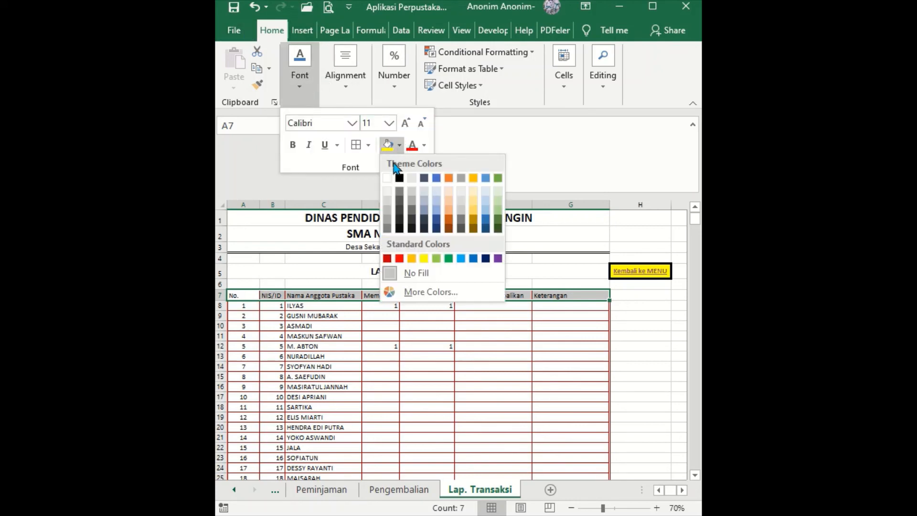
left_click(387, 259)
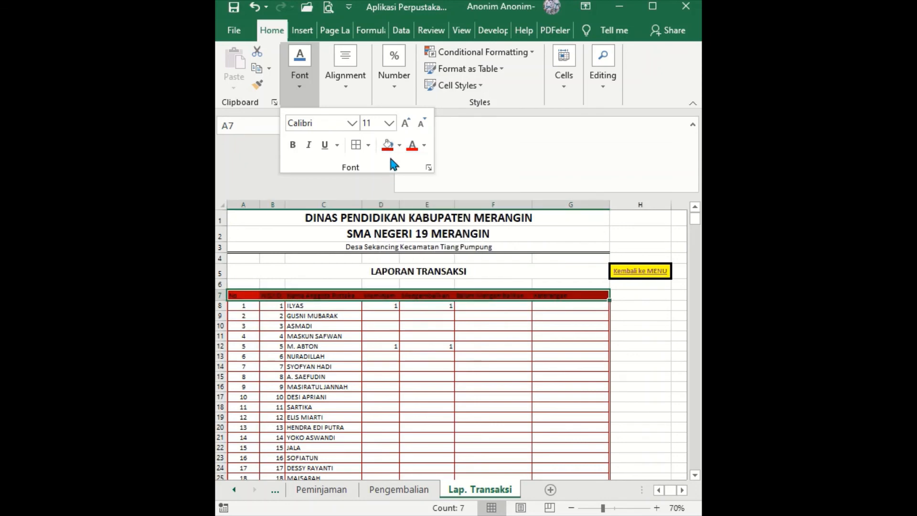
Step: Make the header text in A7:G7 white and bold
left_click(424, 145)
left_click(416, 193)
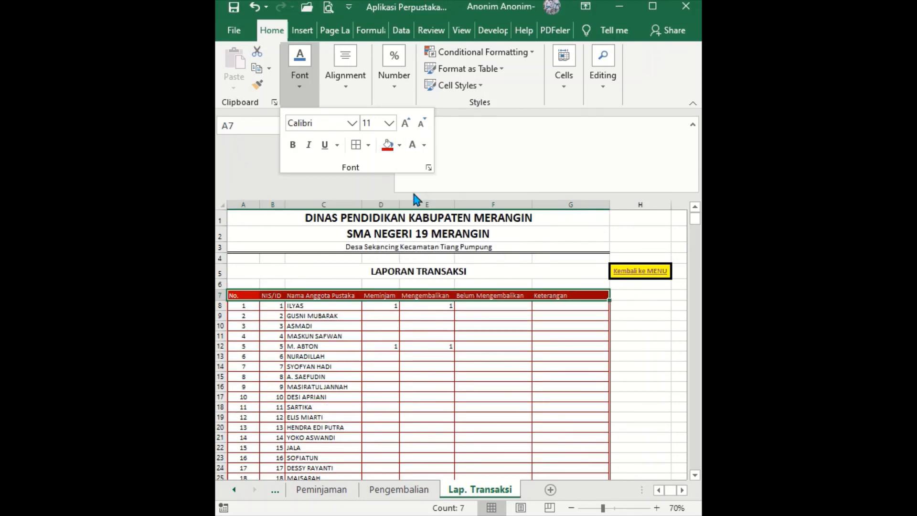
left_click(296, 147)
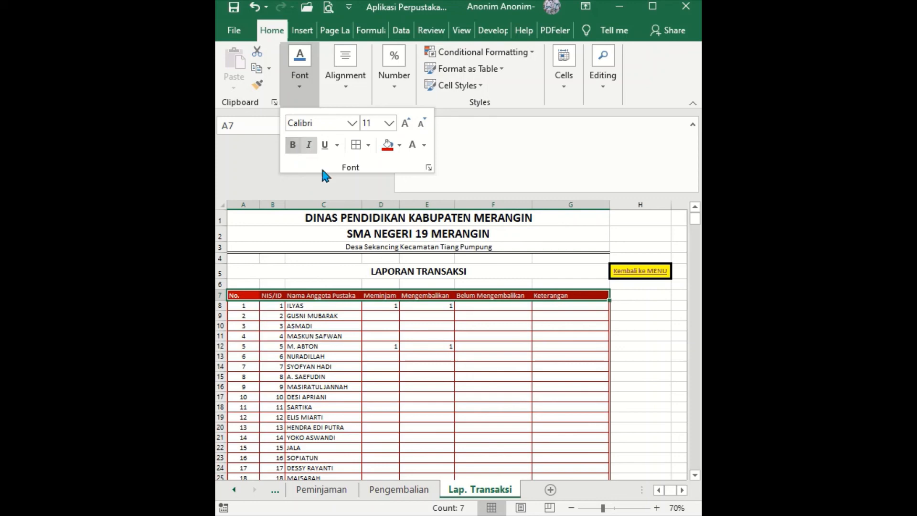
Step: Middle-align the header cells A7:G7 vertically and center their text horizontally
left_click(349, 98)
left_click(349, 123)
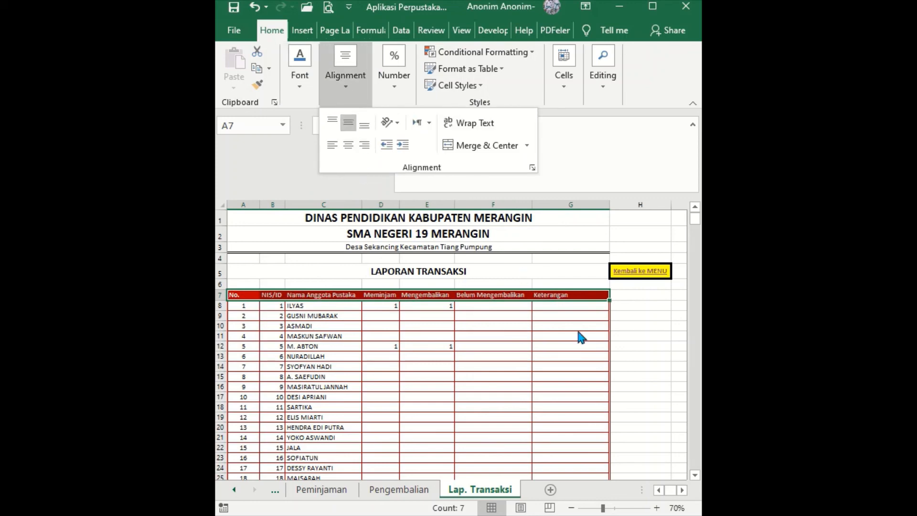
left_click(637, 321)
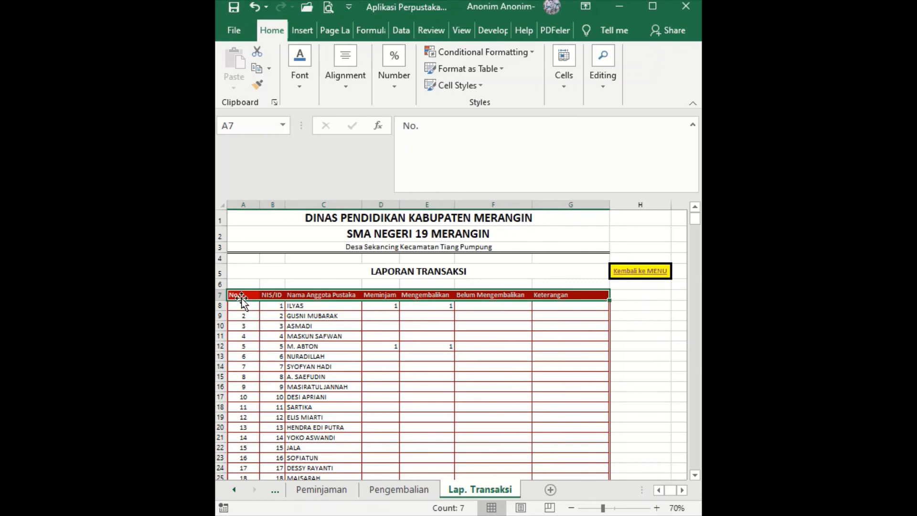
left_click_drag(241, 297, 571, 300)
left_click(344, 95)
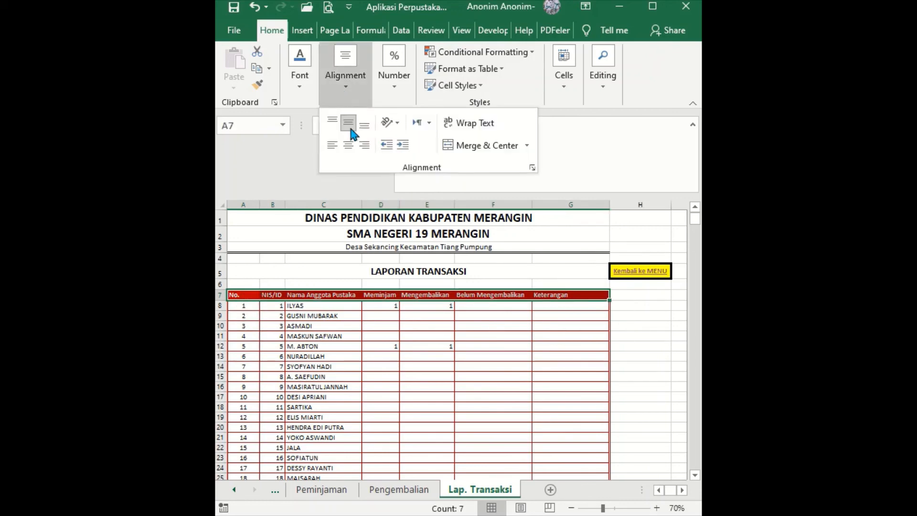
left_click(348, 145)
left_click(533, 358)
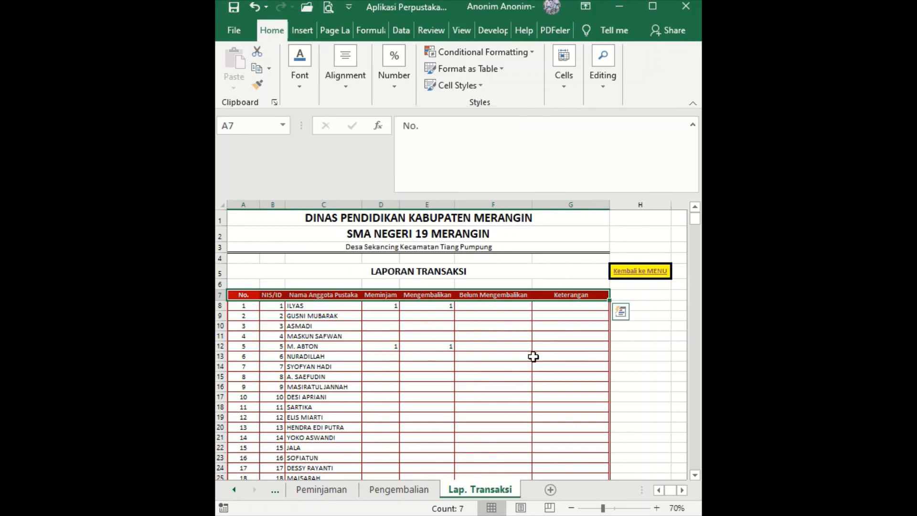
left_click(485, 356)
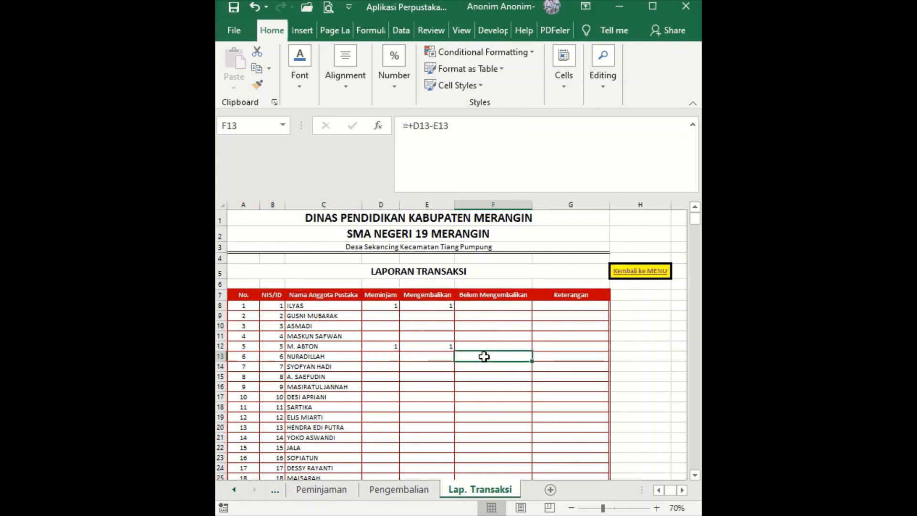